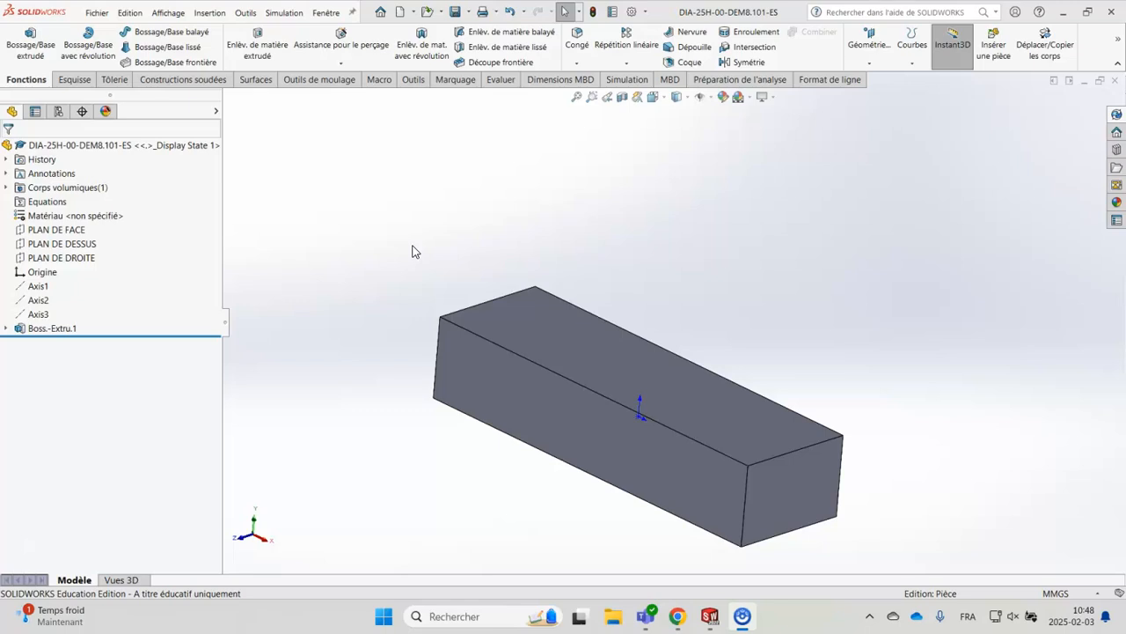
Check the lengths of the block's width, height and long edges by selecting each one
click(808, 451)
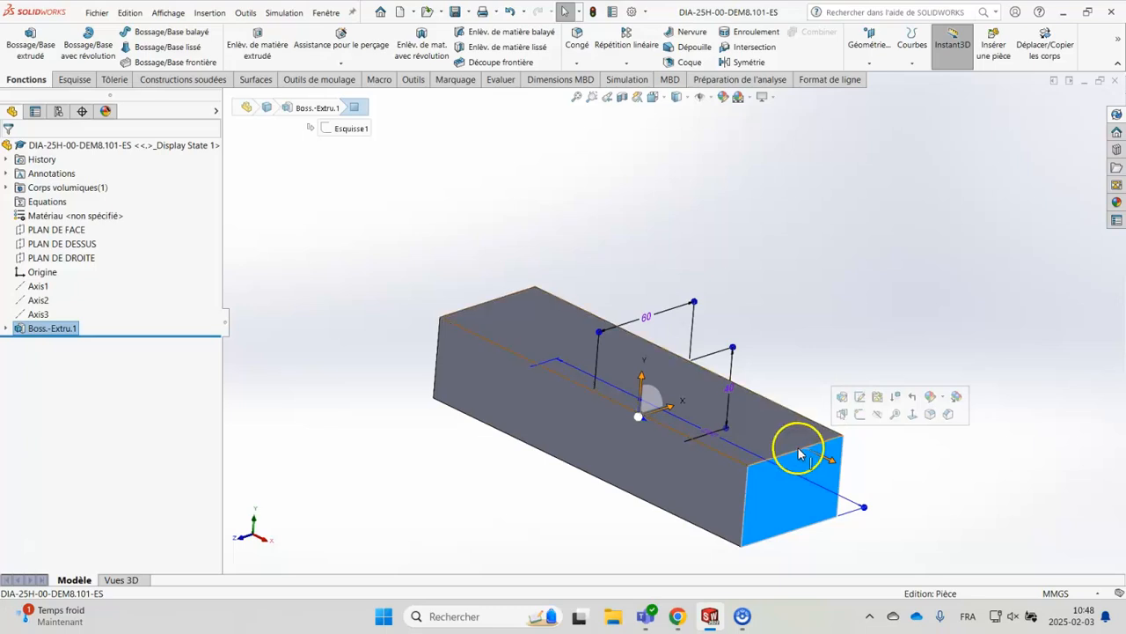
click(810, 449)
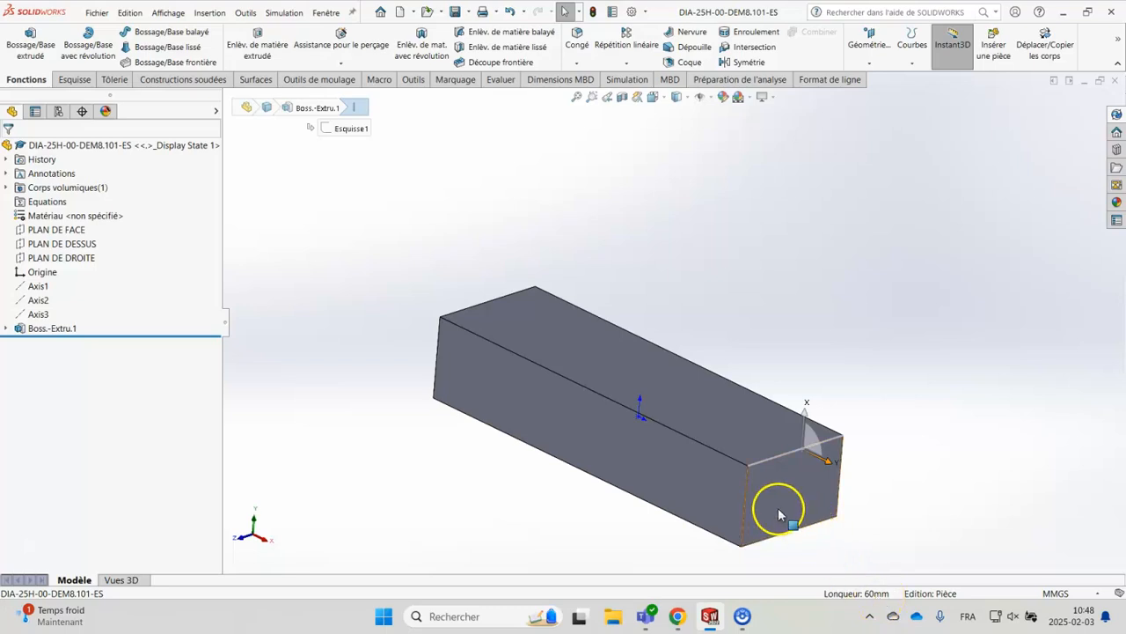
click(743, 513)
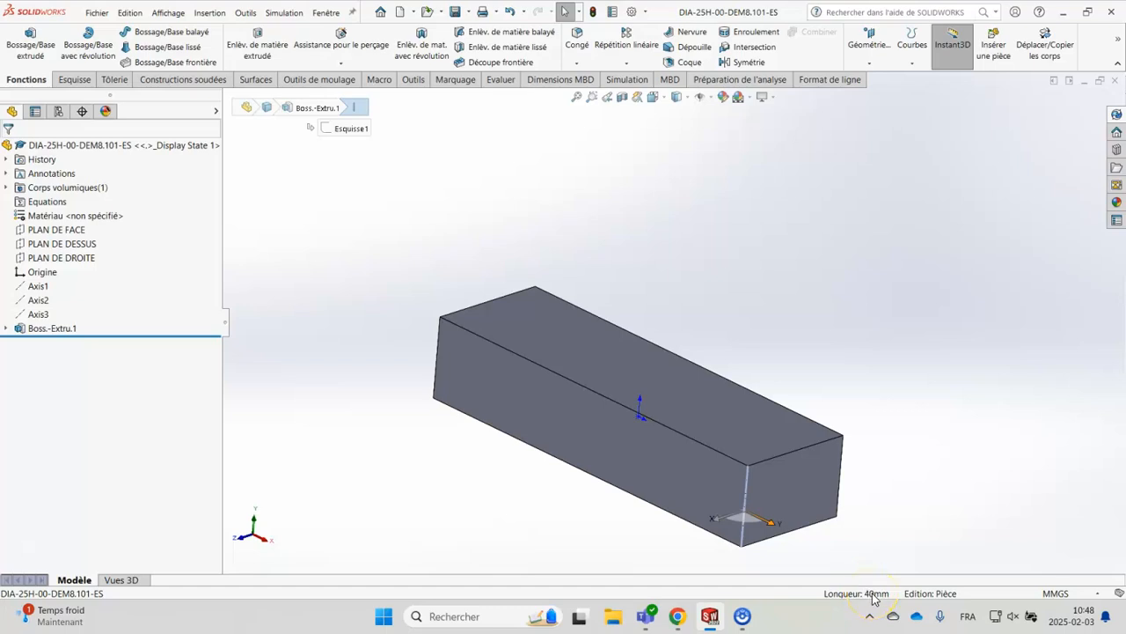
click(714, 450)
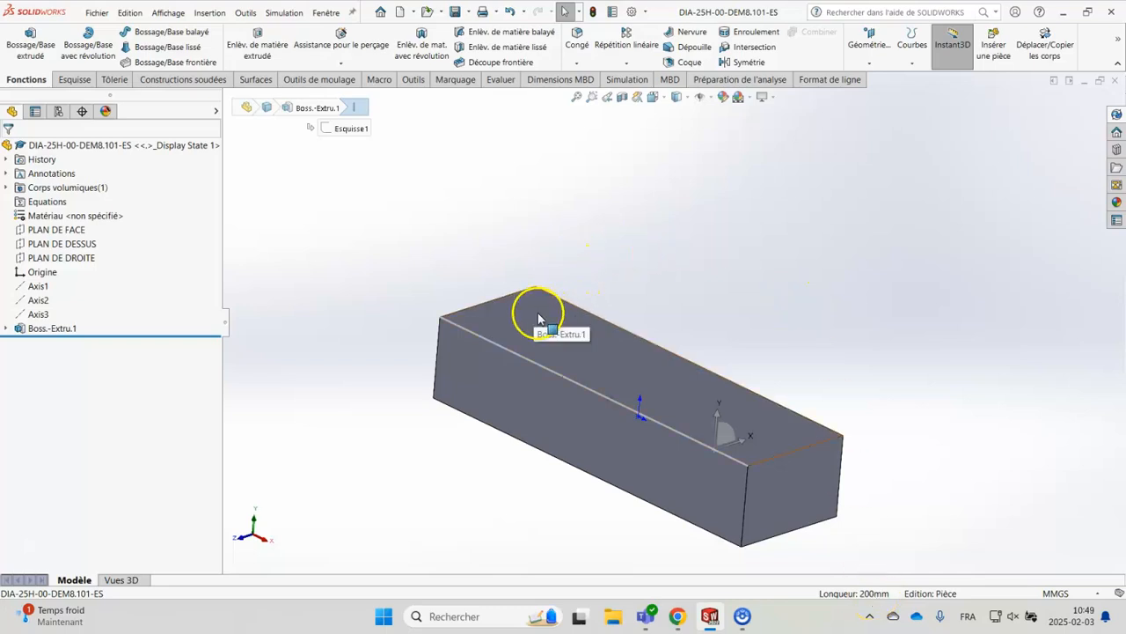
Sketch a horizontal construction line on the block's upper face, joining the midpoints of its two short edges, and close the sketch
click(593, 351)
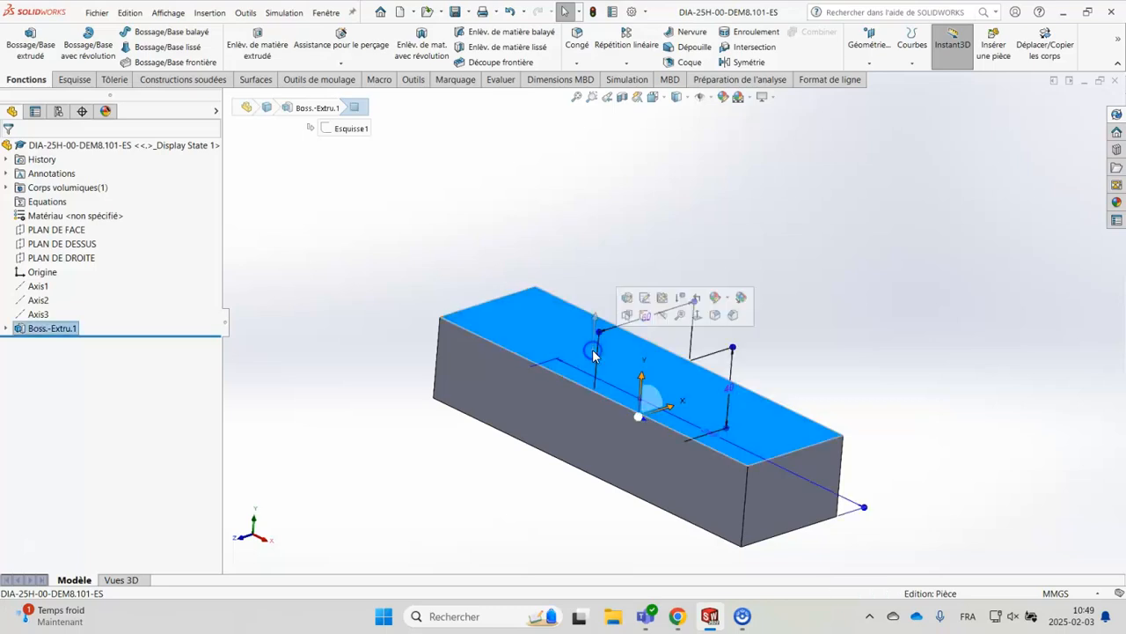
click(645, 316)
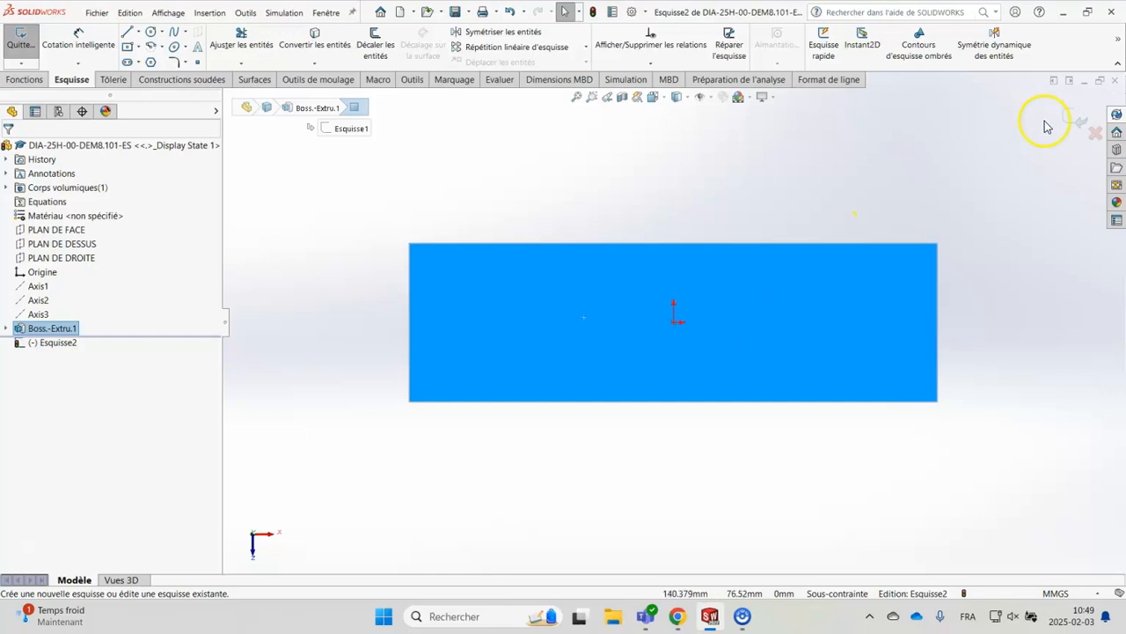
click(138, 32)
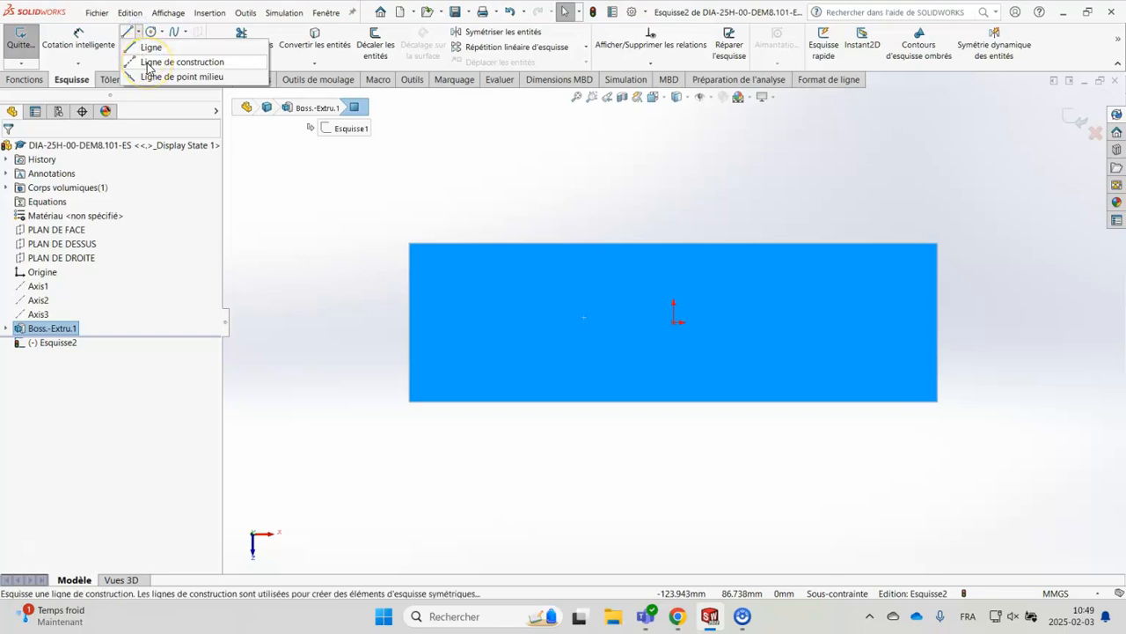
click(148, 67)
click(408, 323)
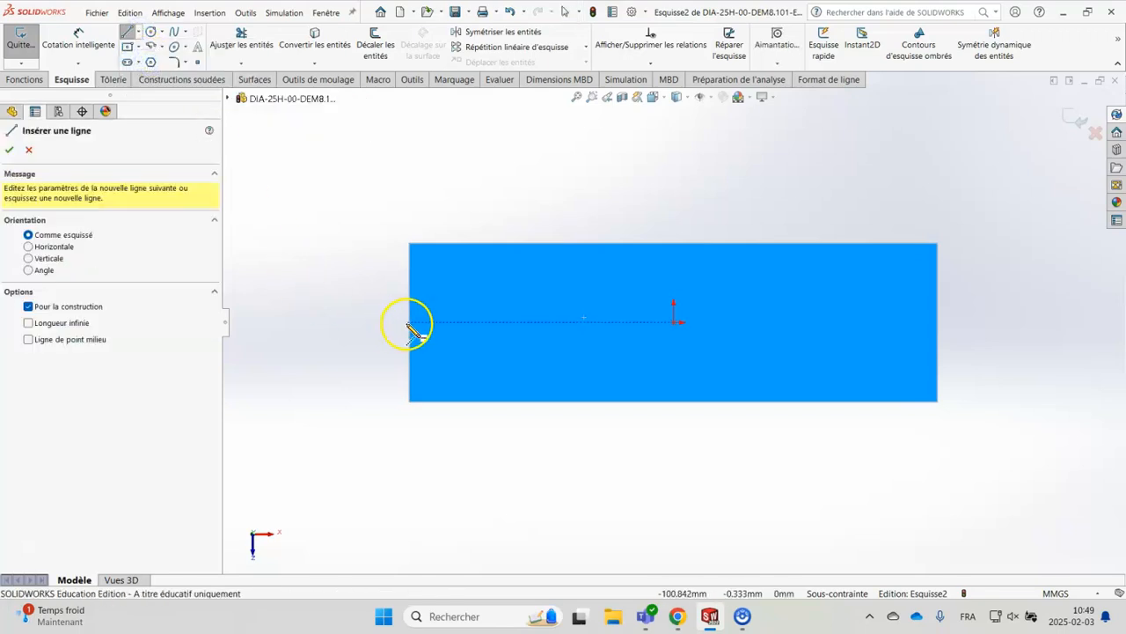
click(409, 323)
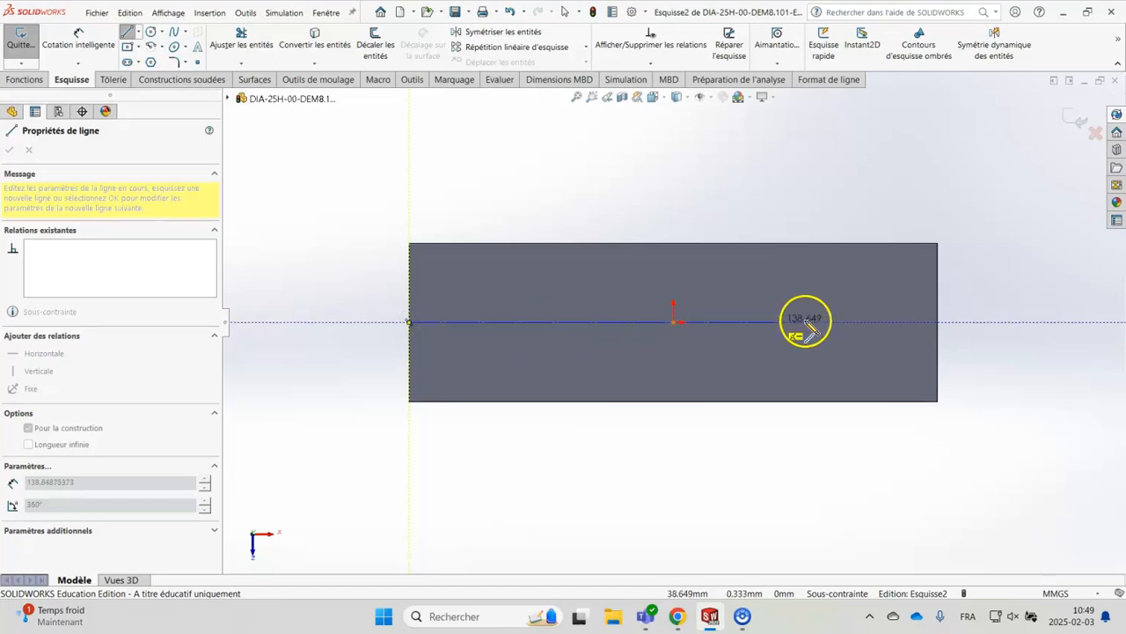
click(936, 324)
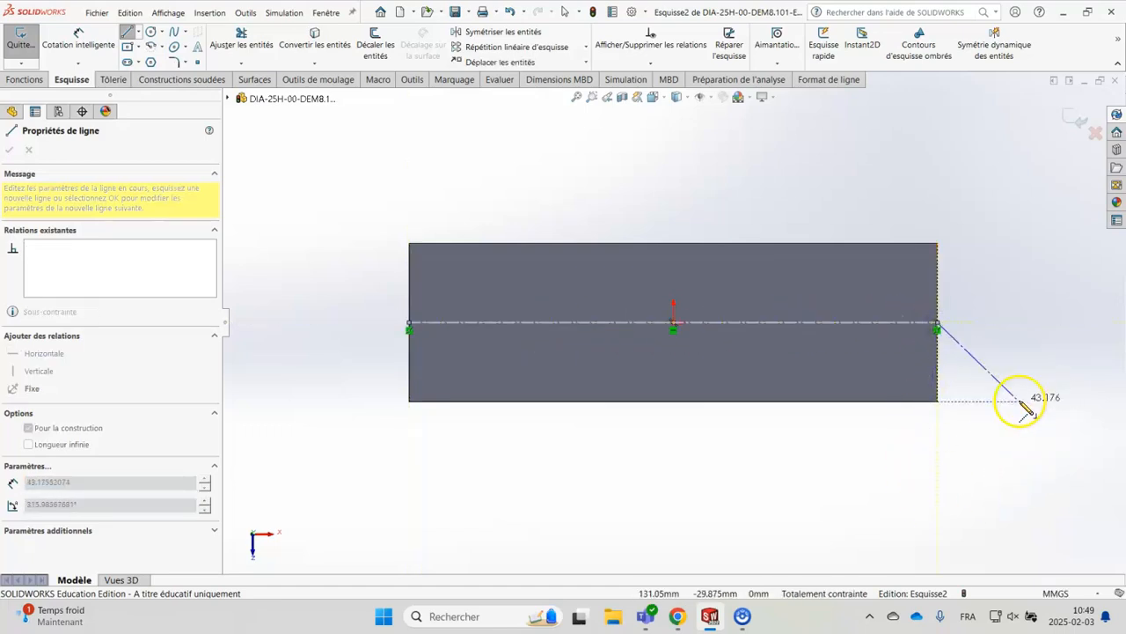
key(Escape)
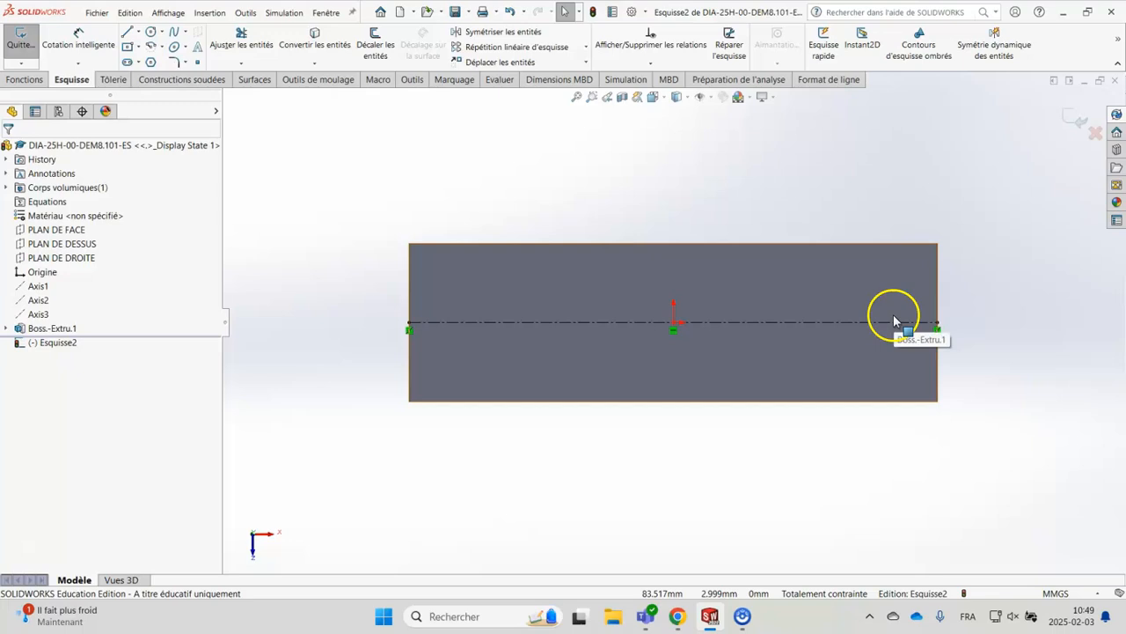
click(1075, 121)
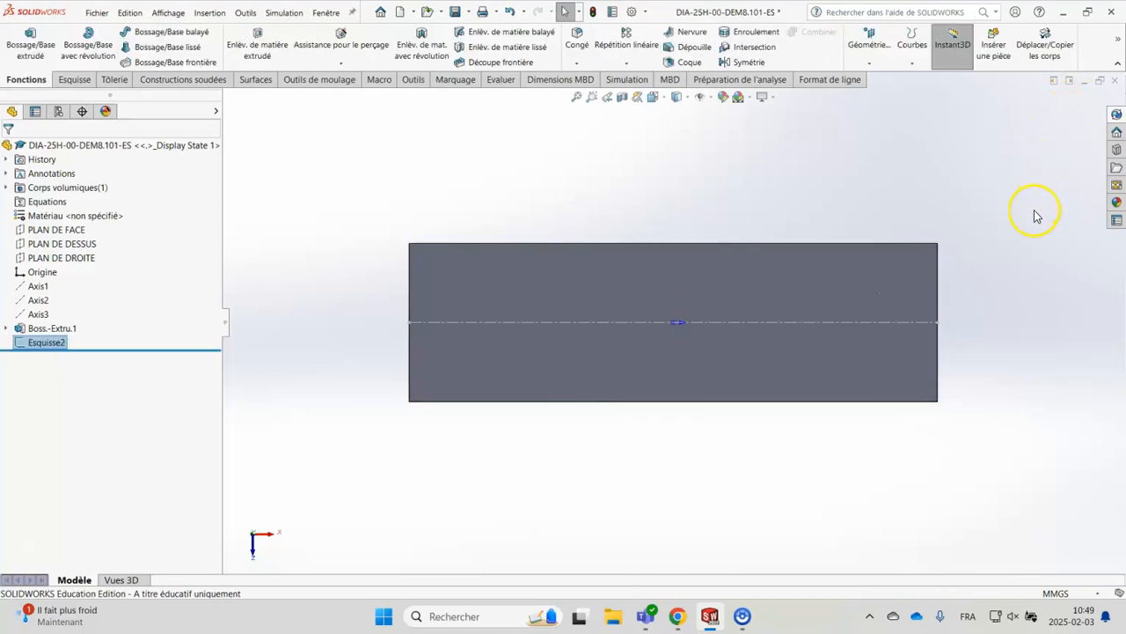
click(58, 329)
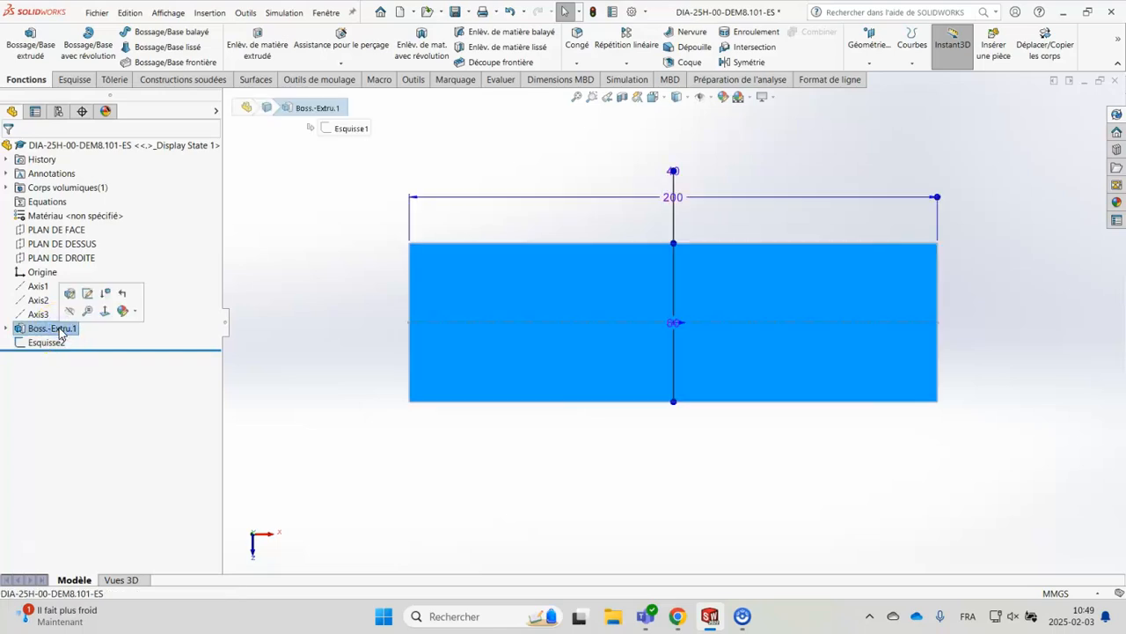
click(284, 392)
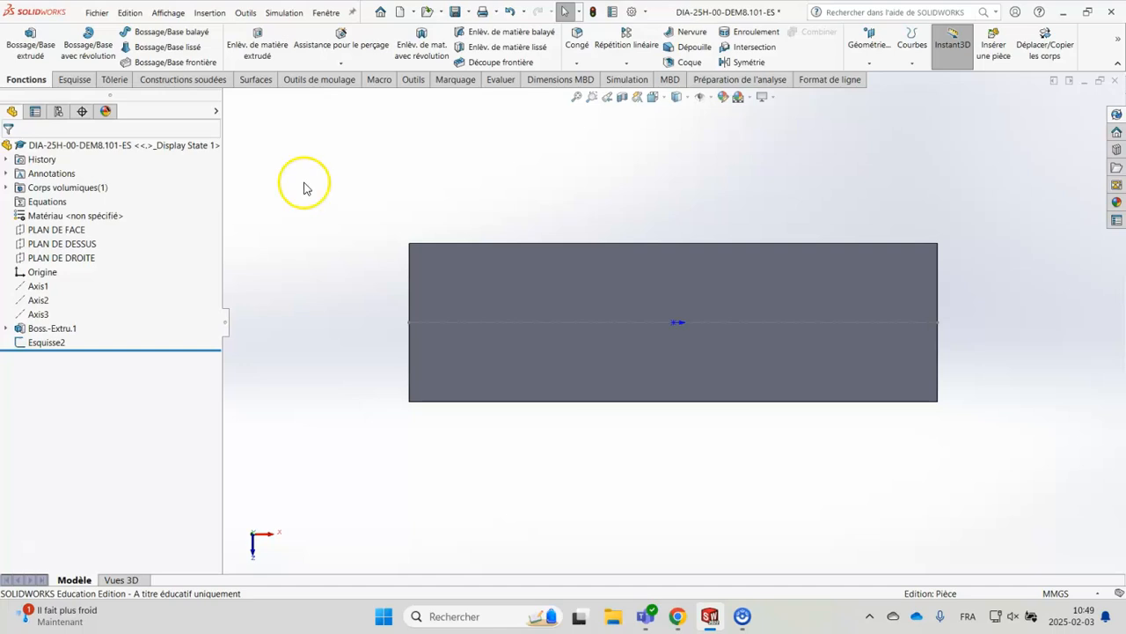
Start a simple hole with the Hole Wizard, using the Ansi Metric standard and the Passages de vis type
click(355, 48)
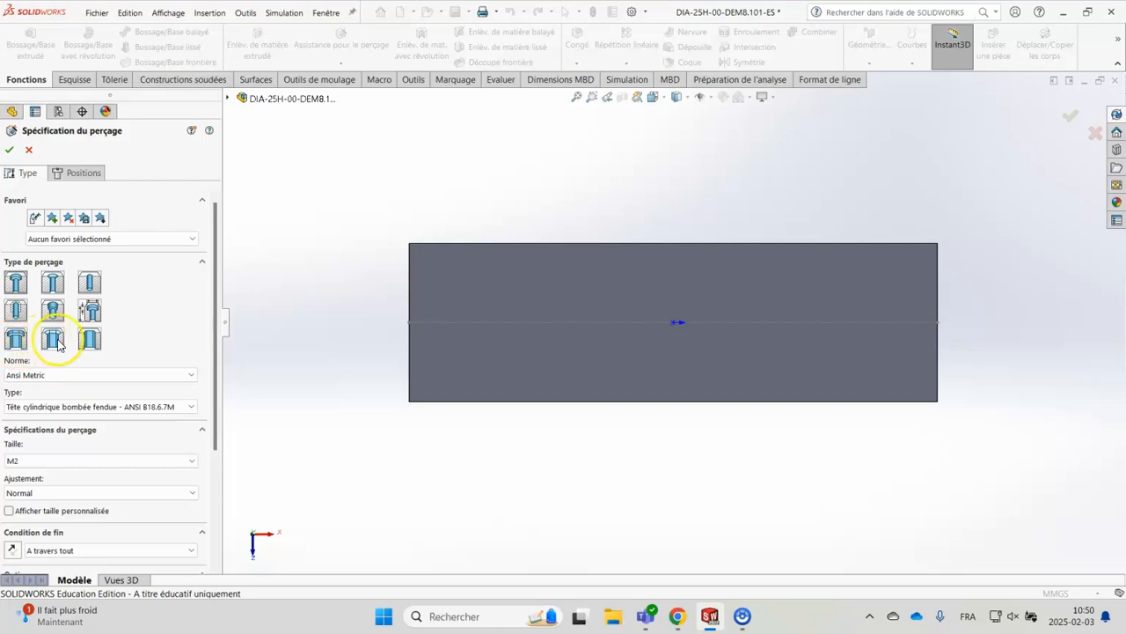
click(90, 283)
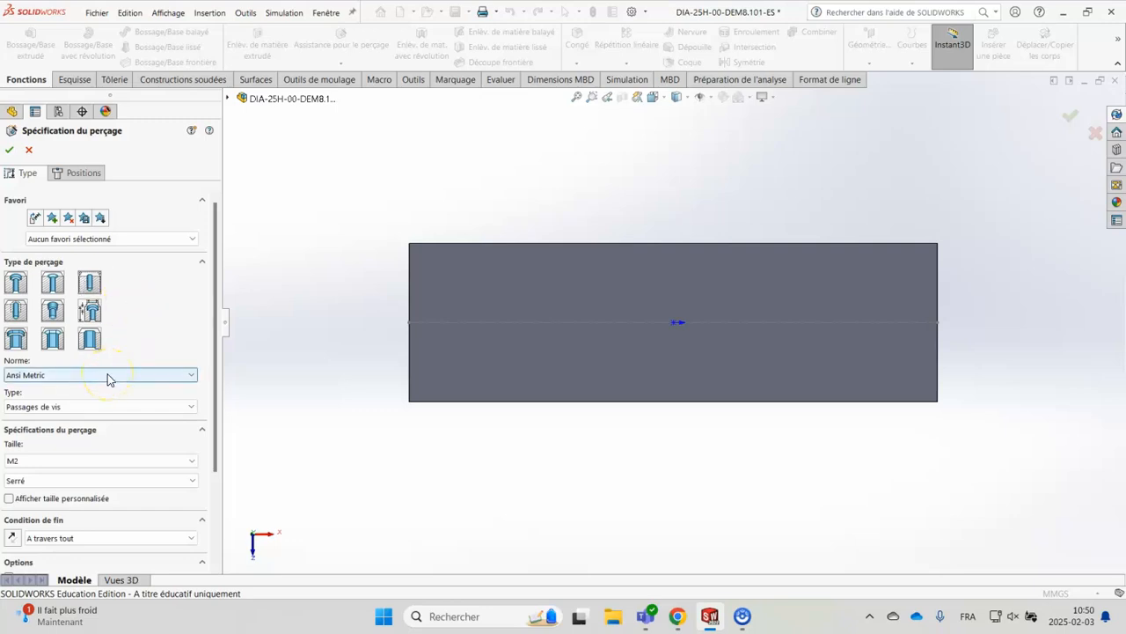
scroll(150, 323, down, 3)
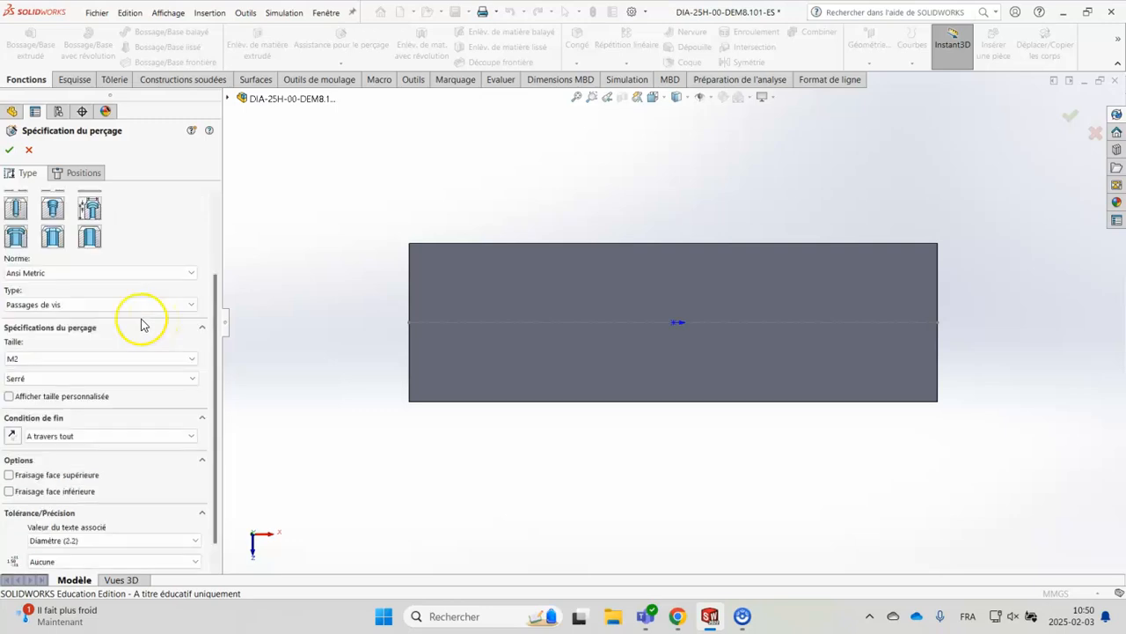
click(68, 304)
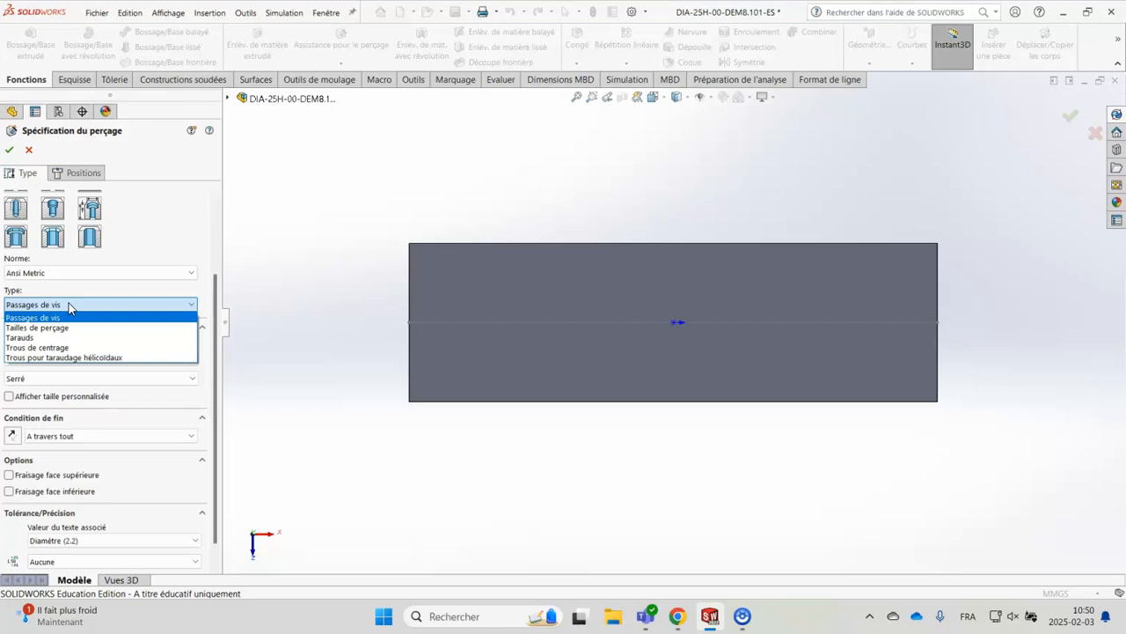
click(154, 244)
Enable the hole's custom size and set its diameter to 10 mm, with the end condition A travers tout
scroll(113, 330, down, 1)
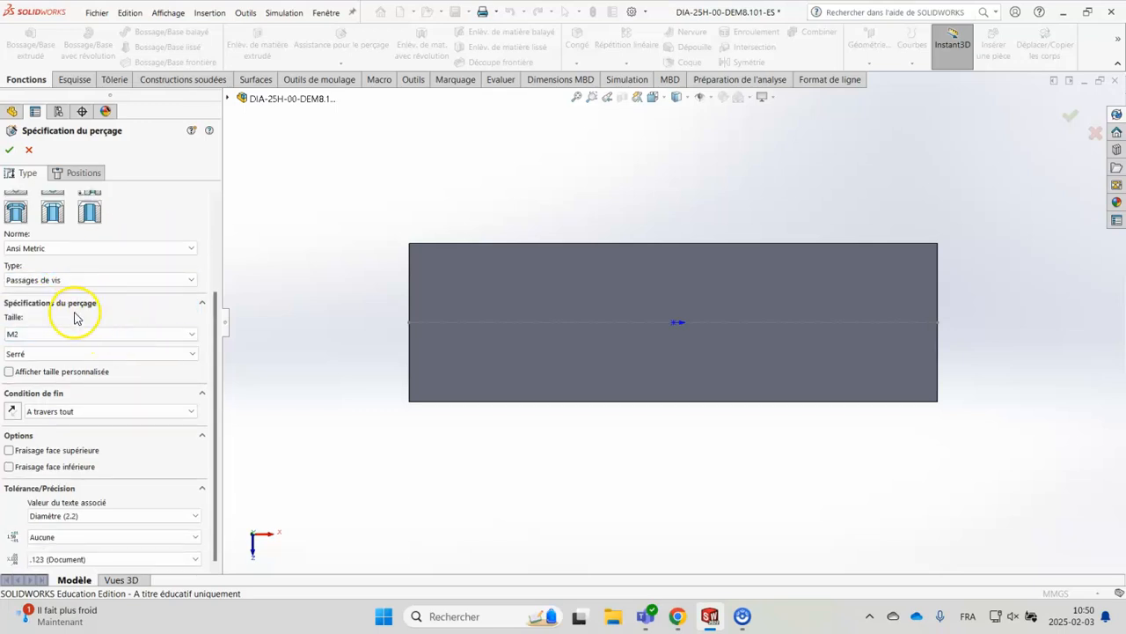
click(26, 338)
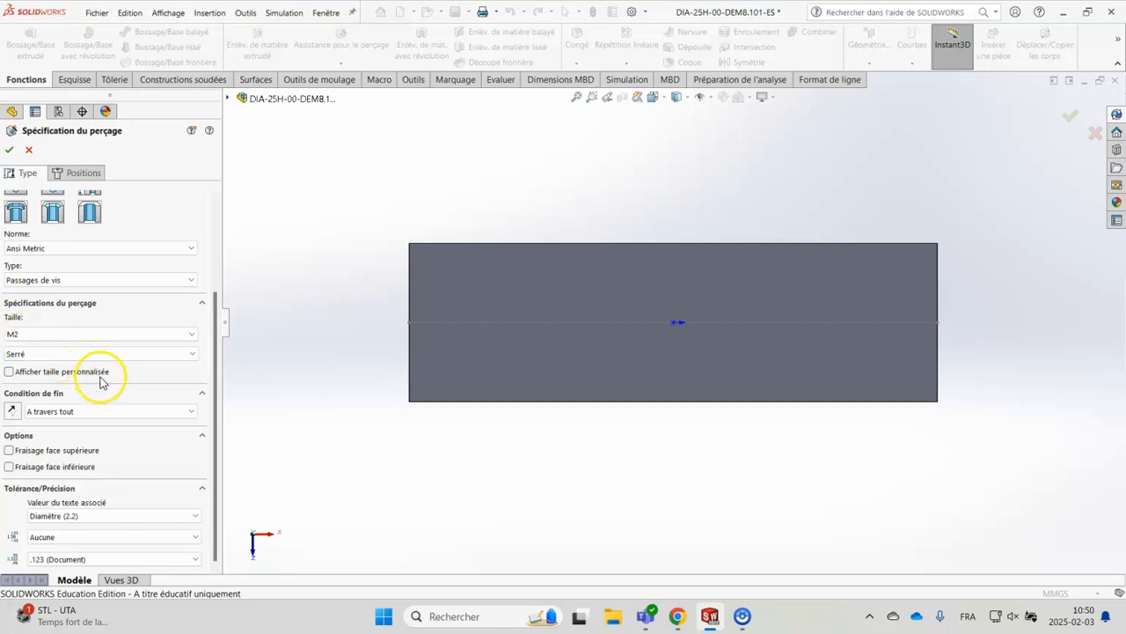
click(9, 372)
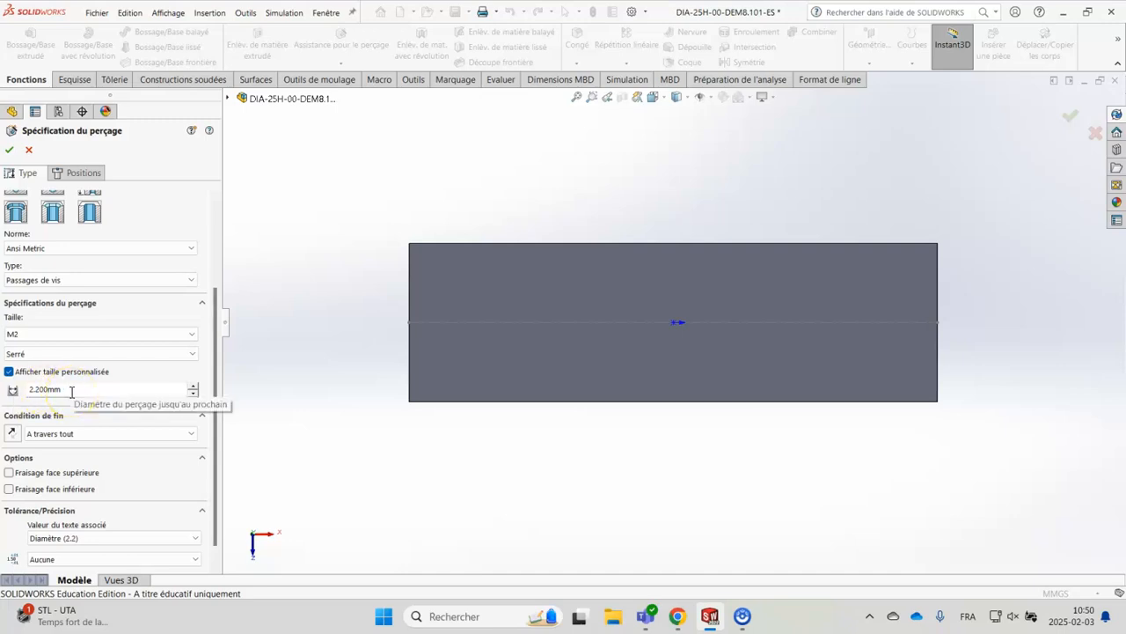
click(20, 335)
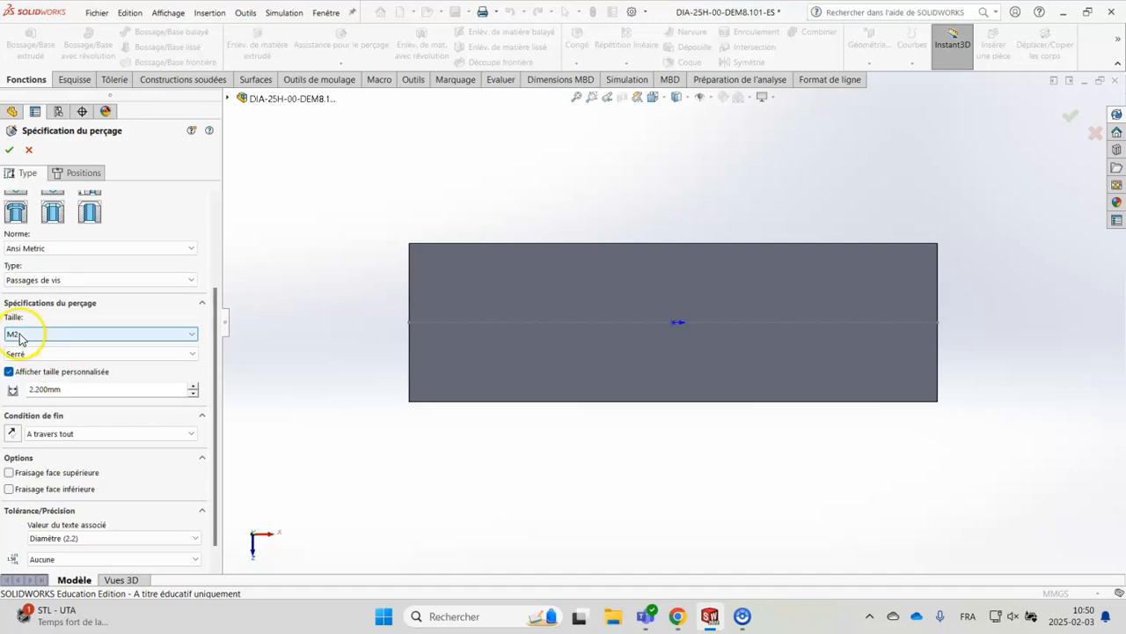
double_click(69, 389)
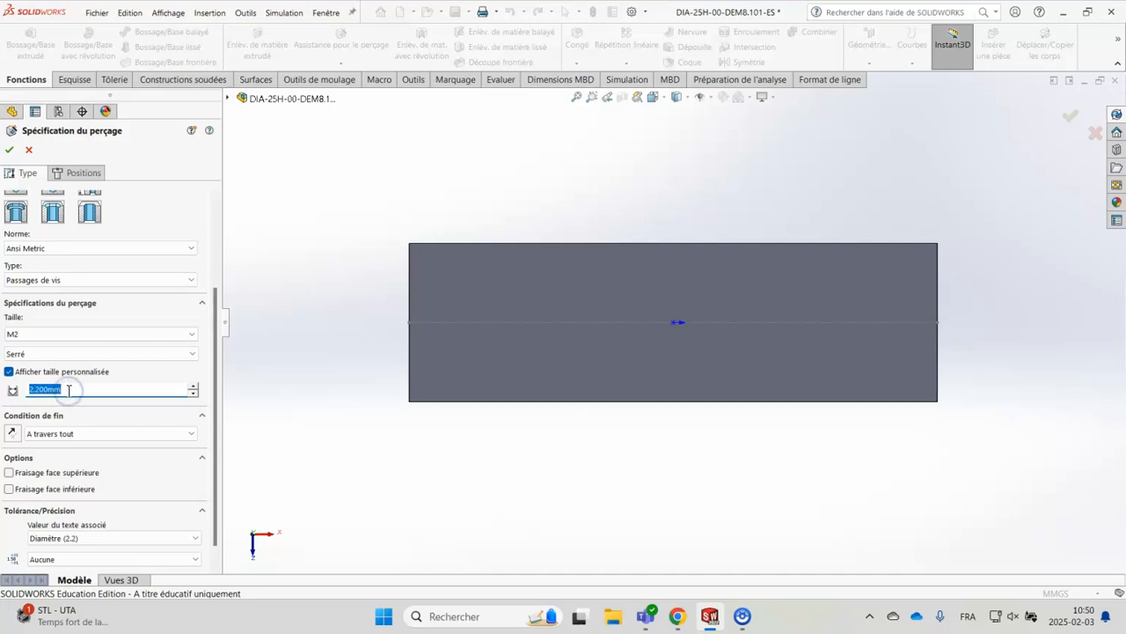
text(10)
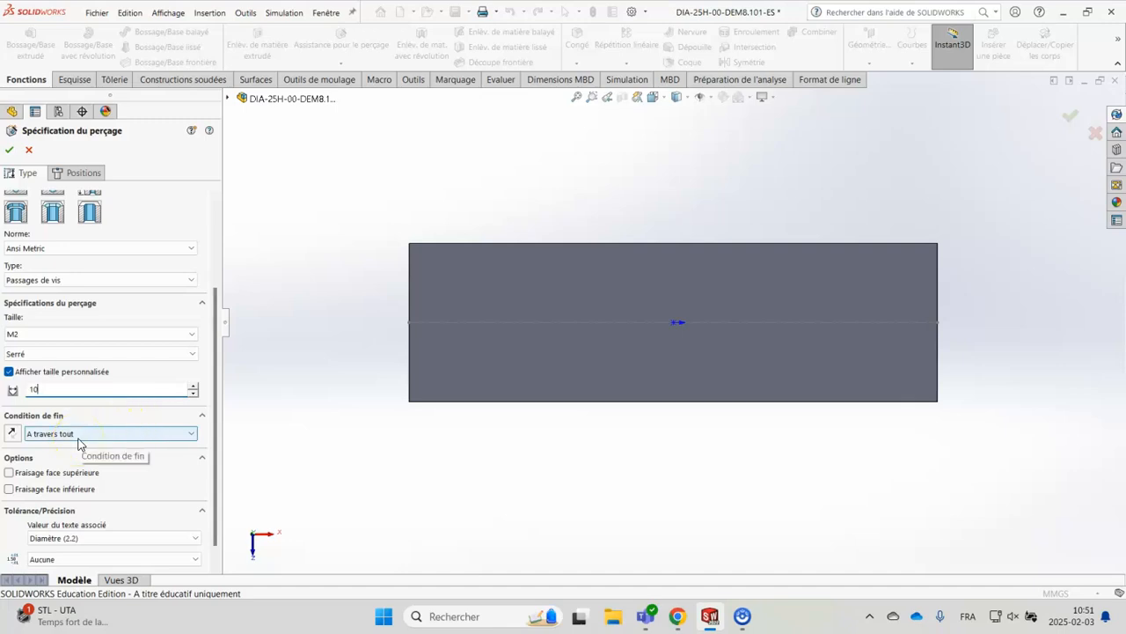
key(Return)
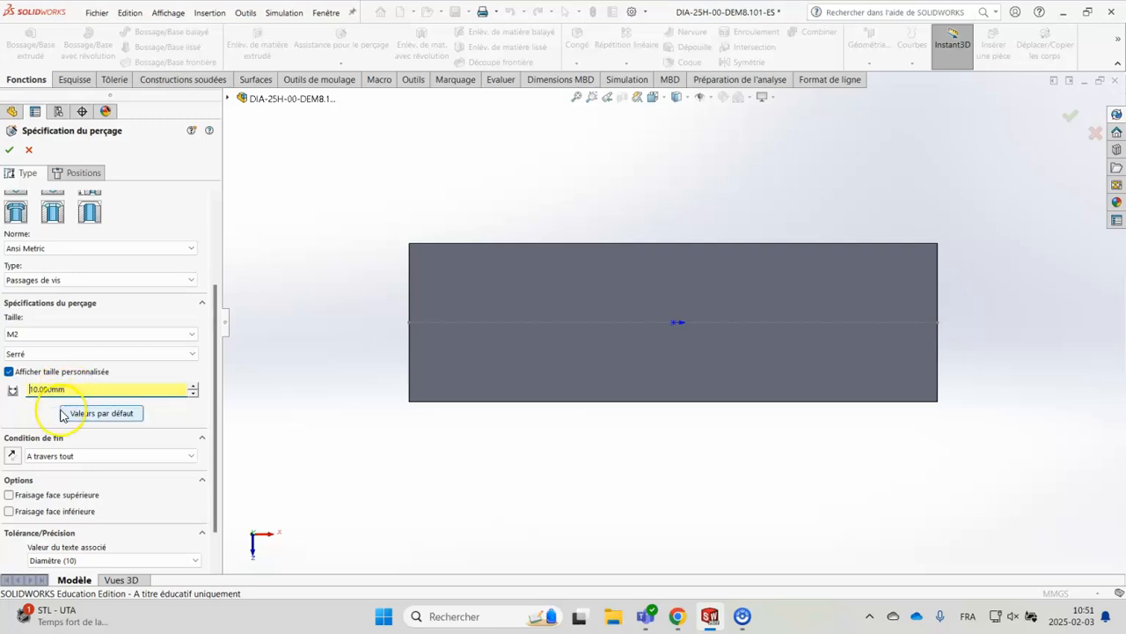
click(59, 456)
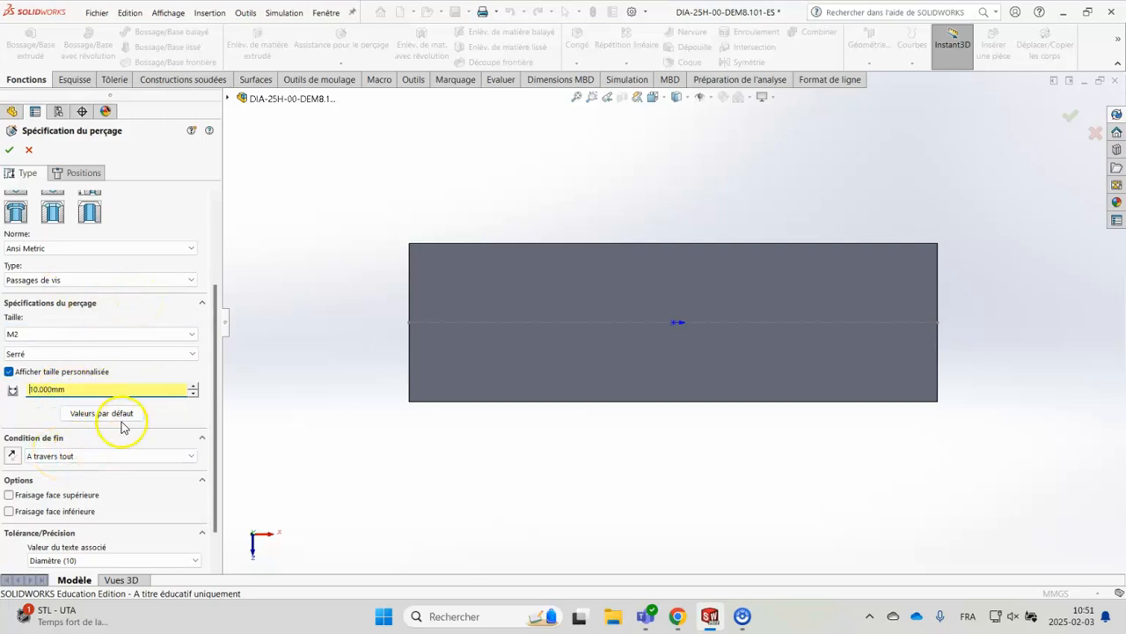
Position one hole on the block's upper face, centred on the construction line near its left end
click(85, 175)
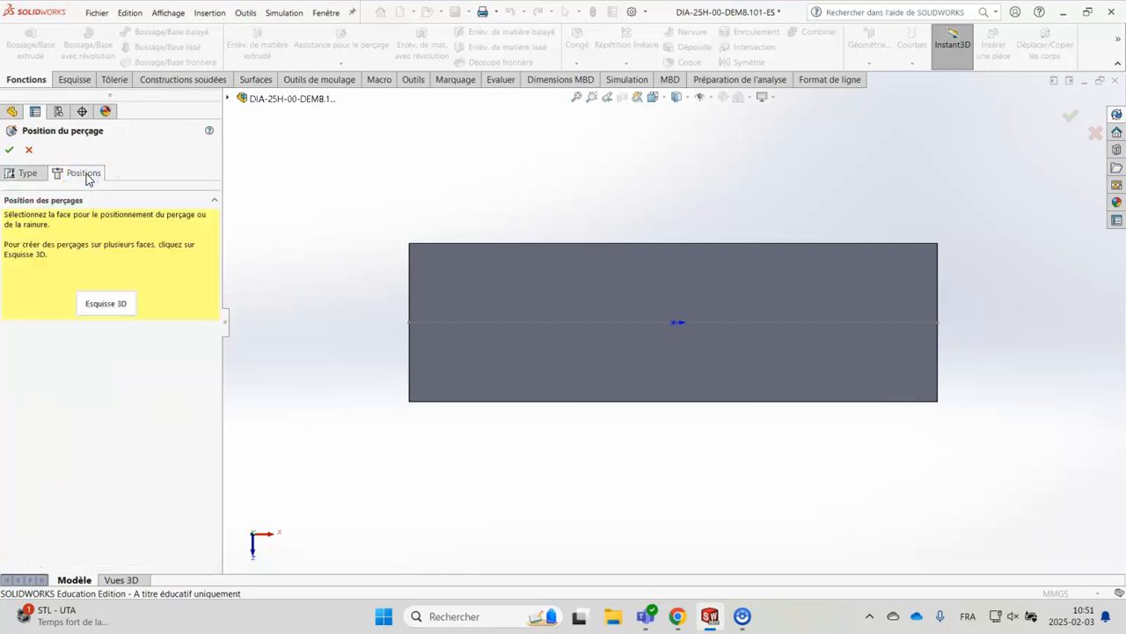
click(81, 235)
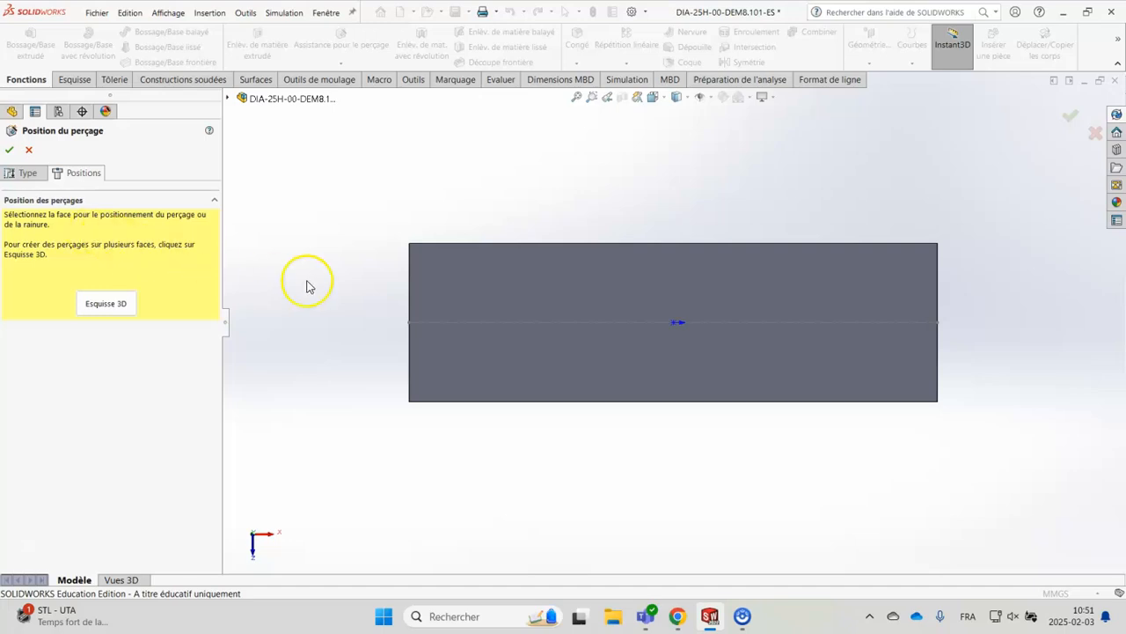
click(518, 361)
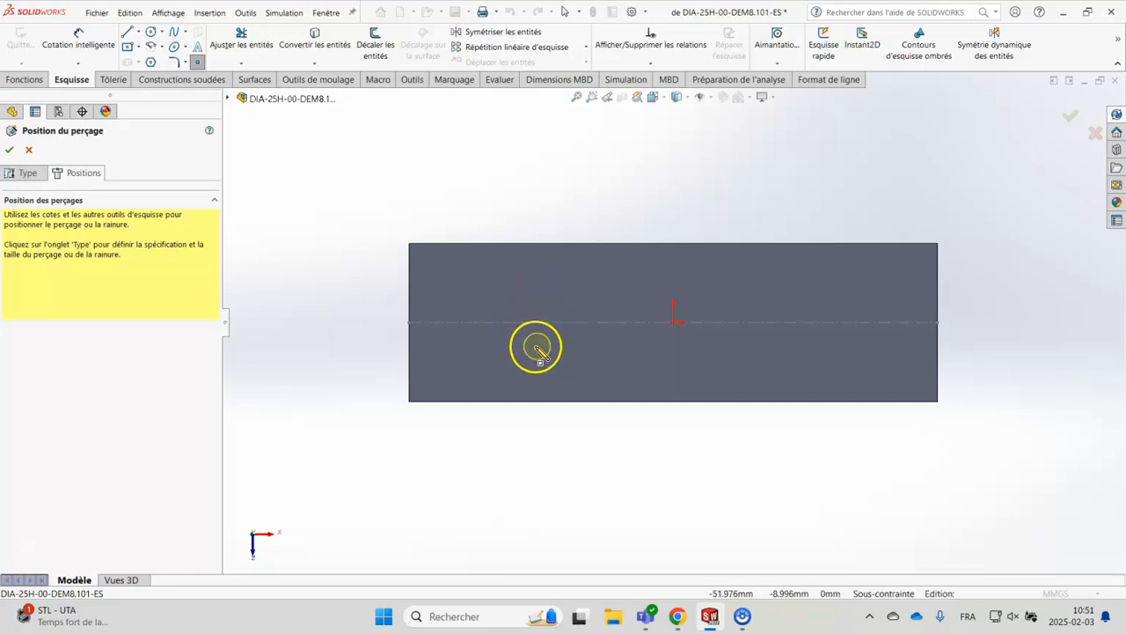
click(456, 322)
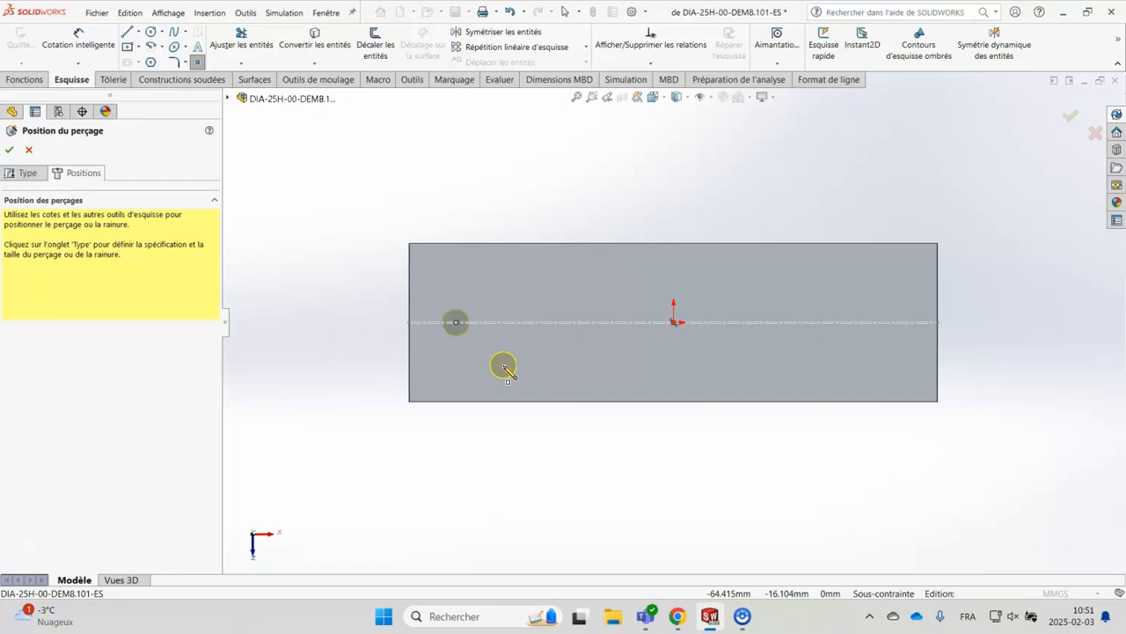
Dimension the hole centre from the block's left short edge and set the distance to 25 mm
click(95, 44)
click(438, 380)
scroll(455, 327, down, 5)
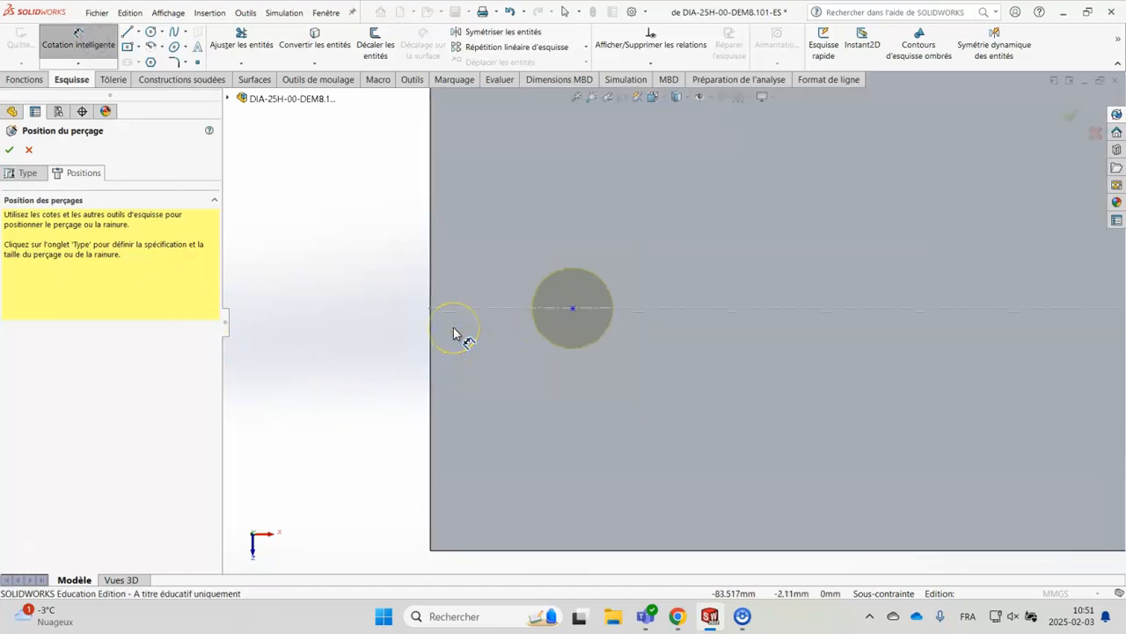
click(573, 309)
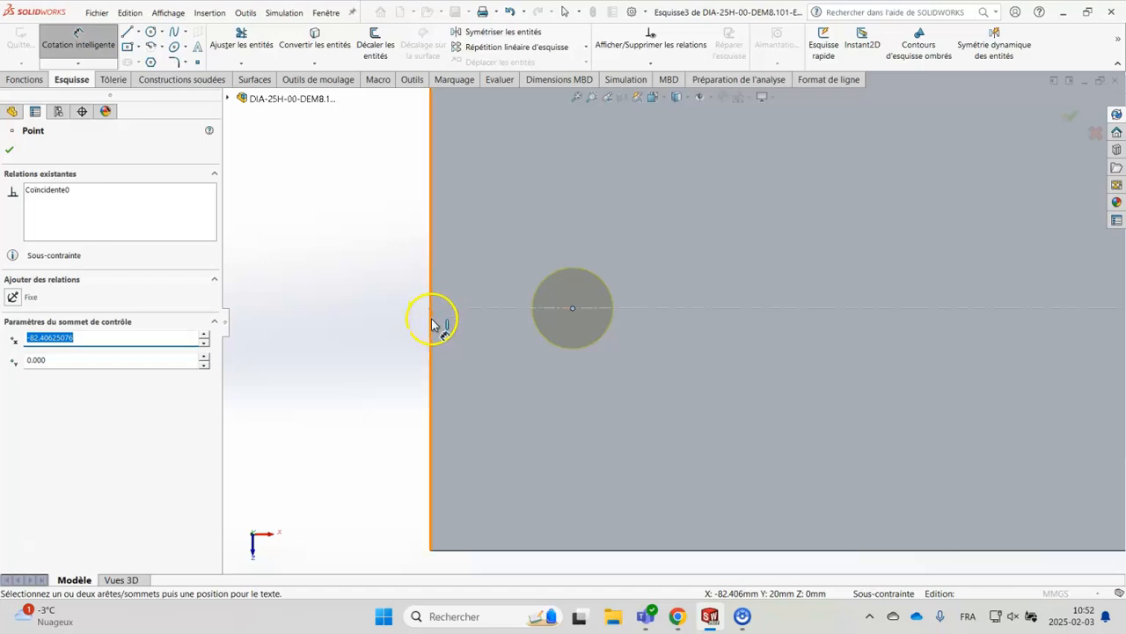
click(433, 323)
scroll(518, 486, up, 3)
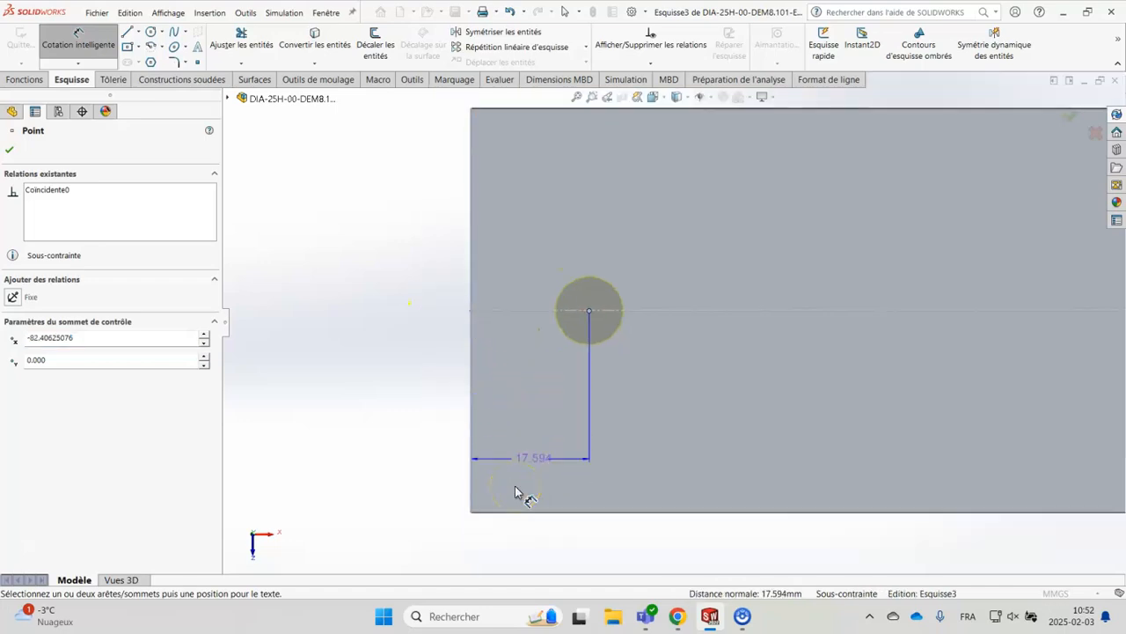
click(562, 503)
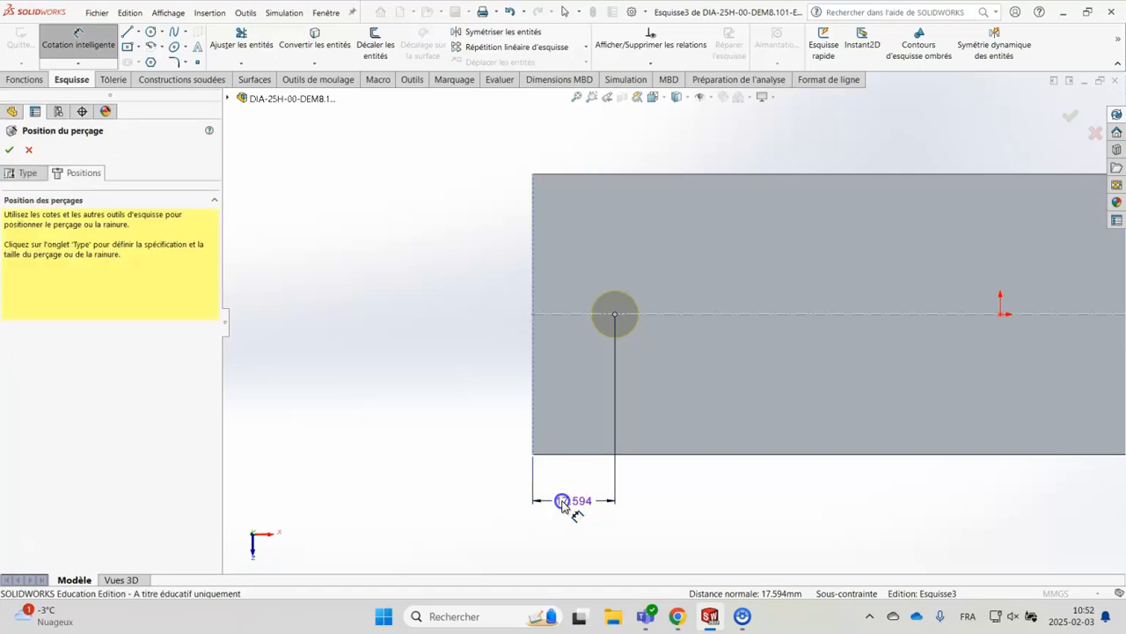
text(25)
key(Return)
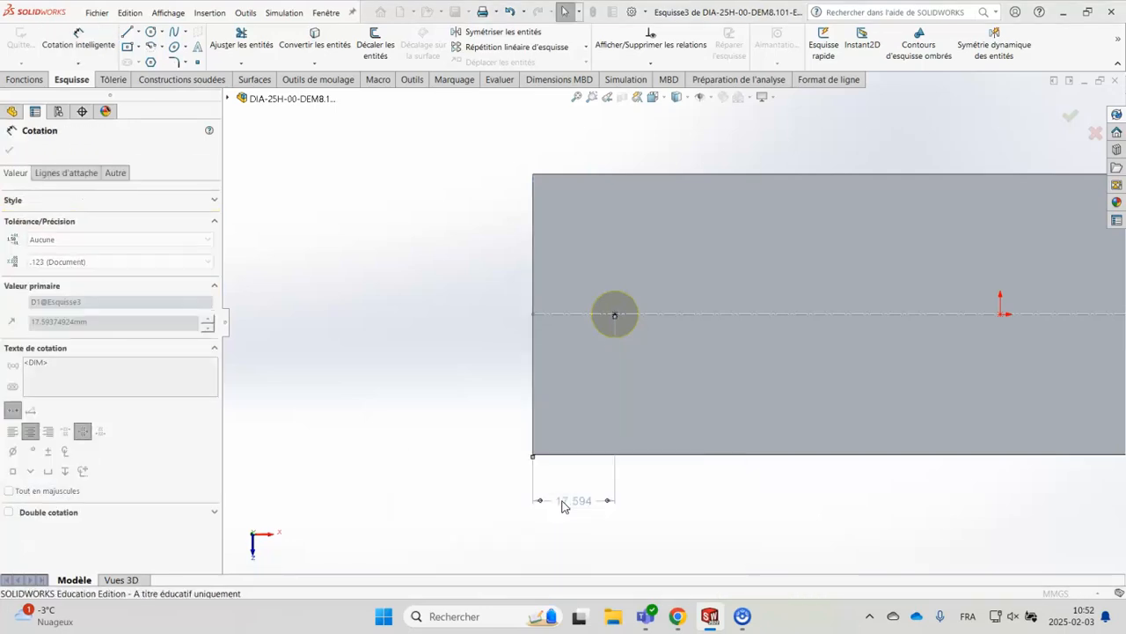
Place the 25 mm dimension between the block's left short edge and the hole centre, and finish the simple hole
click(565, 504)
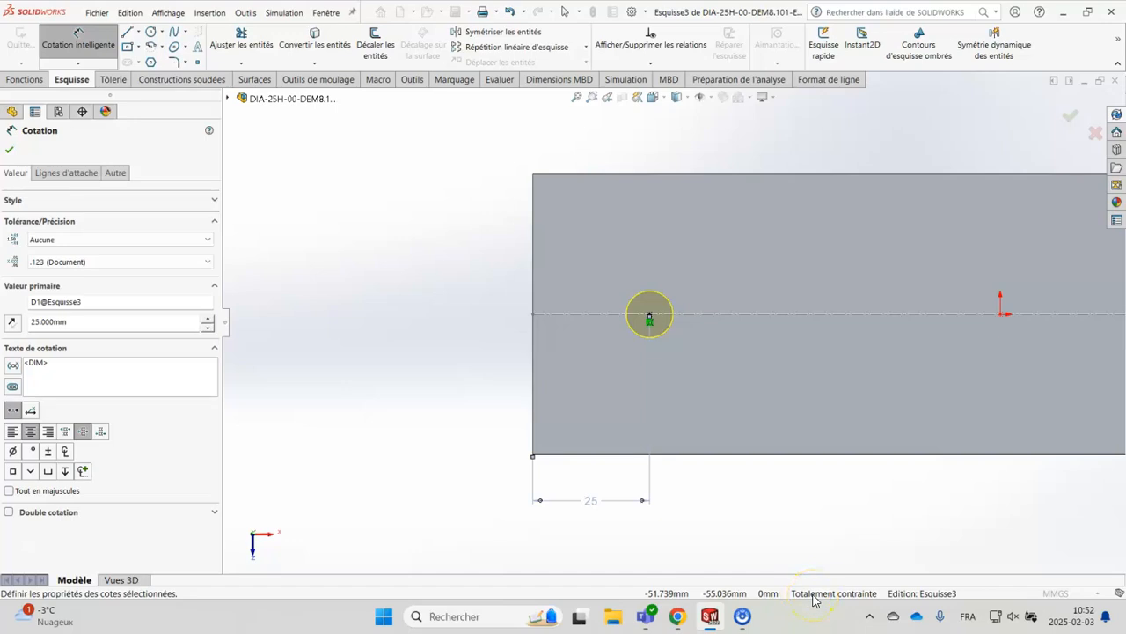
click(1071, 115)
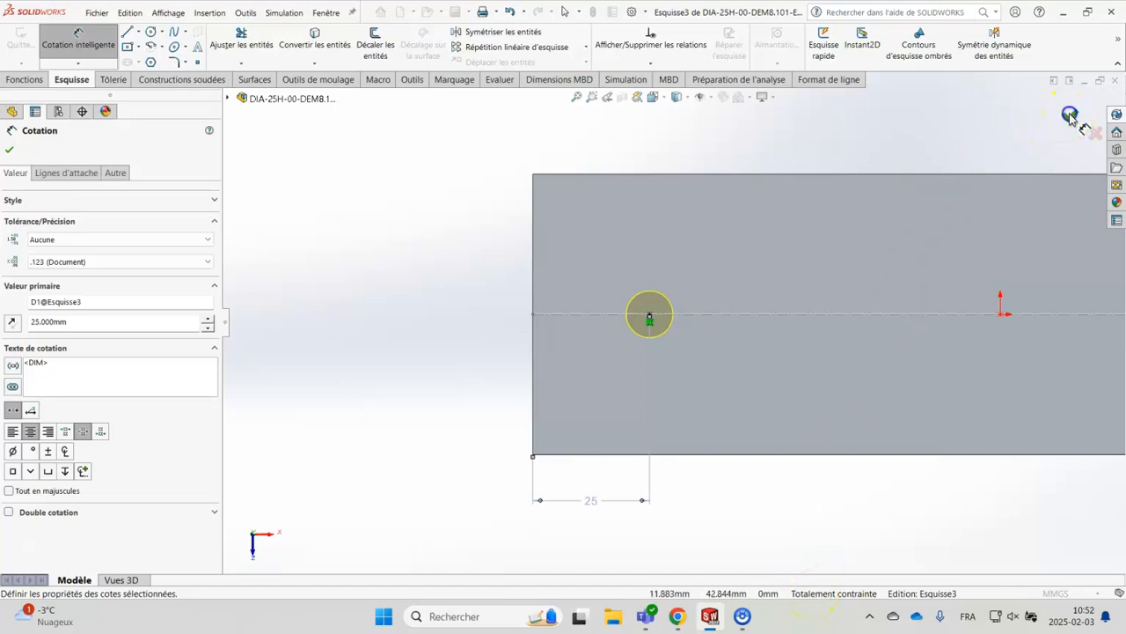
mouse_move(762, 507)
middle_down()
mouse_move(754, 405)
mouse_move(811, 493)
mouse_move(936, 461)
mouse_move(760, 456)
mouse_move(748, 406)
mouse_move(765, 444)
middle_up()
click(467, 259)
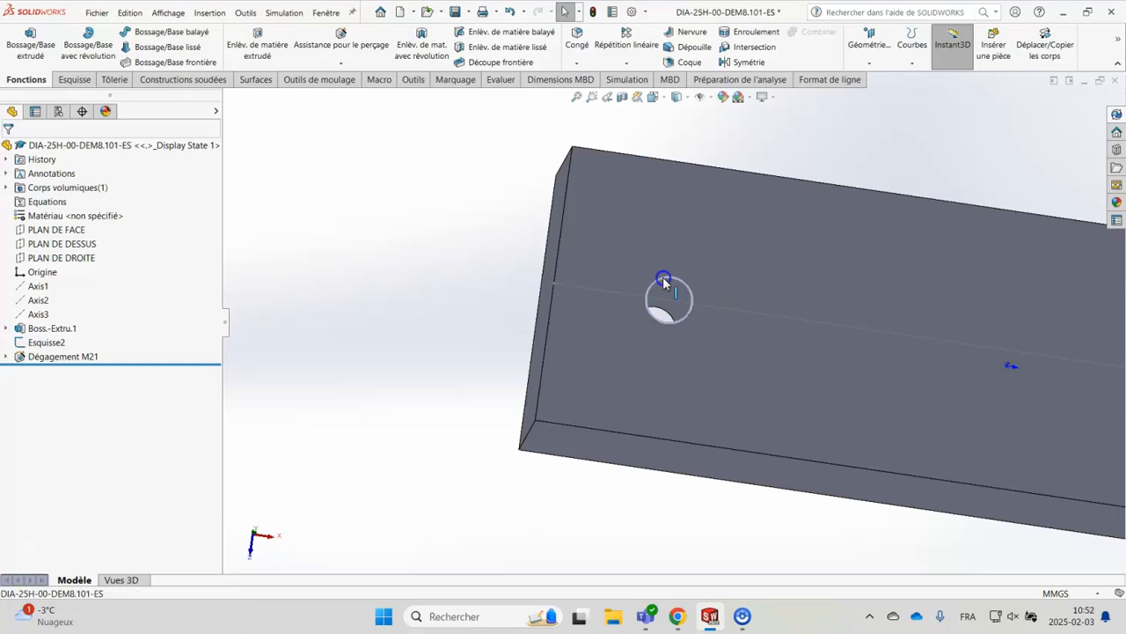
Check the diameter of the finished through hole from its circular edge
click(666, 309)
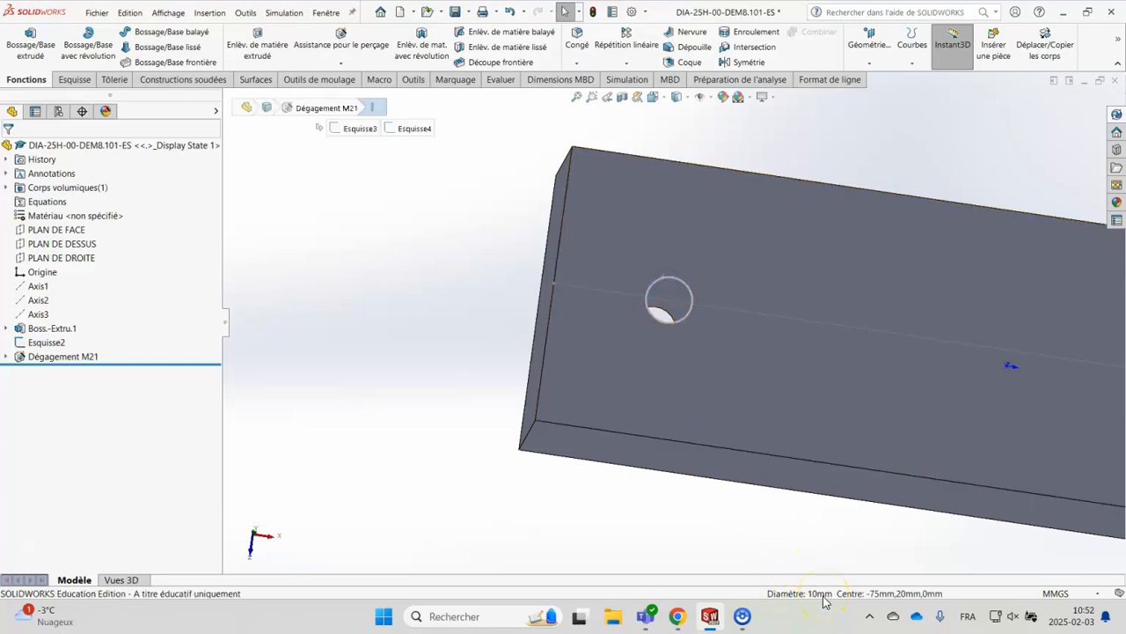
click(429, 284)
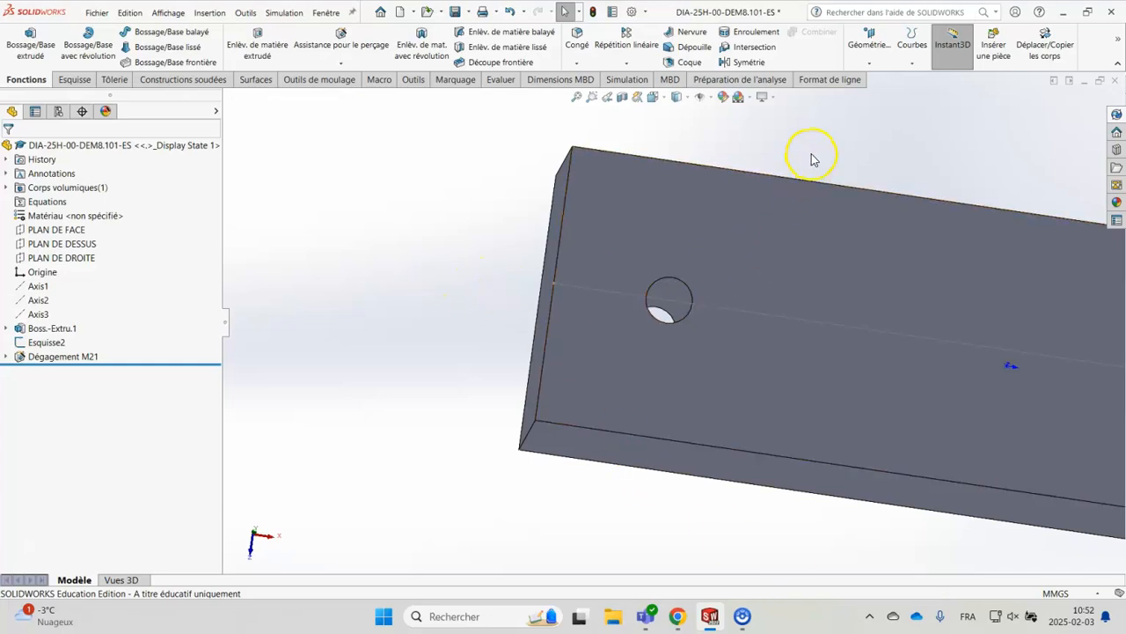
scroll(810, 161, down, 3)
scroll(792, 194, up, 4)
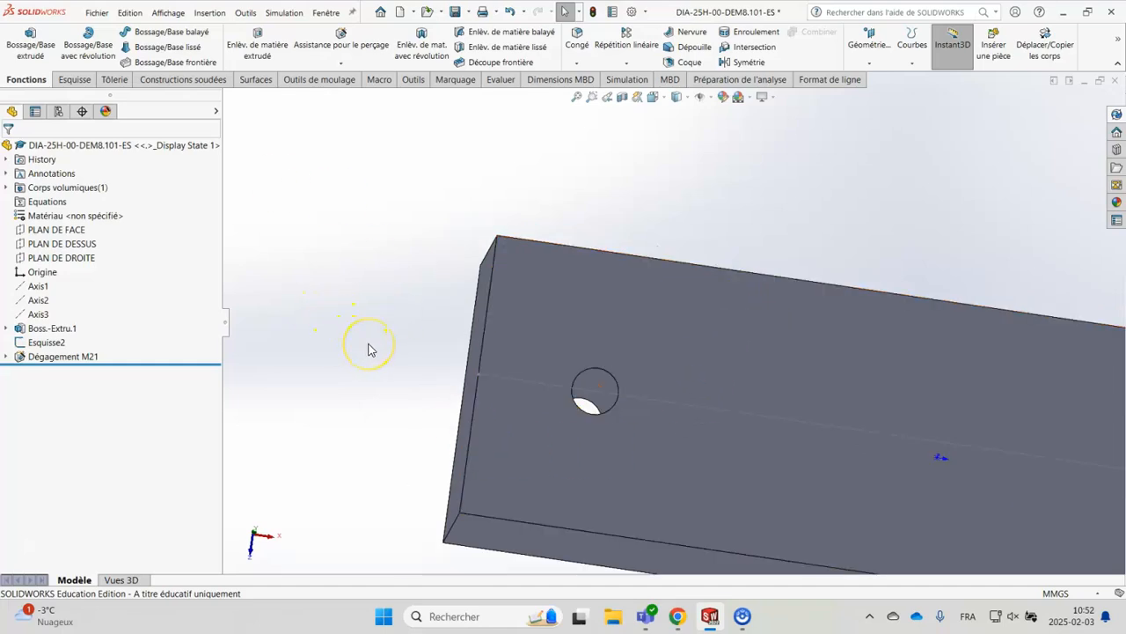
scroll(410, 477, down, 1)
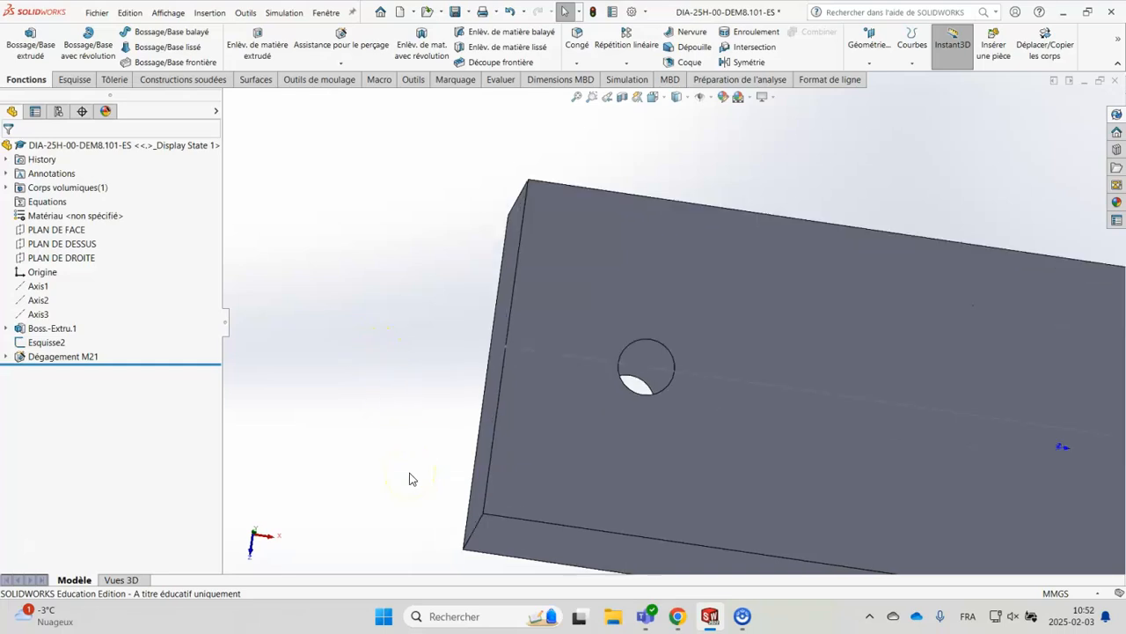
scroll(829, 427, down, 2)
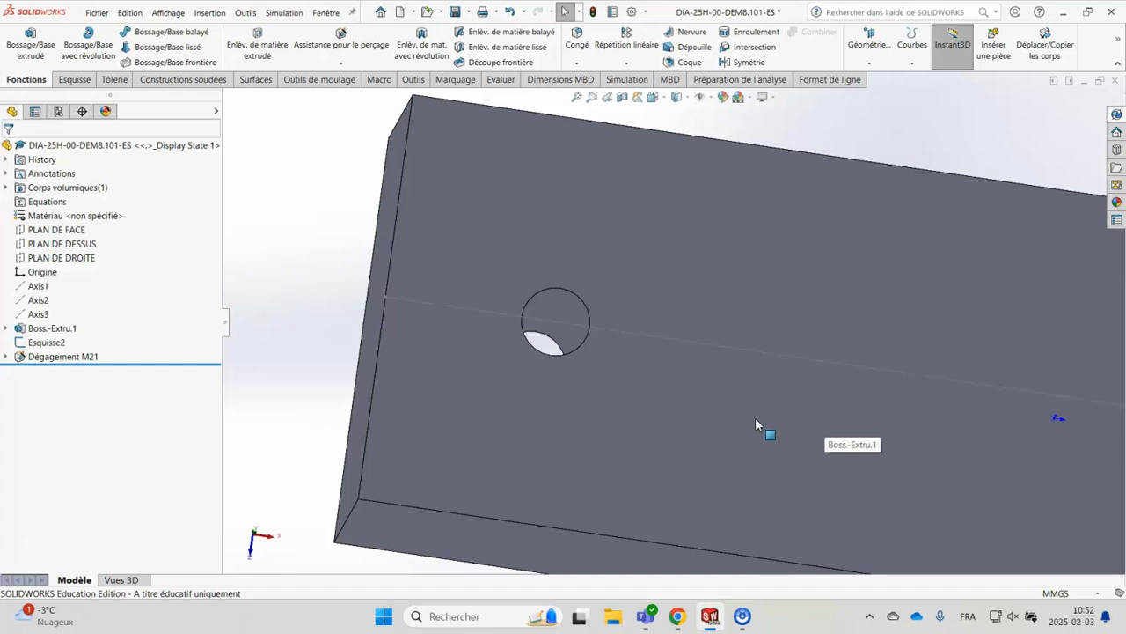
Start a second Hole Wizard hole as a Chambrage (counterbore) of type Tête cylindrique bombée fendue - ANSI B18.6.7M
click(340, 39)
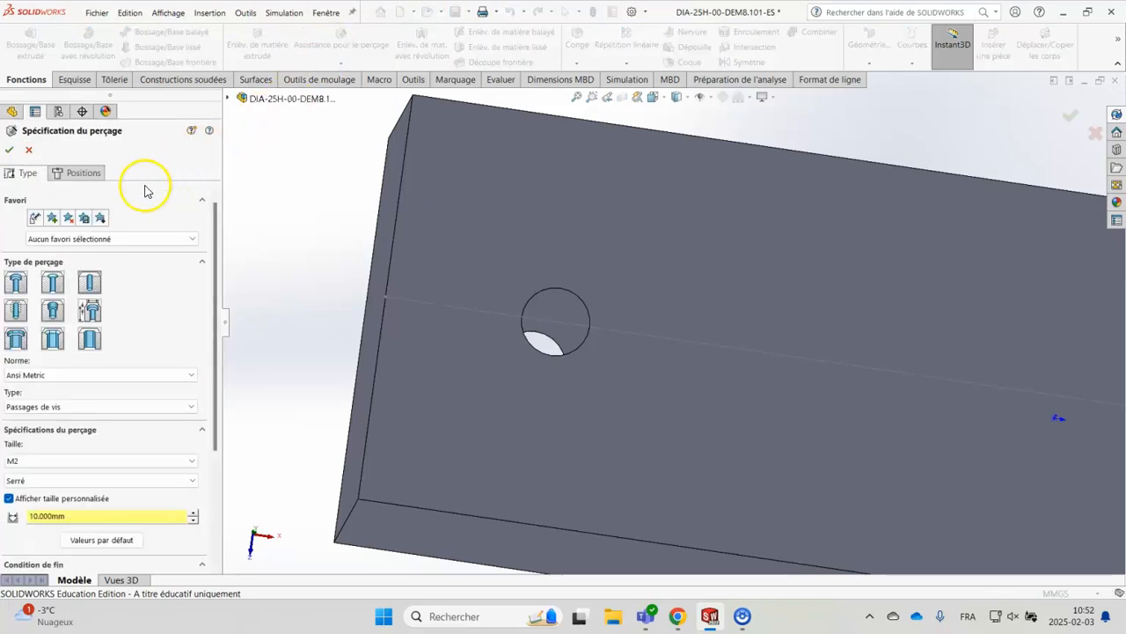
click(16, 283)
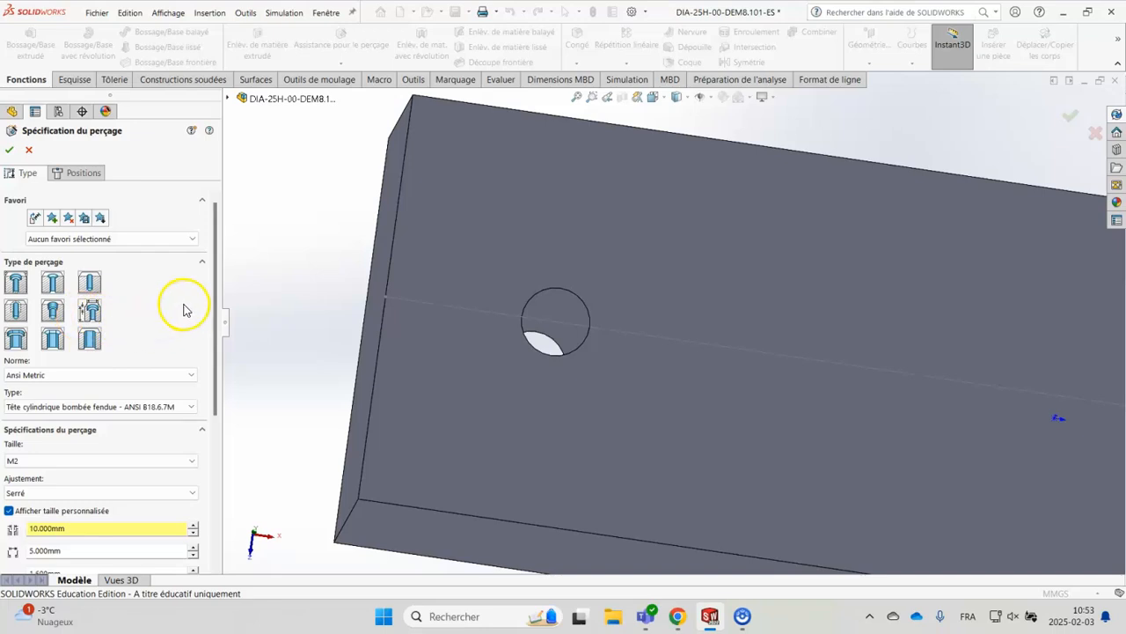
drag(219, 314, 213, 382)
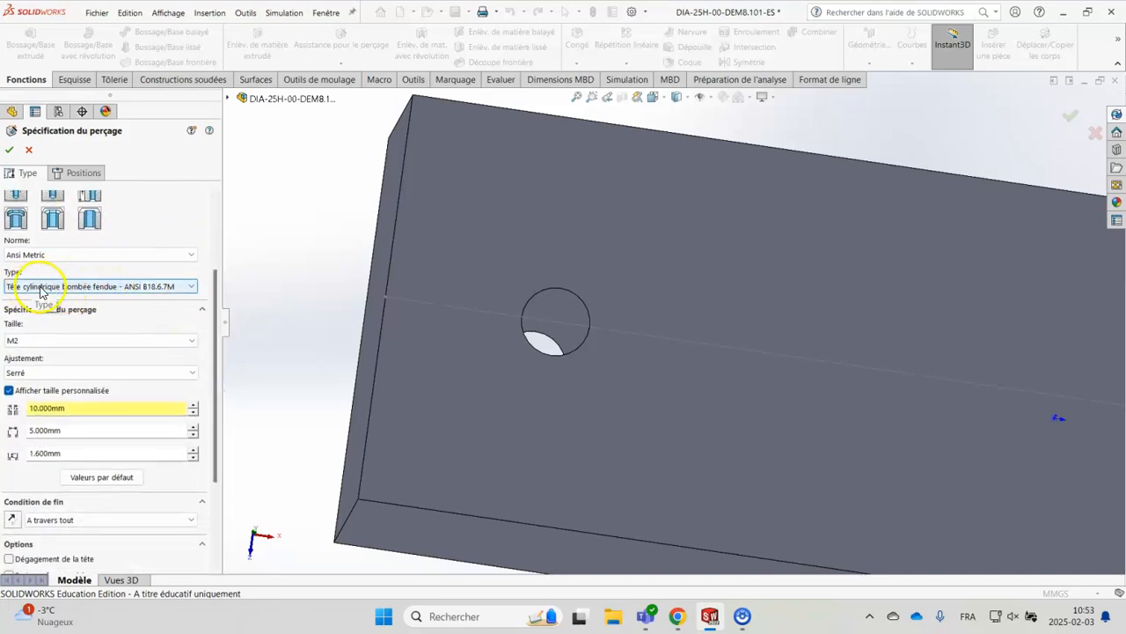
click(135, 289)
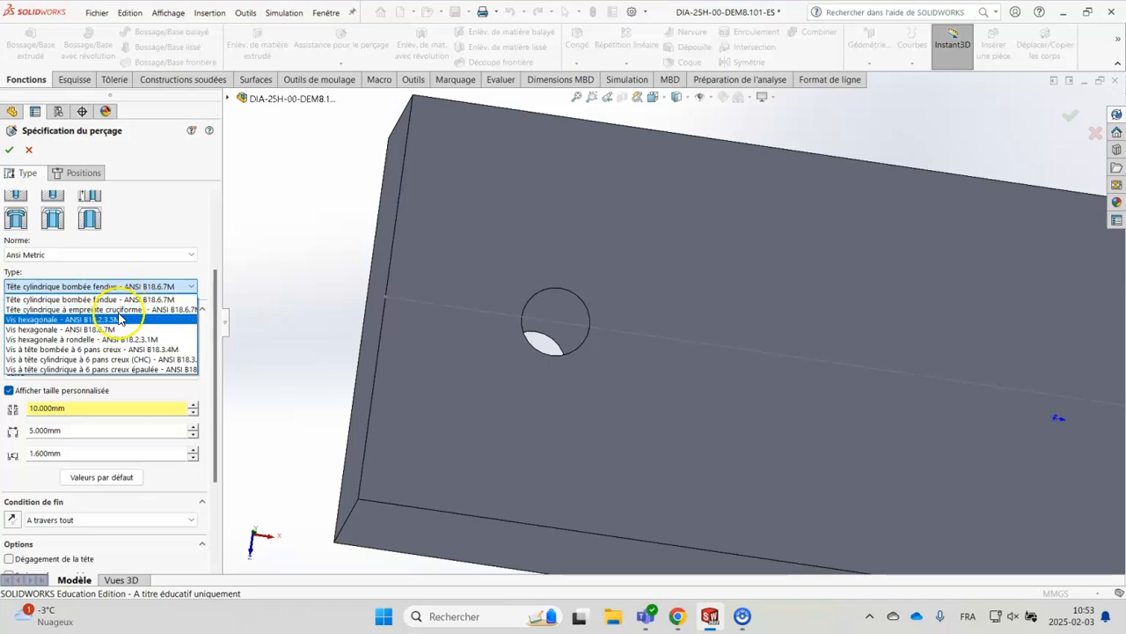
click(123, 363)
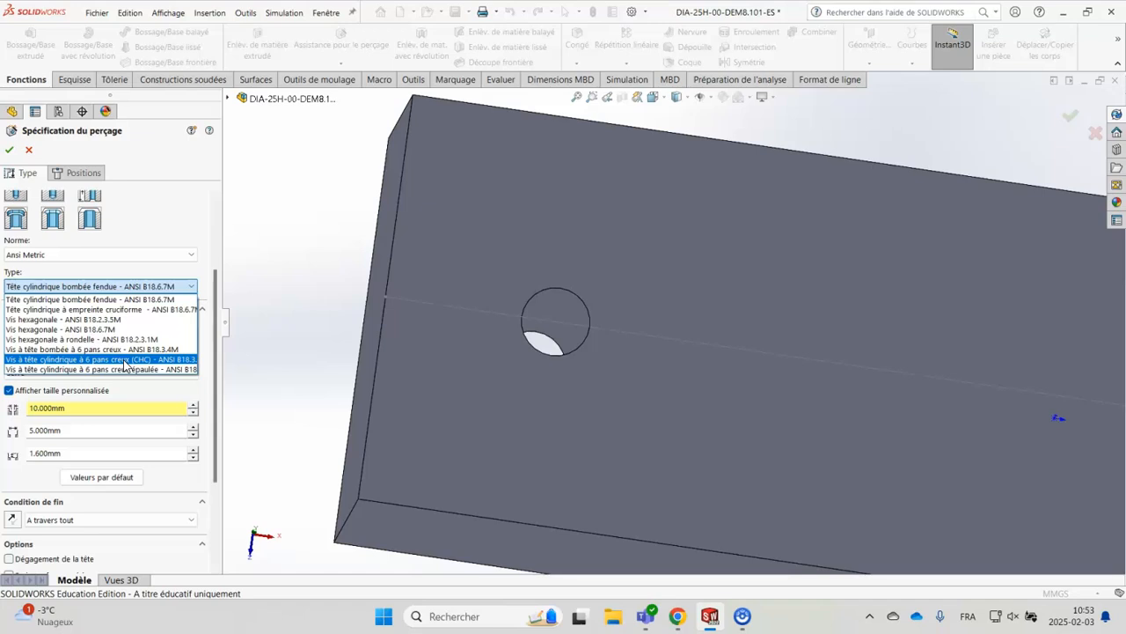
click(176, 211)
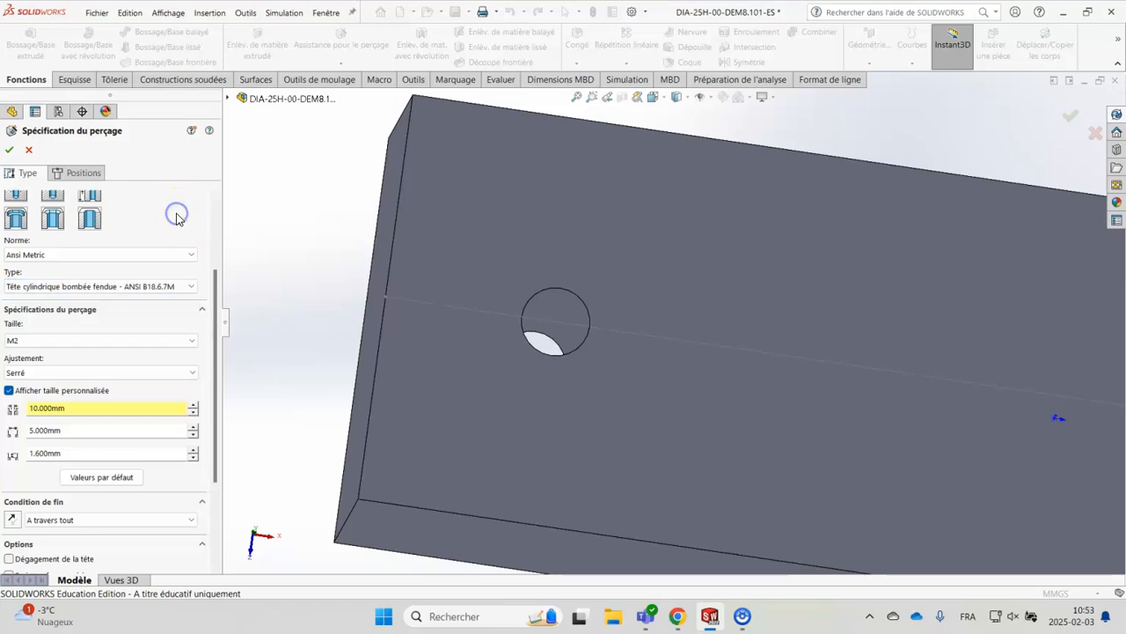
Set the counterbore's custom diameter to 20 mm and its depth to 10 mm
scroll(144, 322, down, 3)
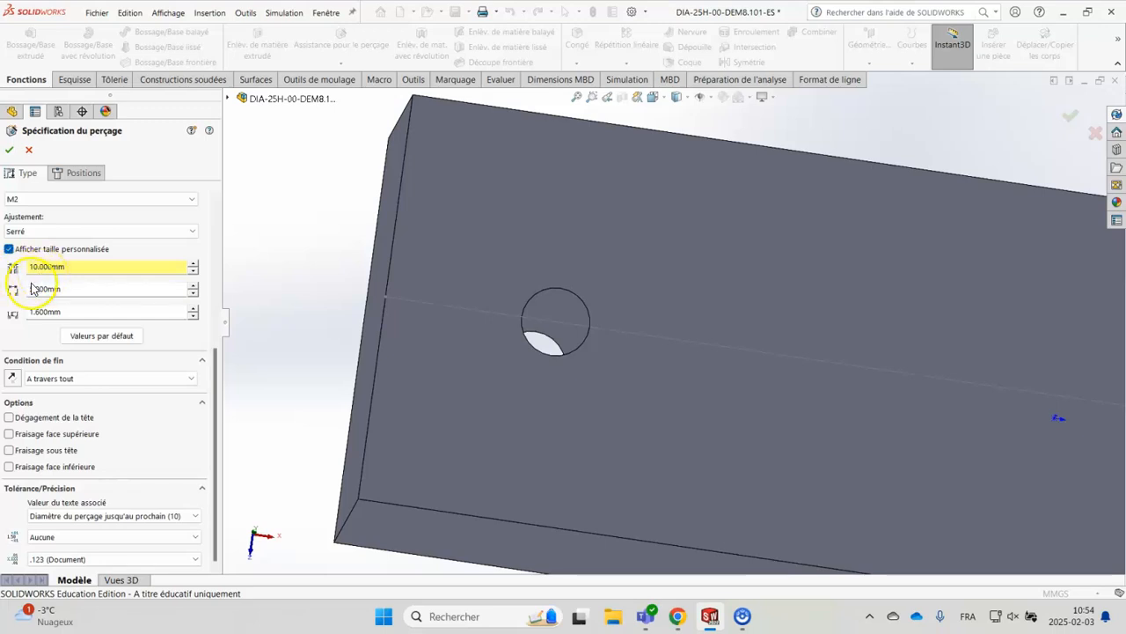
double_click(61, 289)
text(20)
key(Return)
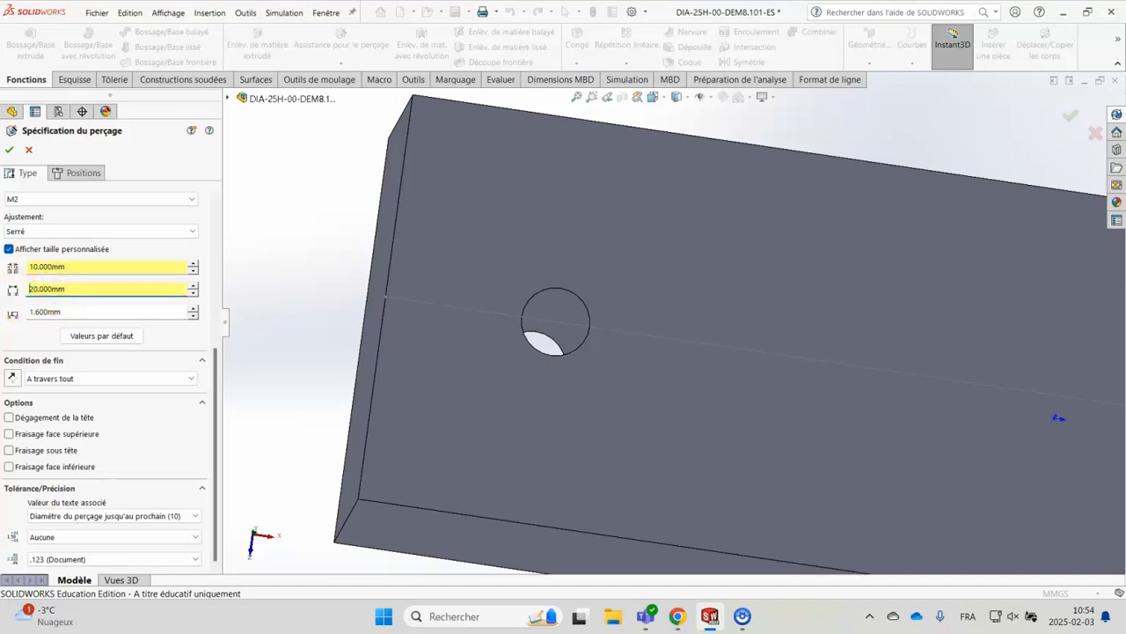
click(66, 313)
double_click(66, 312)
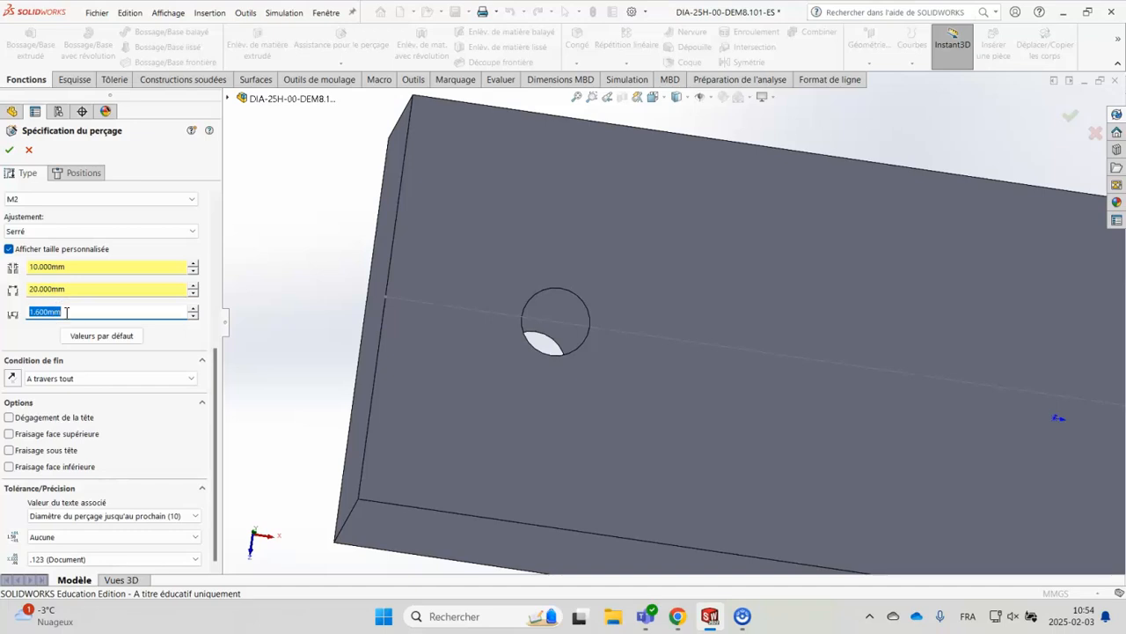
text(10)
key(Return)
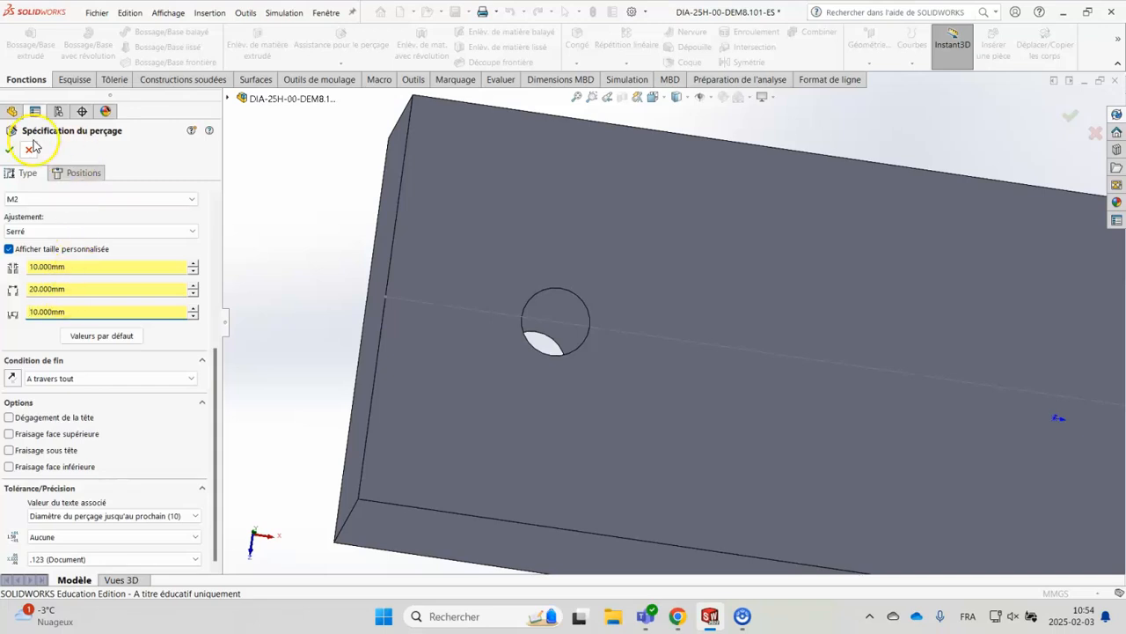
Position one counterbored hole on the block's upper face, centred on the construction line to the right of the first hole
click(74, 171)
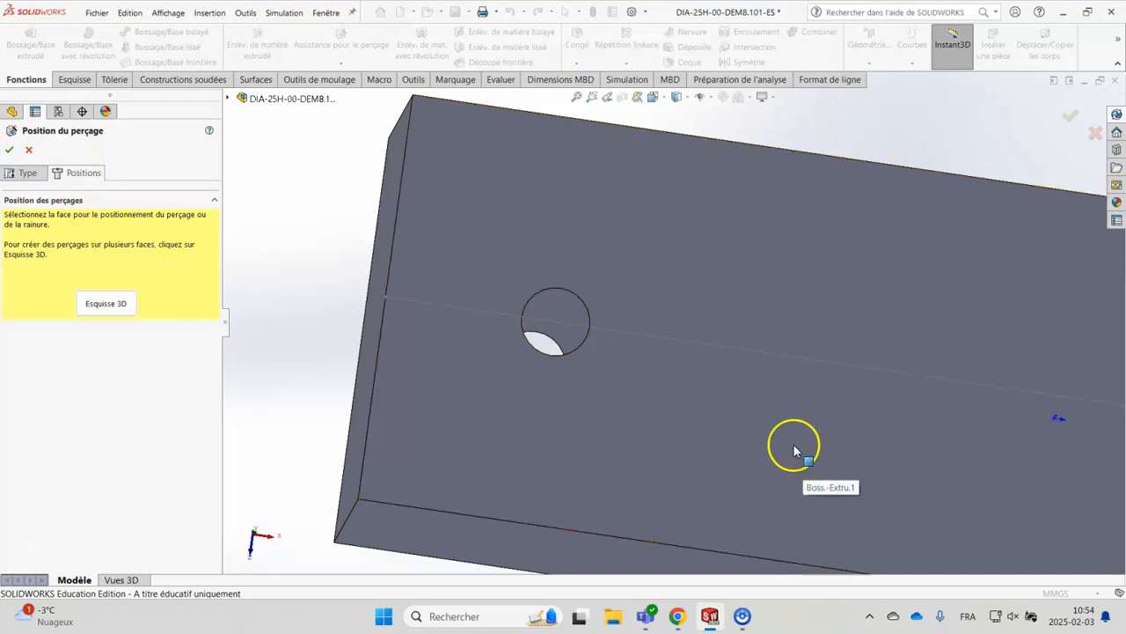
click(771, 430)
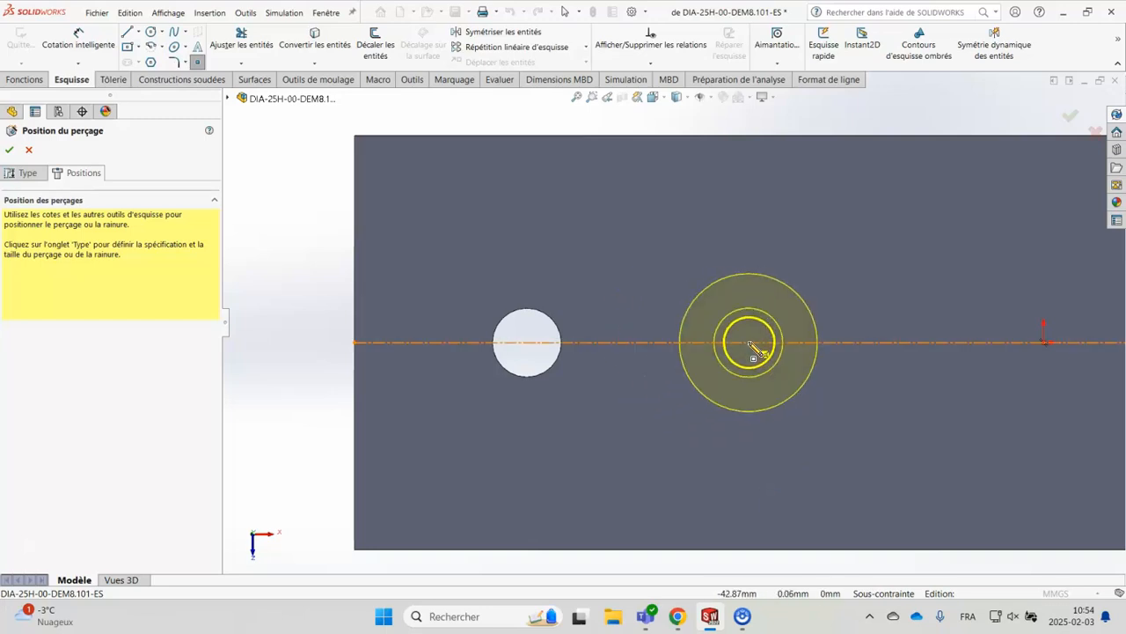
click(749, 342)
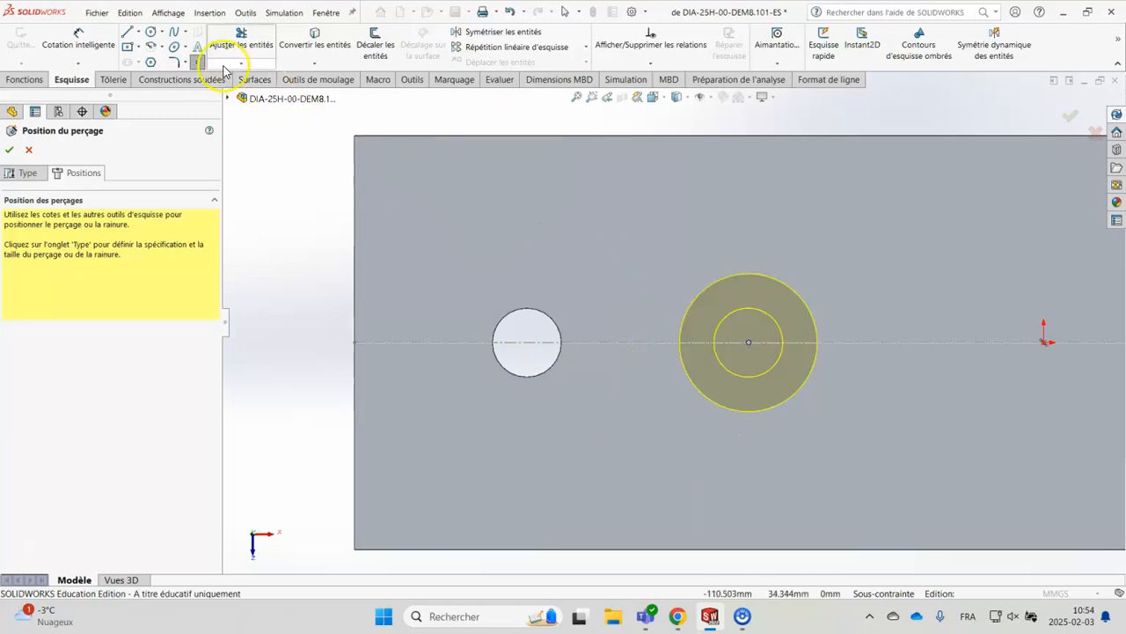
Dimension the counterbore's centre from the first hole, set the distance to 25 mm, and finish the counterbored hole
click(102, 43)
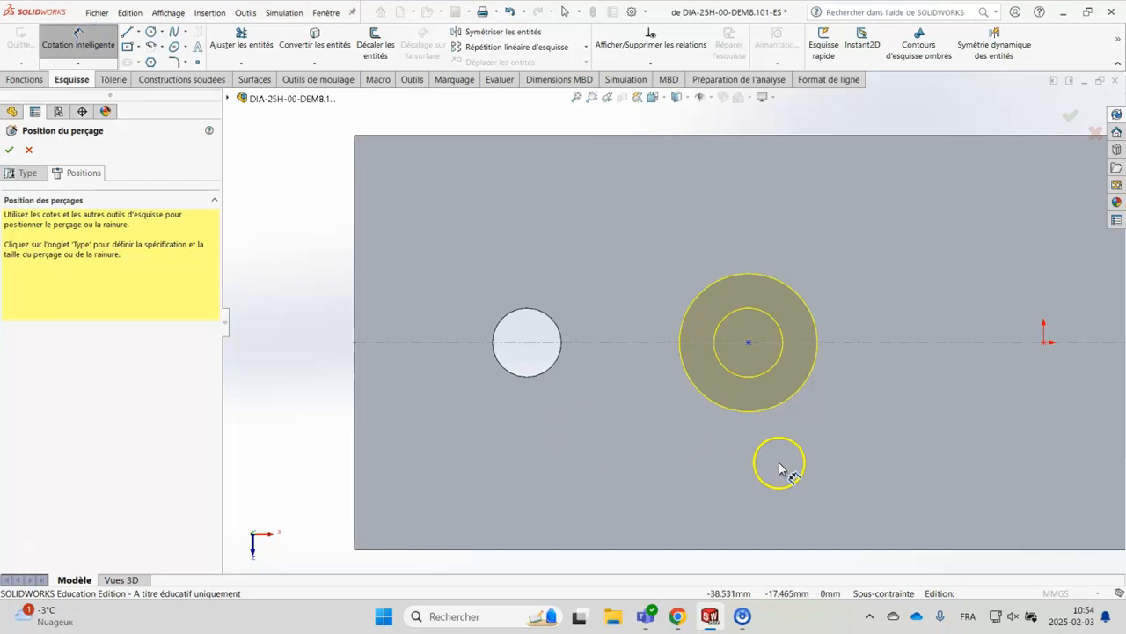
click(750, 343)
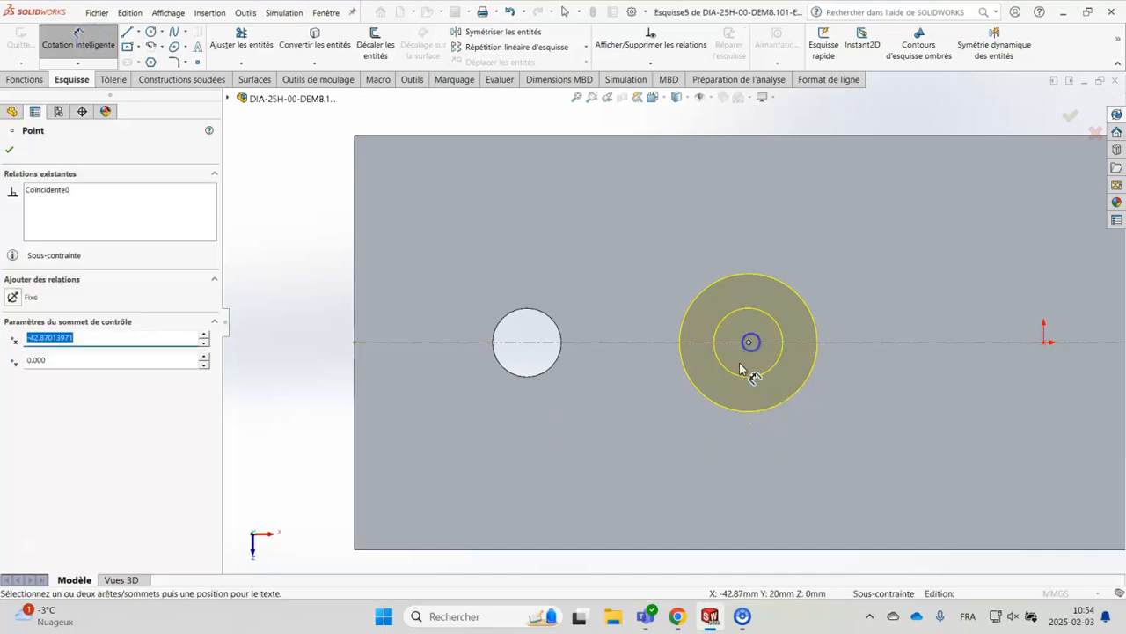
click(544, 377)
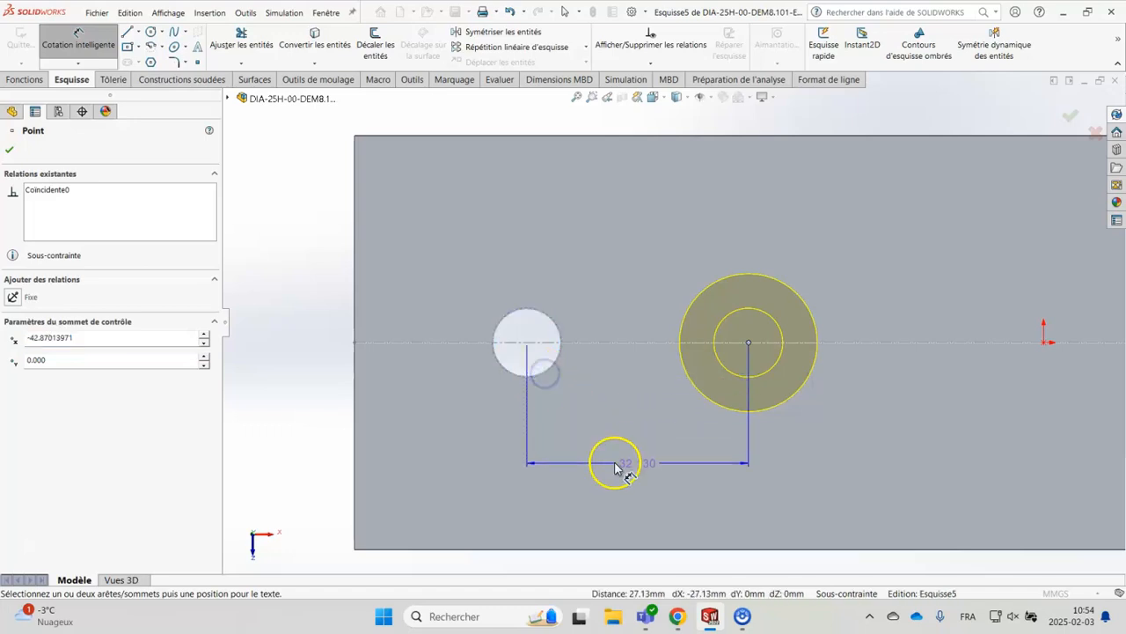
scroll(616, 468, up, 3)
click(639, 488)
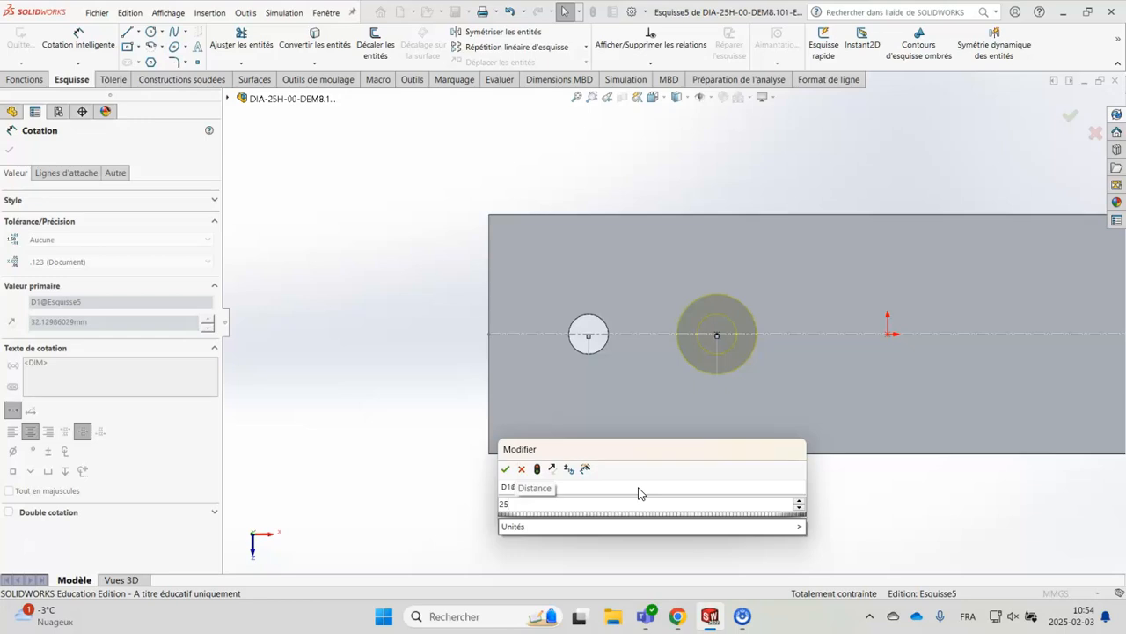
key(Return)
click(654, 497)
click(746, 531)
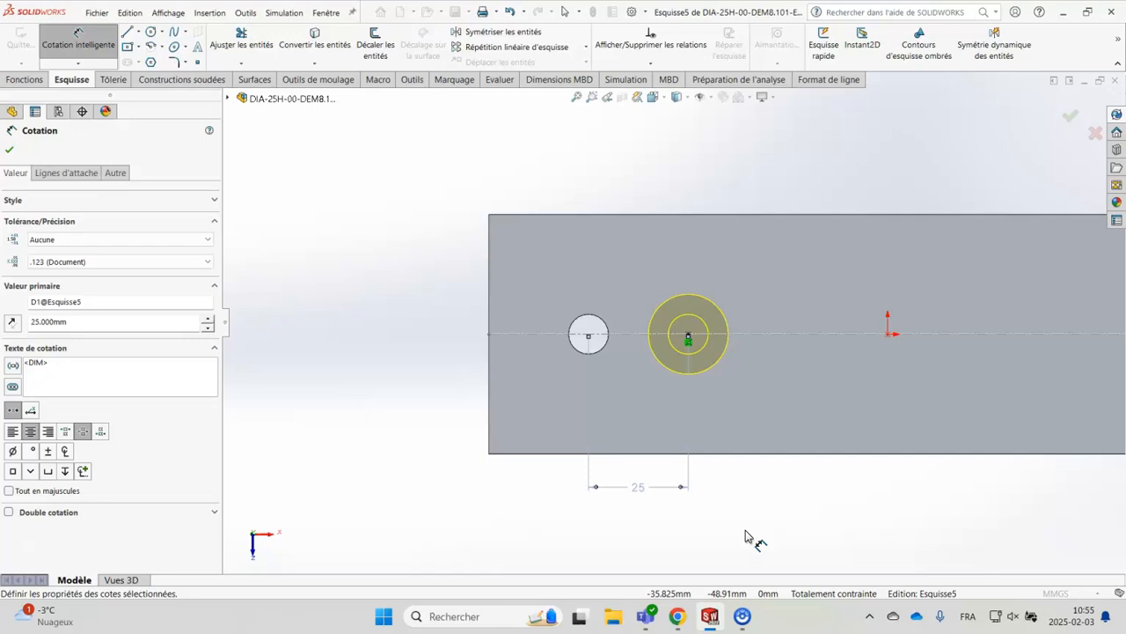
click(1066, 115)
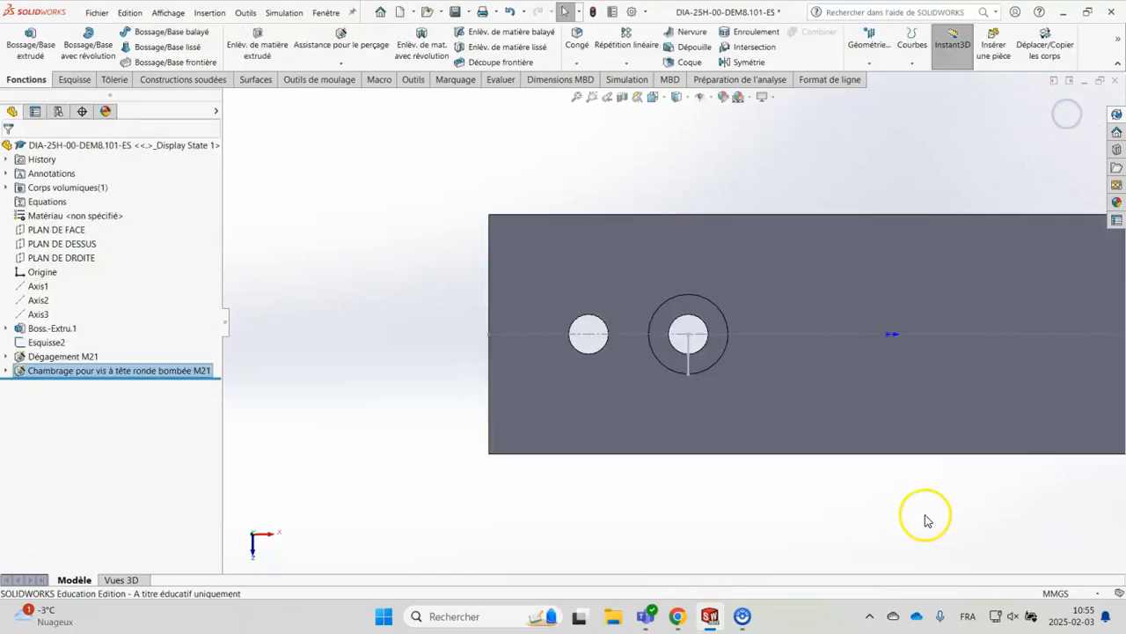
Check the diameters of the counterbore and of its smaller through hole from their circular edges
middle_drag(887, 538, 890, 515)
scroll(800, 308, down, 3)
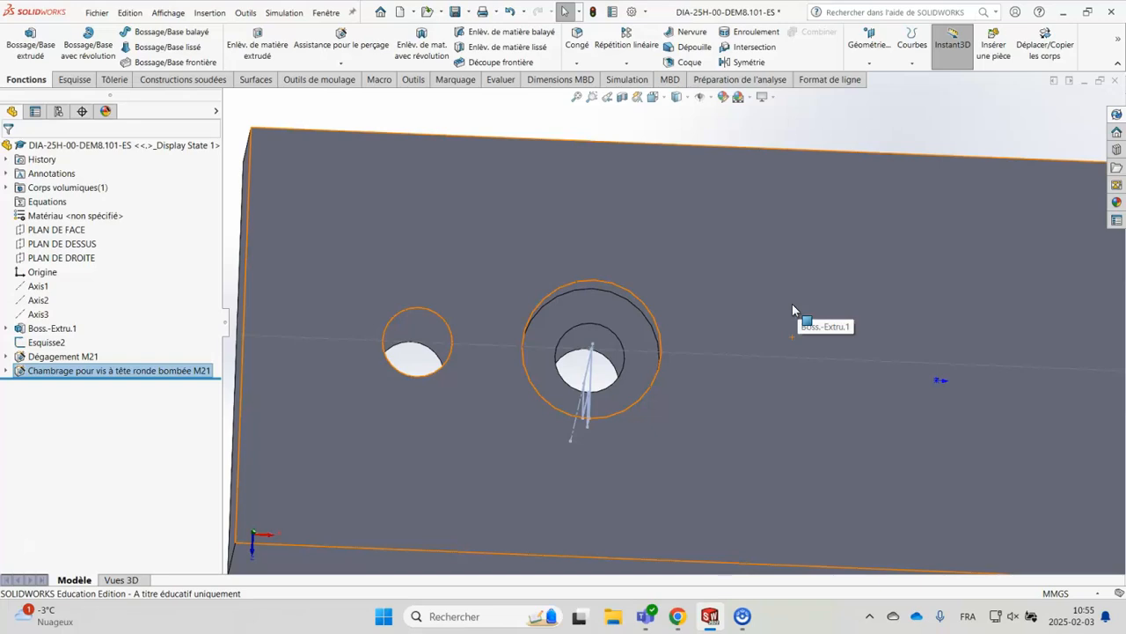
click(764, 356)
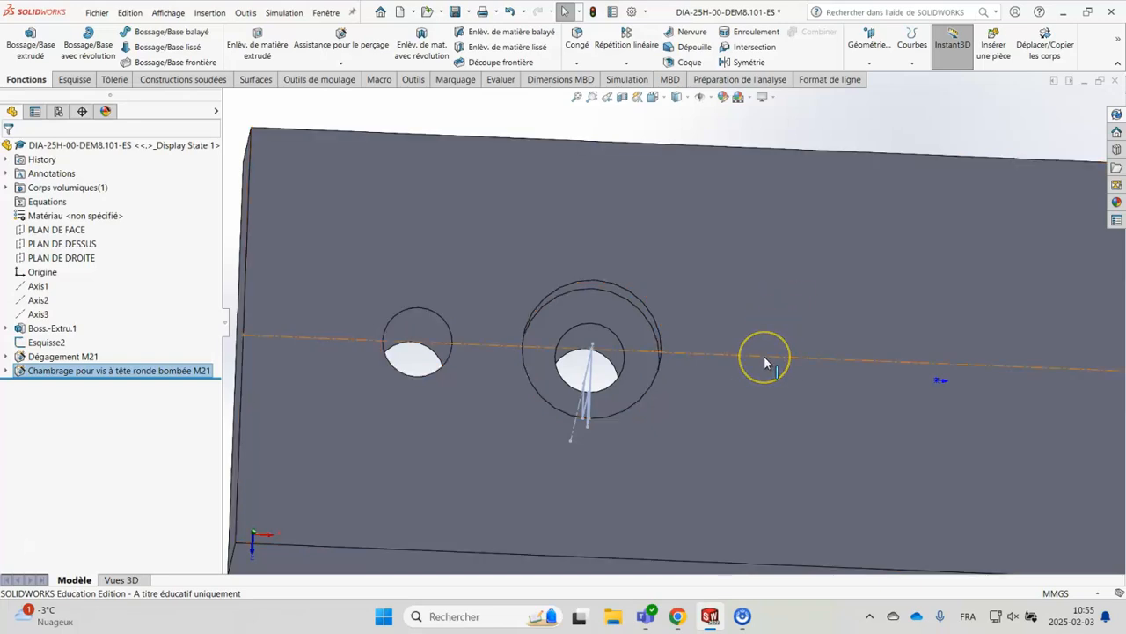
click(749, 249)
middle_drag(750, 249, 734, 279)
click(923, 98)
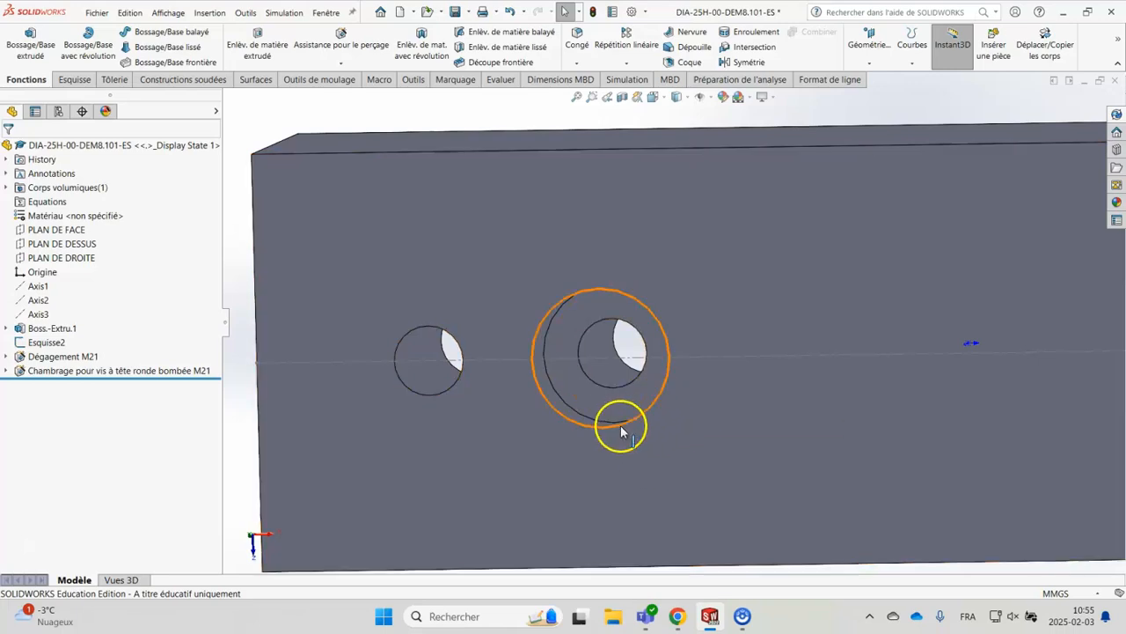
click(583, 430)
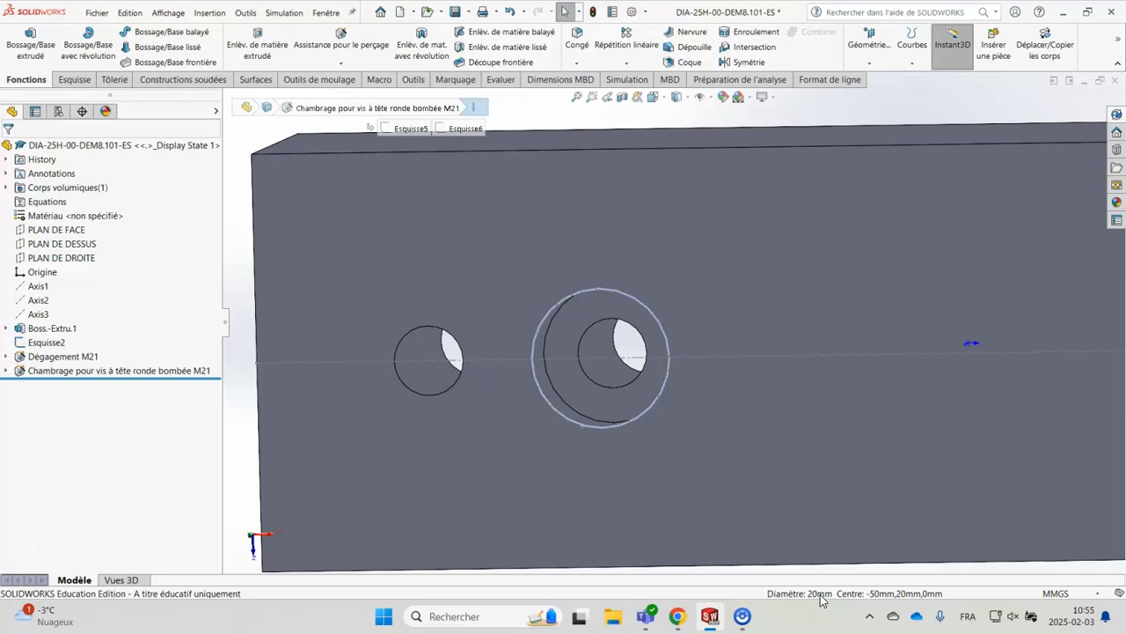
click(590, 379)
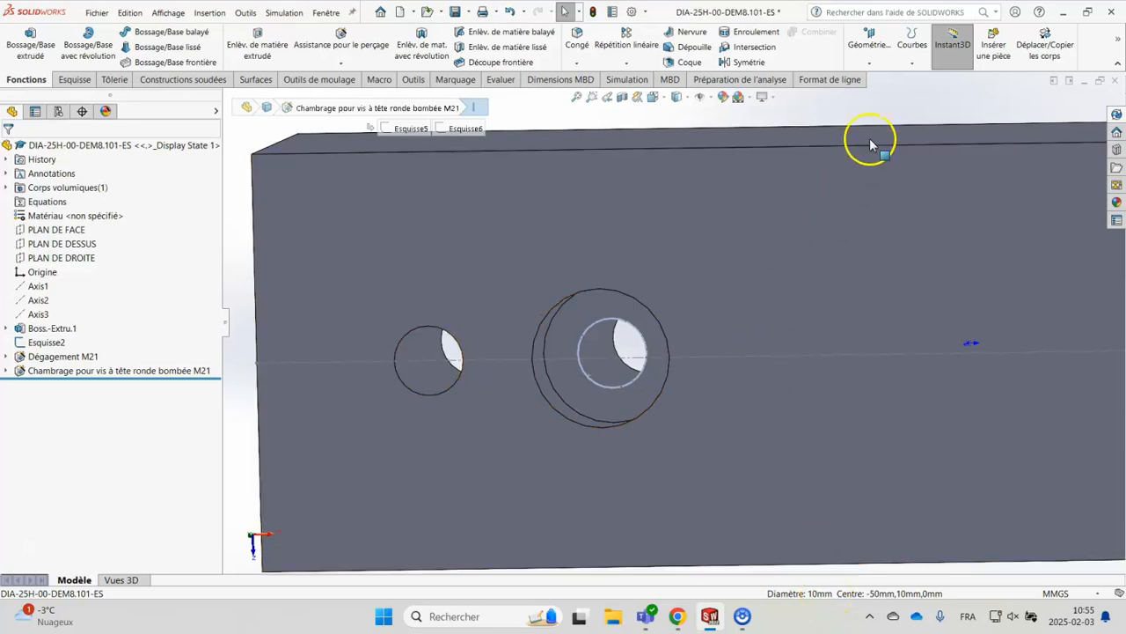
click(888, 95)
Start a section view and compare cuts along PLAN DE FACE, PLAN DE DESSUS and PLAN DE DROITE, returning to PLAN DE FACE
scroll(741, 365, up, 3)
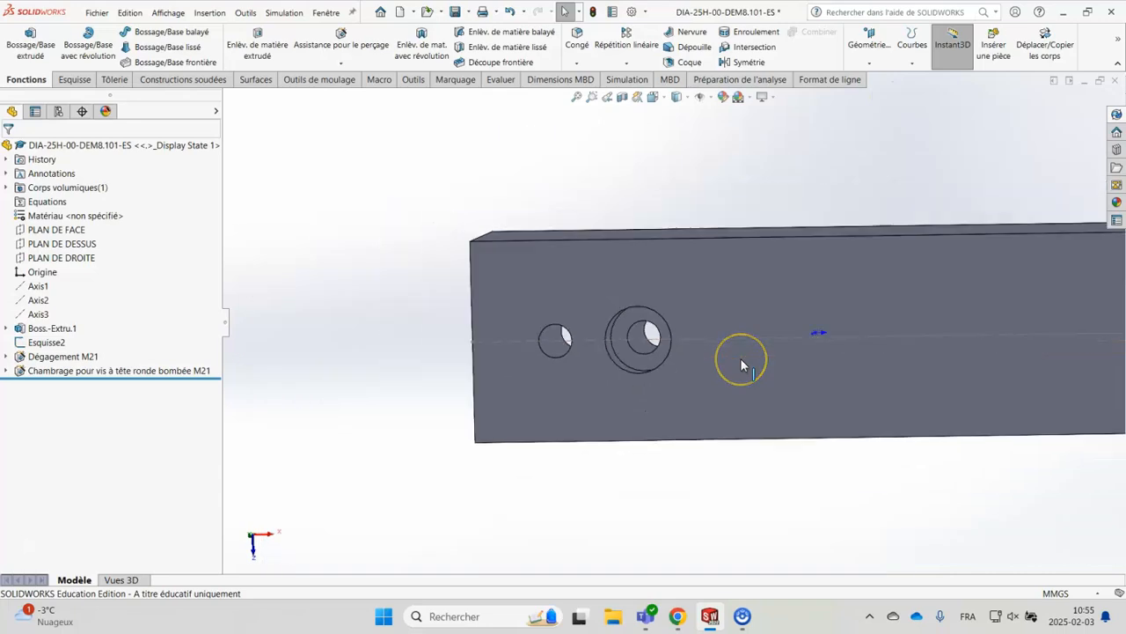
scroll(741, 359, down, 2)
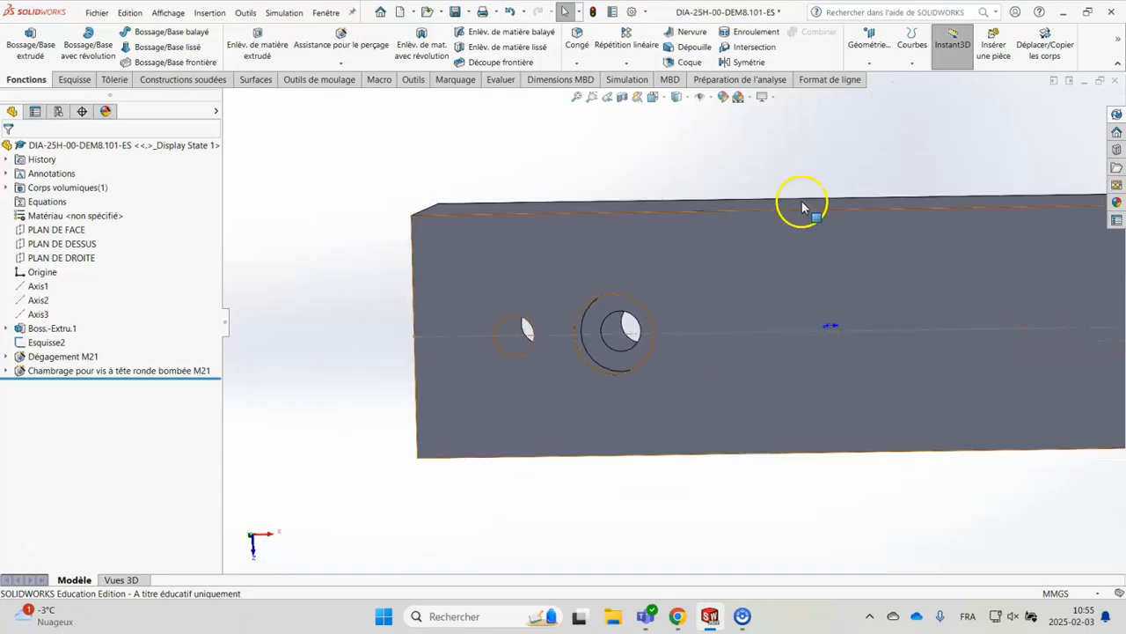
click(622, 98)
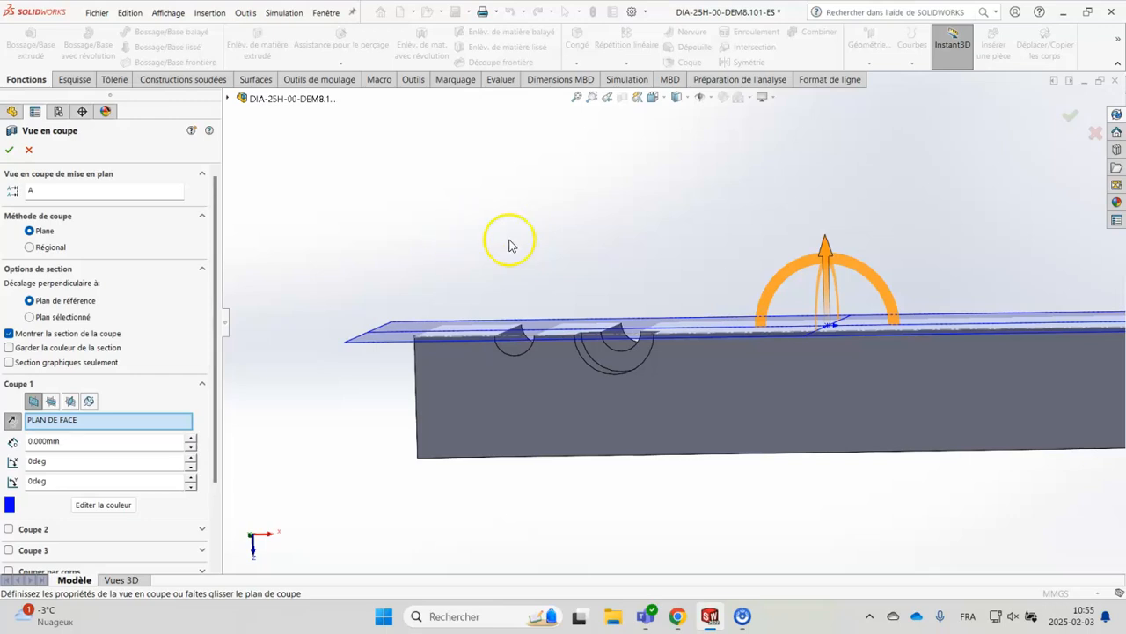
middle_drag(733, 227, 716, 188)
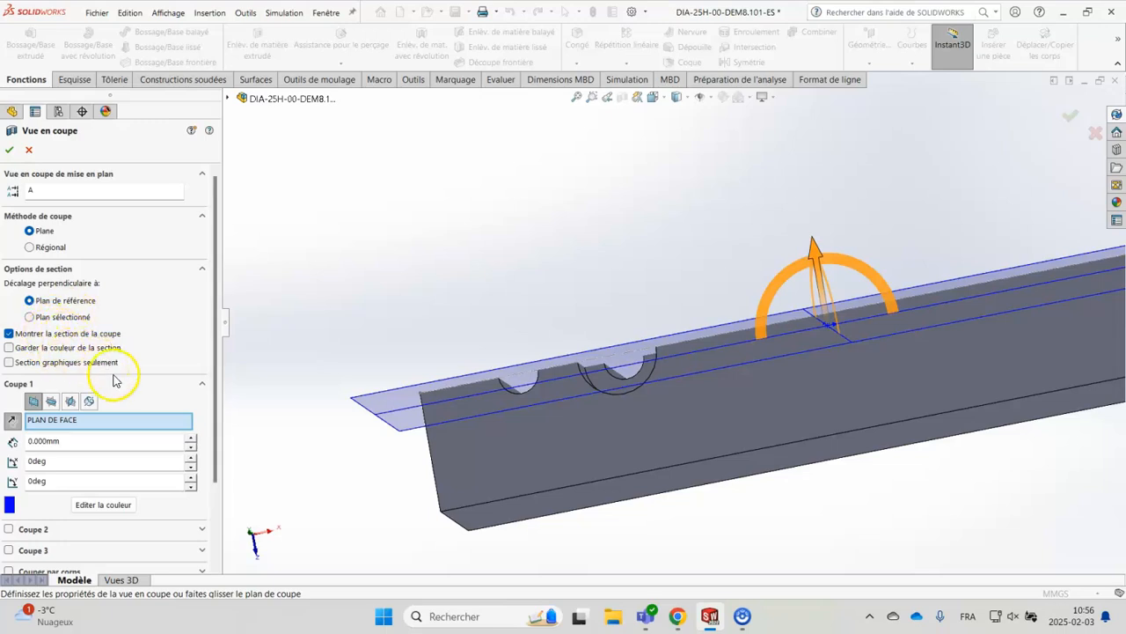
click(51, 401)
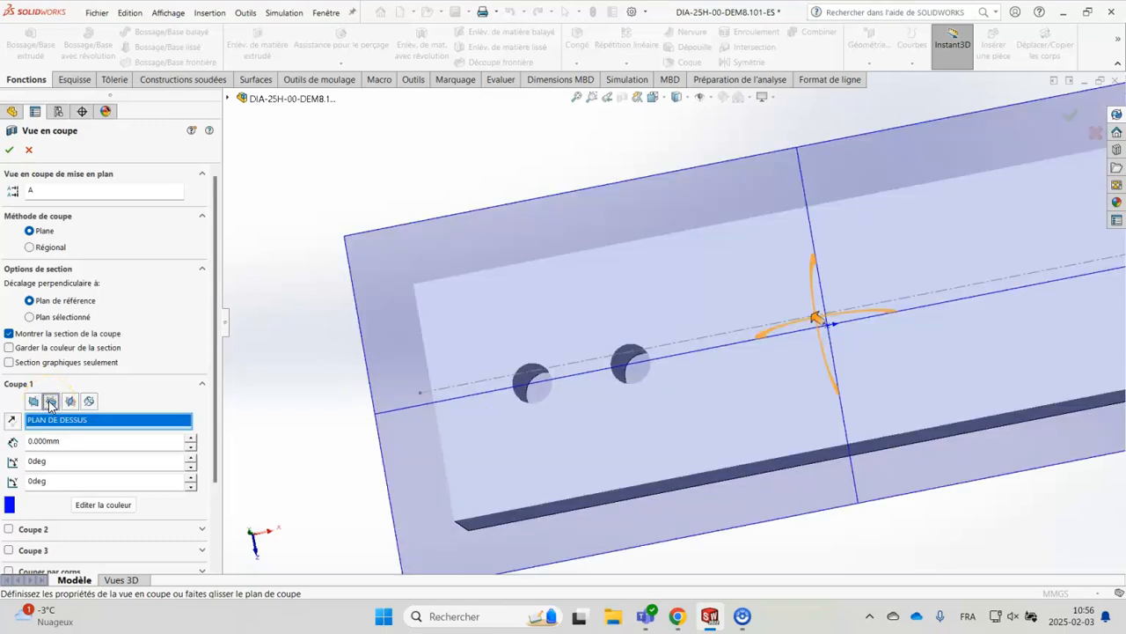
click(71, 401)
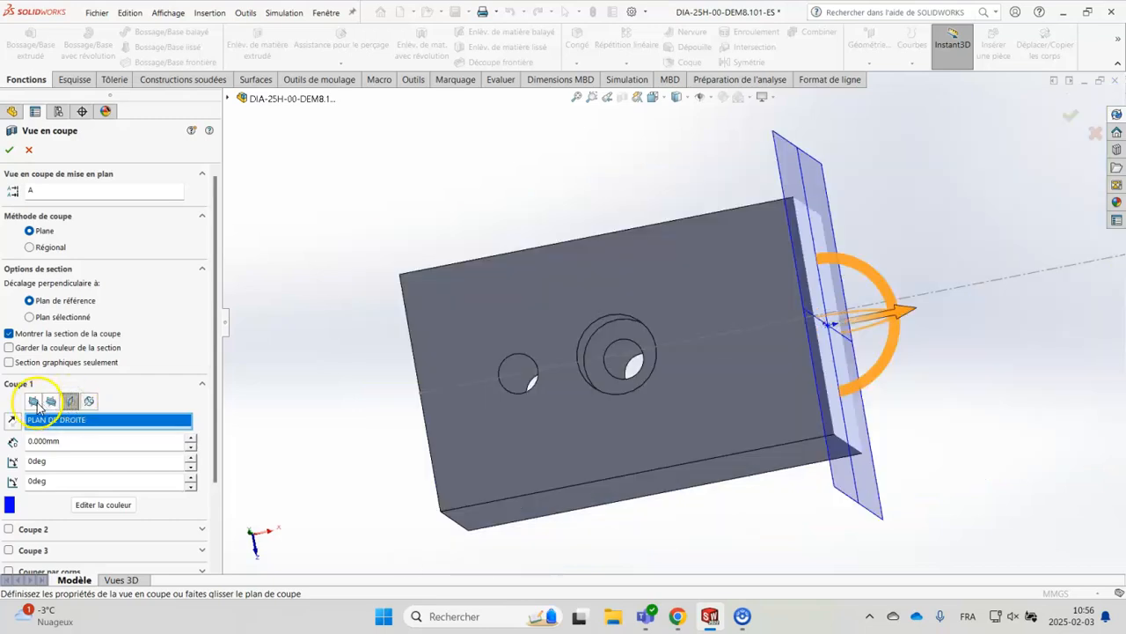
click(33, 401)
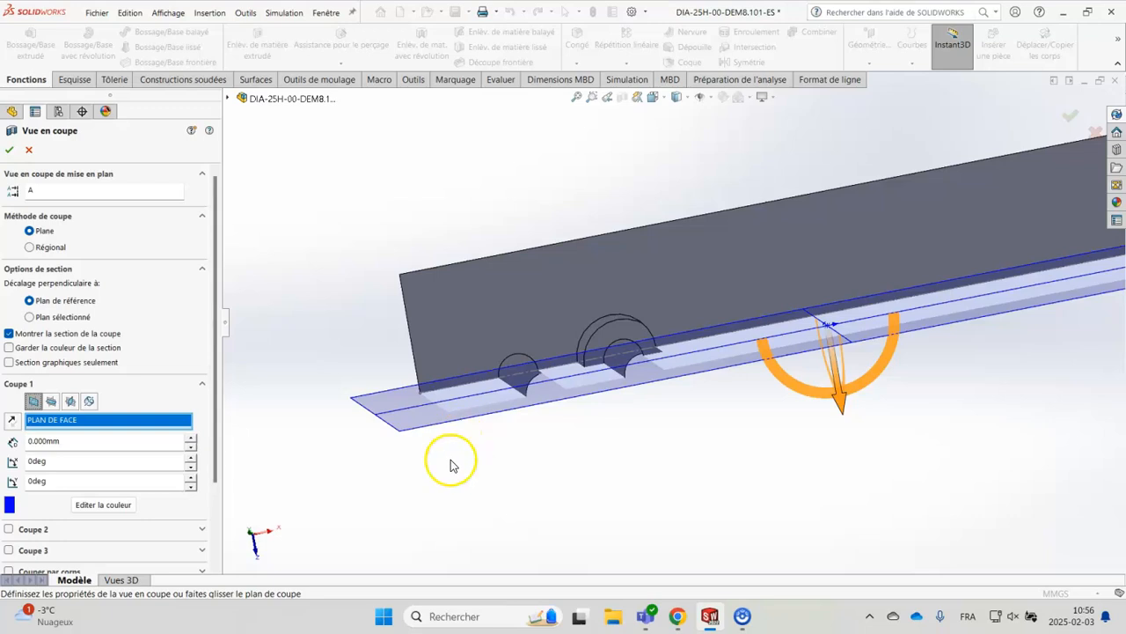
Offset the section plane 1 mm from PLAN DE FACE and apply the section view through both holes
middle_drag(621, 473, 602, 320)
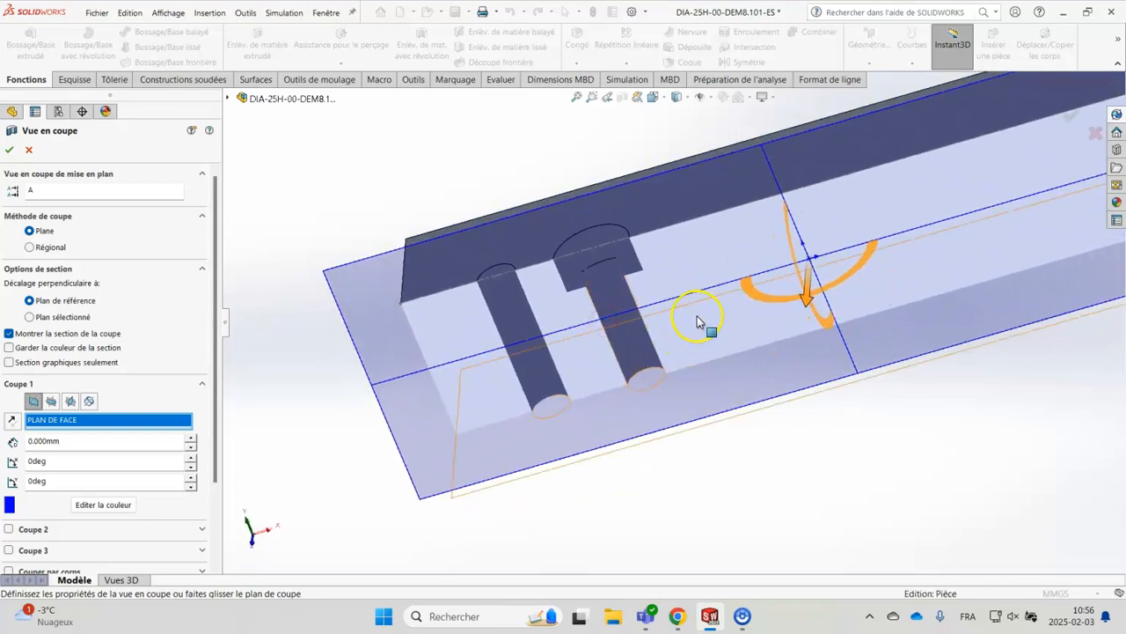
mouse_move(807, 300)
mouse_down()
mouse_move(800, 326)
mouse_move(809, 267)
mouse_move(805, 325)
mouse_move(811, 304)
mouse_up()
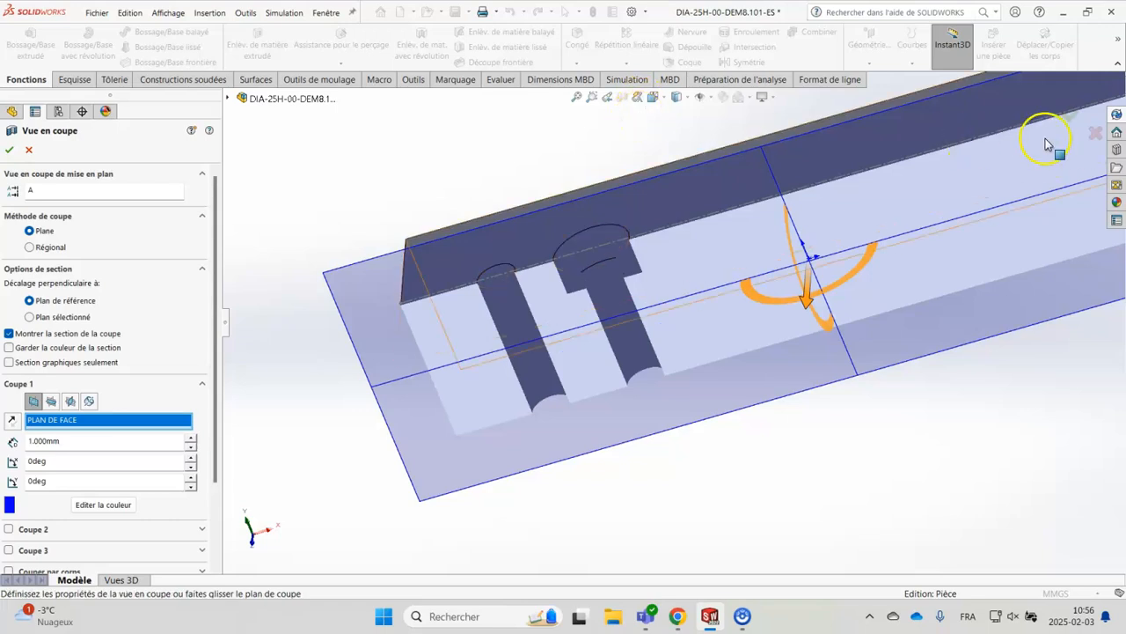
click(1070, 117)
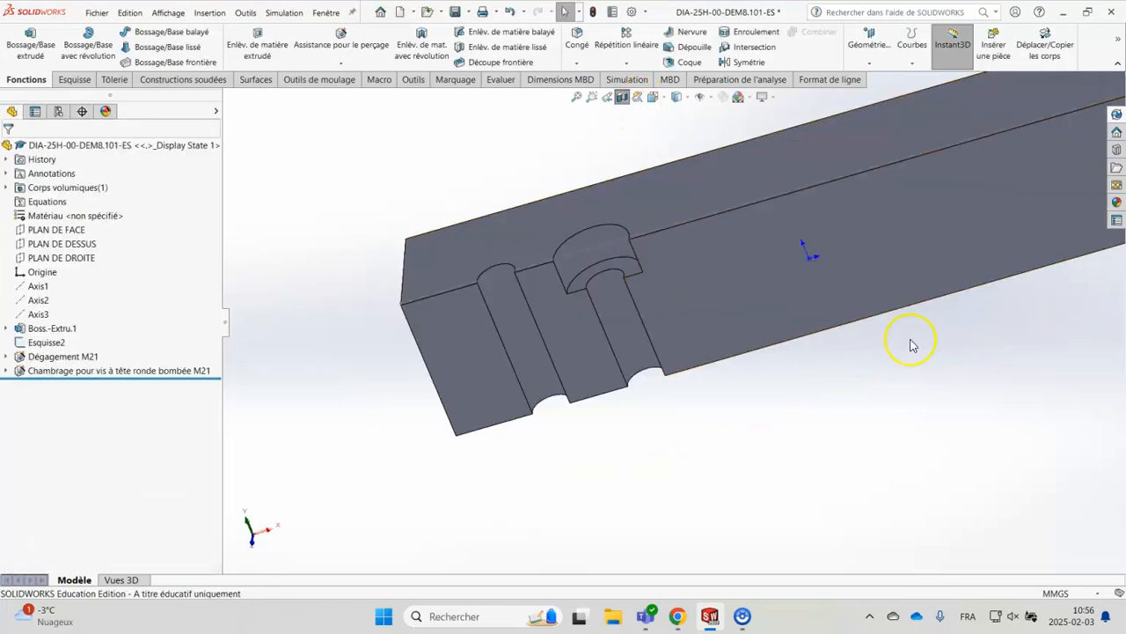
Check the counterbore's depth and the length of its smaller through hole from their straight edges in the section
scroll(875, 412, up, 2)
scroll(799, 286, down, 4)
scroll(794, 286, up, 1)
middle_drag(615, 312, 536, 258)
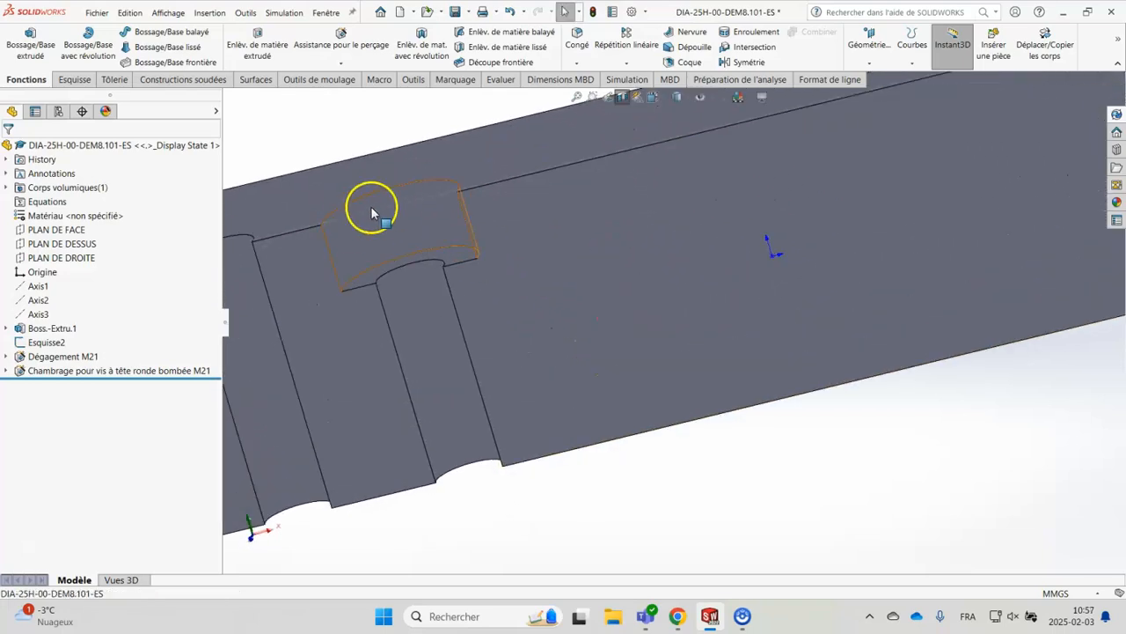
click(330, 261)
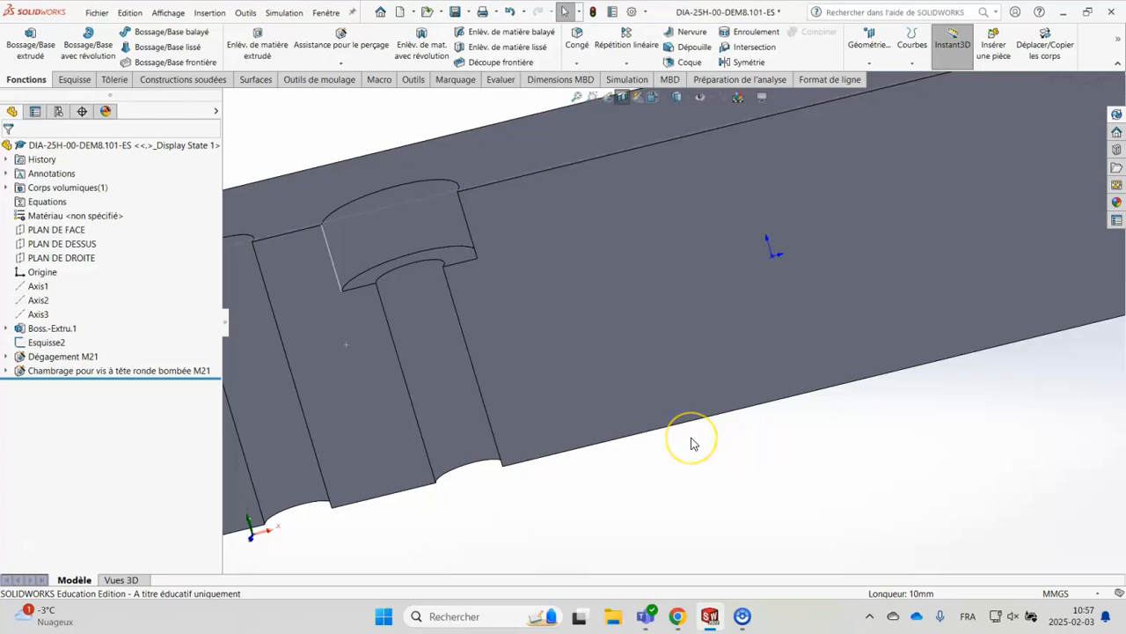
scroll(692, 443, up, 3)
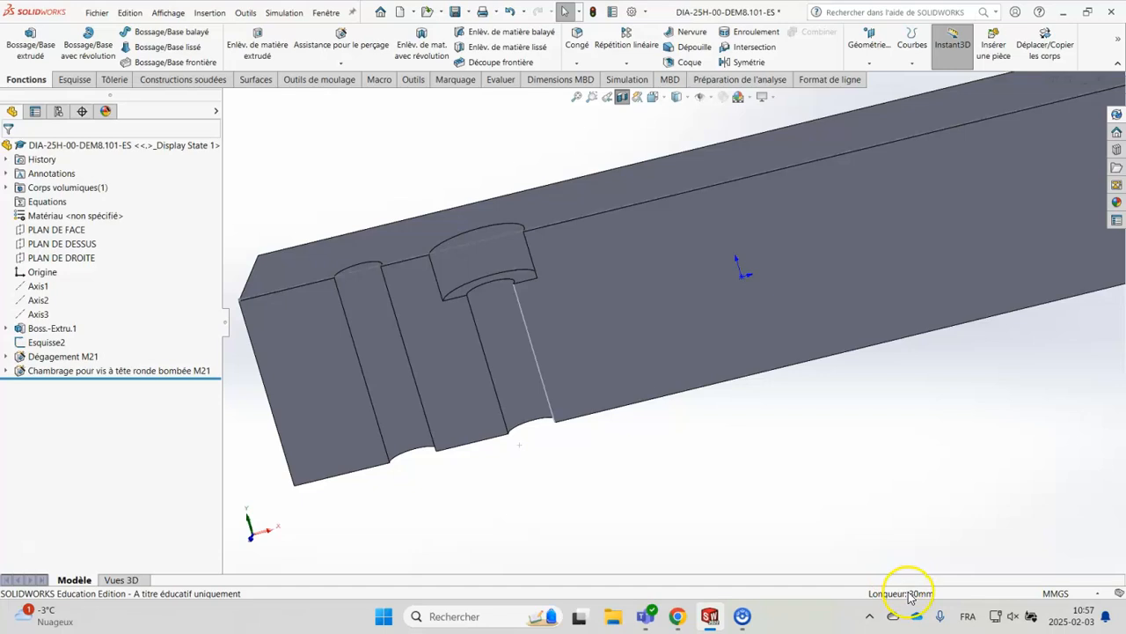
mouse_move(739, 485)
middle_down()
mouse_move(747, 414)
mouse_move(763, 511)
mouse_move(747, 430)
mouse_move(755, 480)
middle_up()
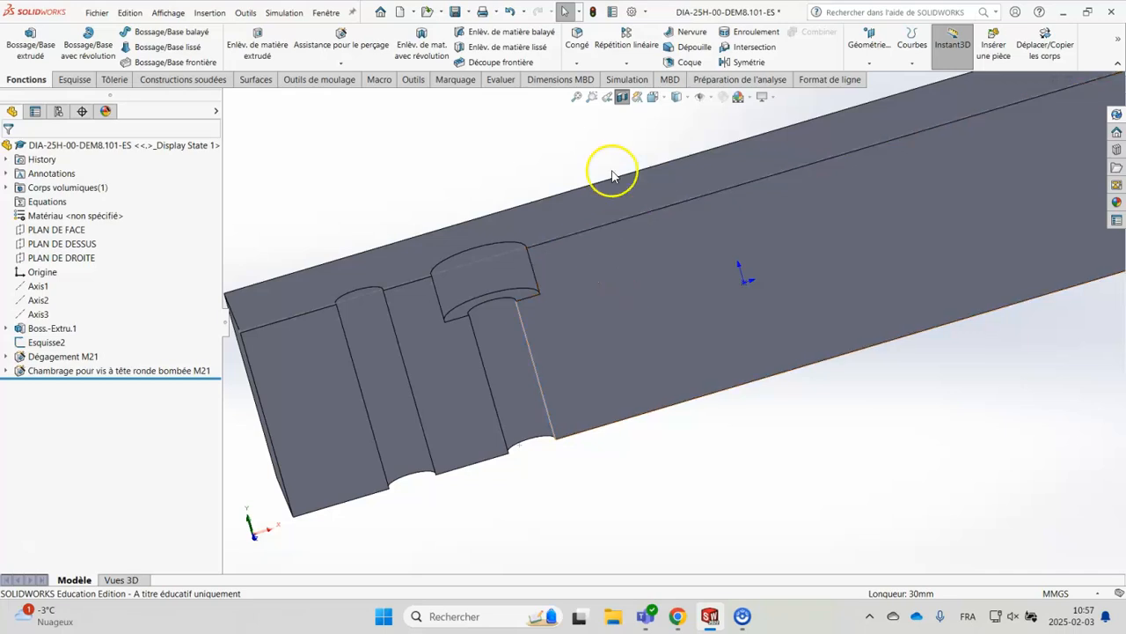
Turn off the section view to show the whole block with both holes
click(623, 97)
middle_drag(674, 397, 671, 460)
scroll(672, 460, up, 3)
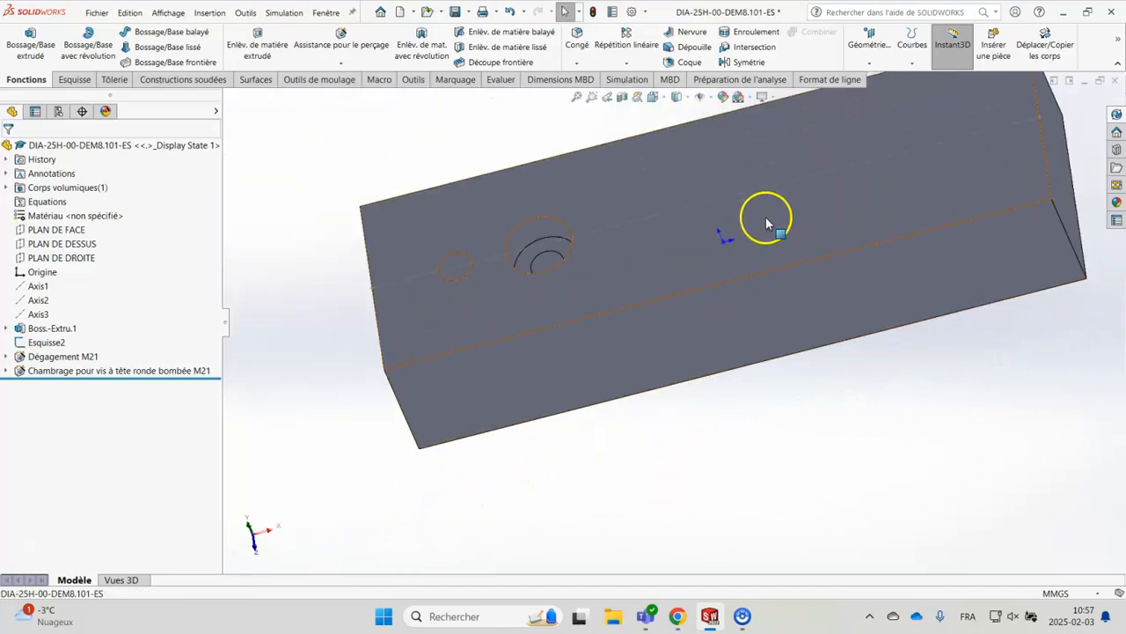
scroll(767, 211, down, 2)
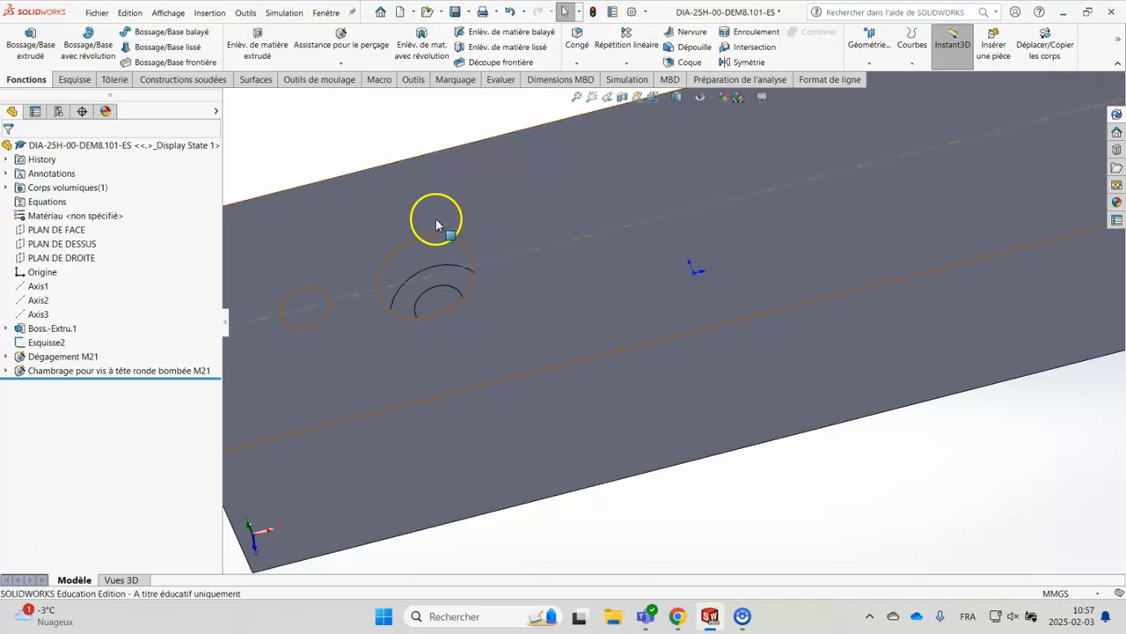
Edit the counterbored hole feature, turn off its custom sizing and set the screw size to M10
click(88, 373)
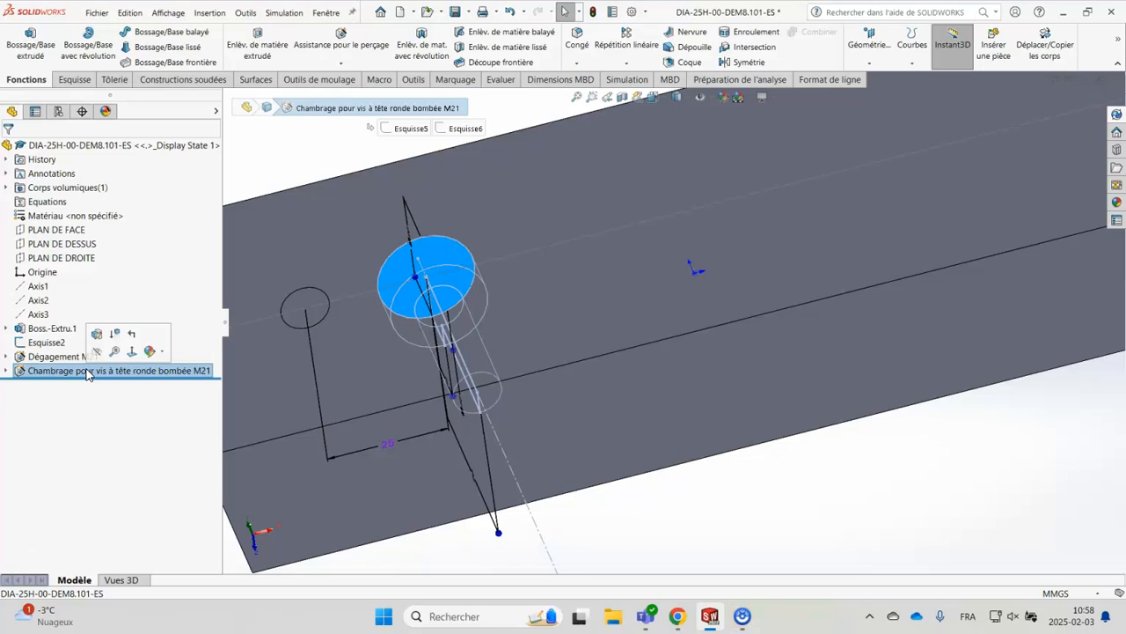
click(103, 339)
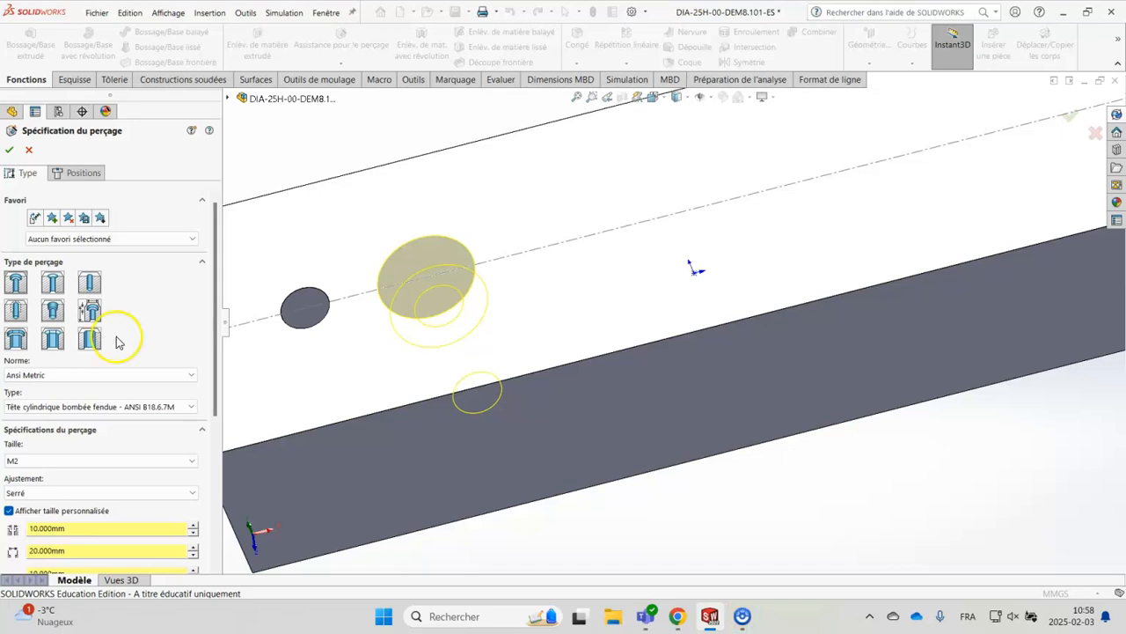
drag(216, 297, 209, 397)
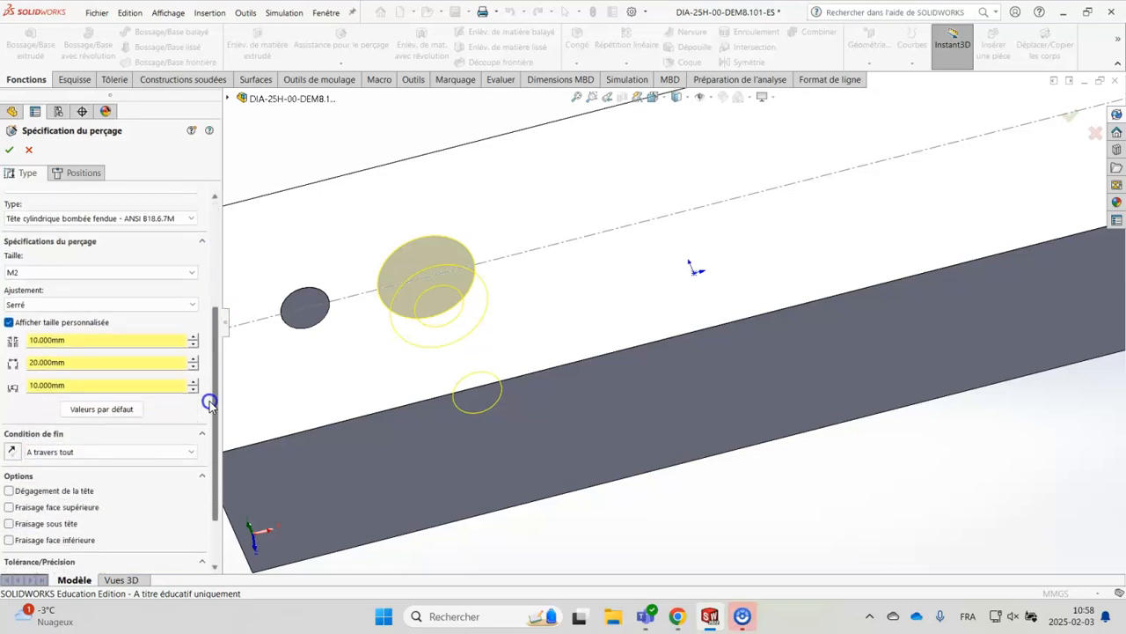
click(8, 323)
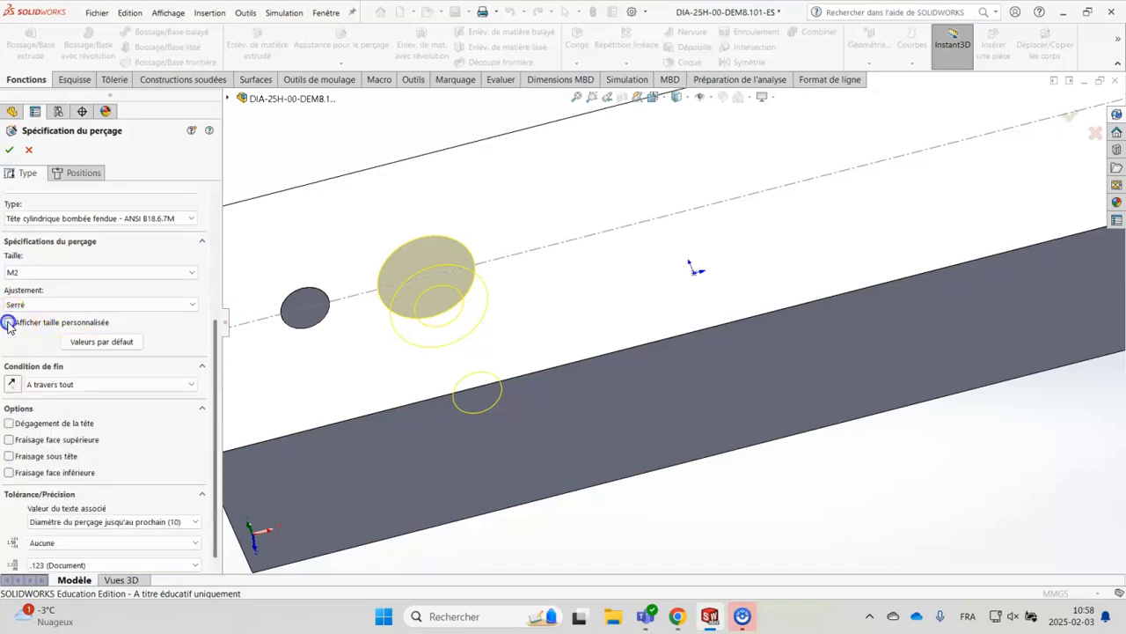
click(58, 274)
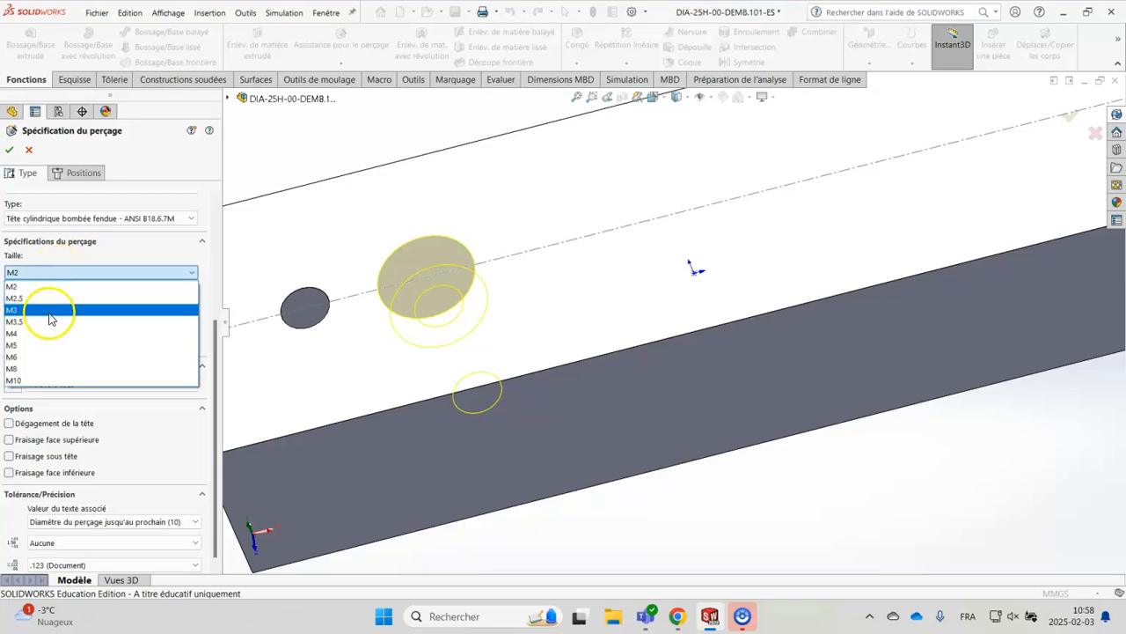
click(39, 380)
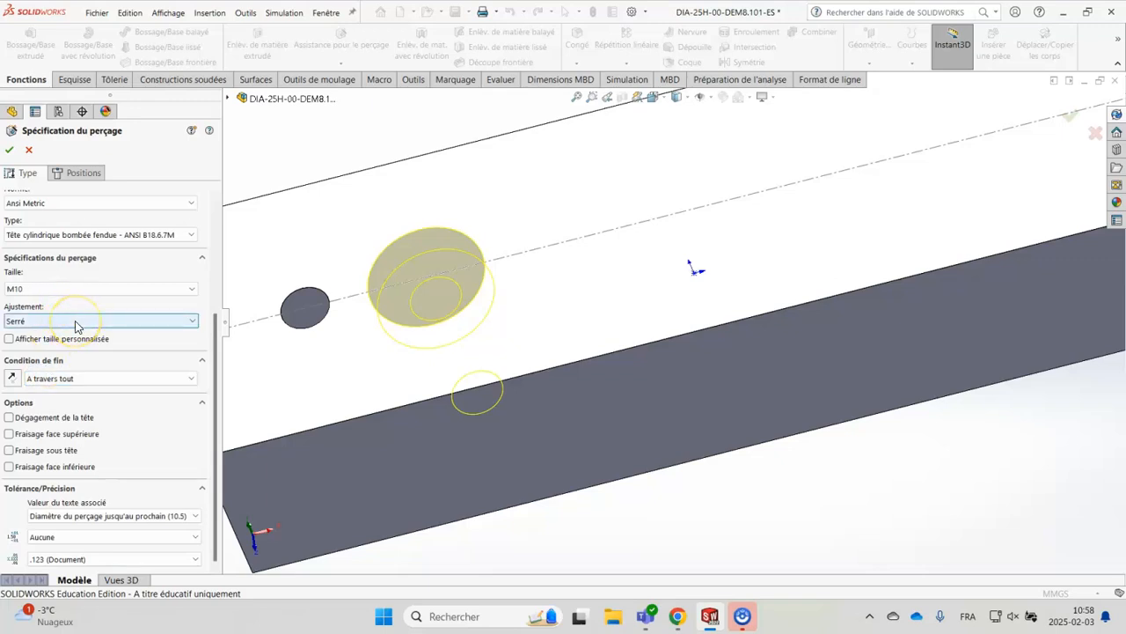
Set the counterbore's screw type to Vis à tête cylindrique à 6 pans creux (CHC) with a Normal fit, and accept the edited hole
click(57, 236)
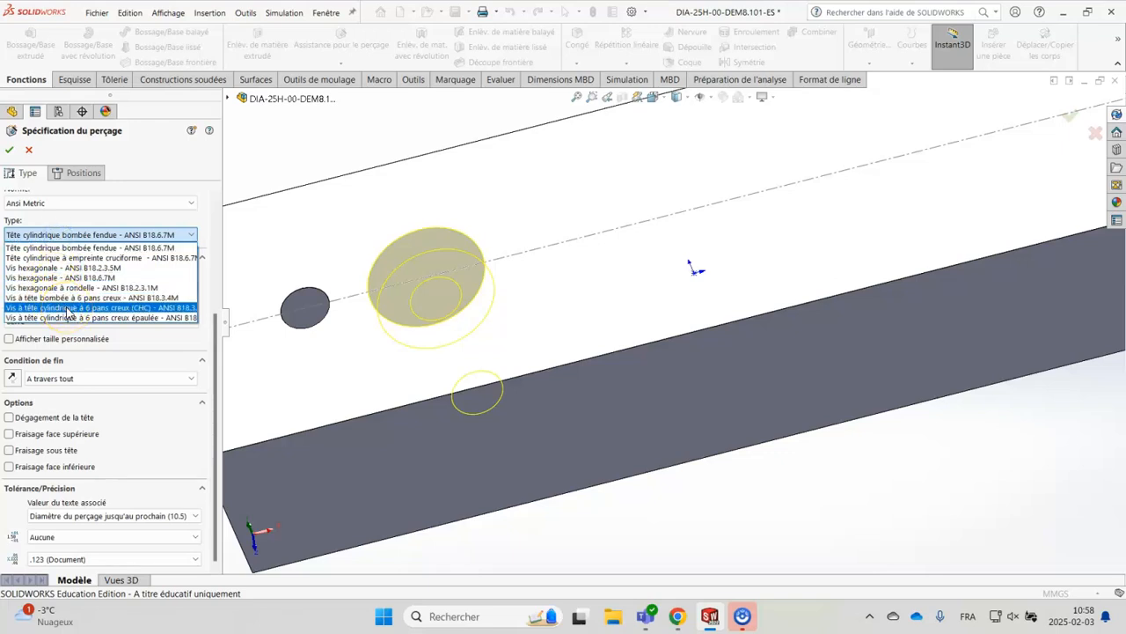
click(67, 308)
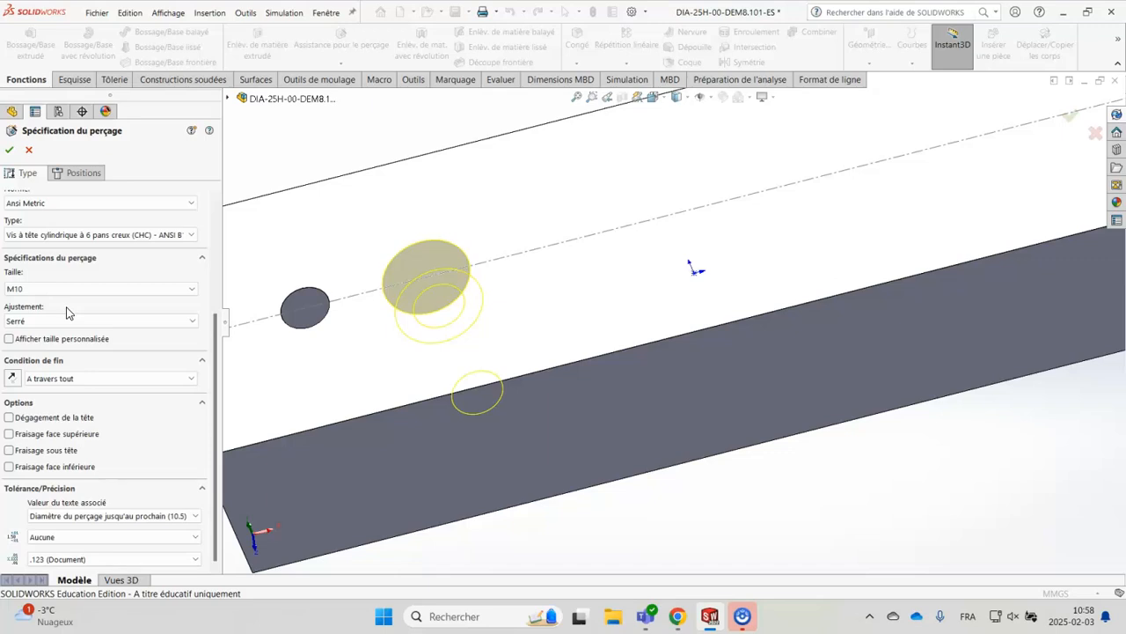
click(57, 321)
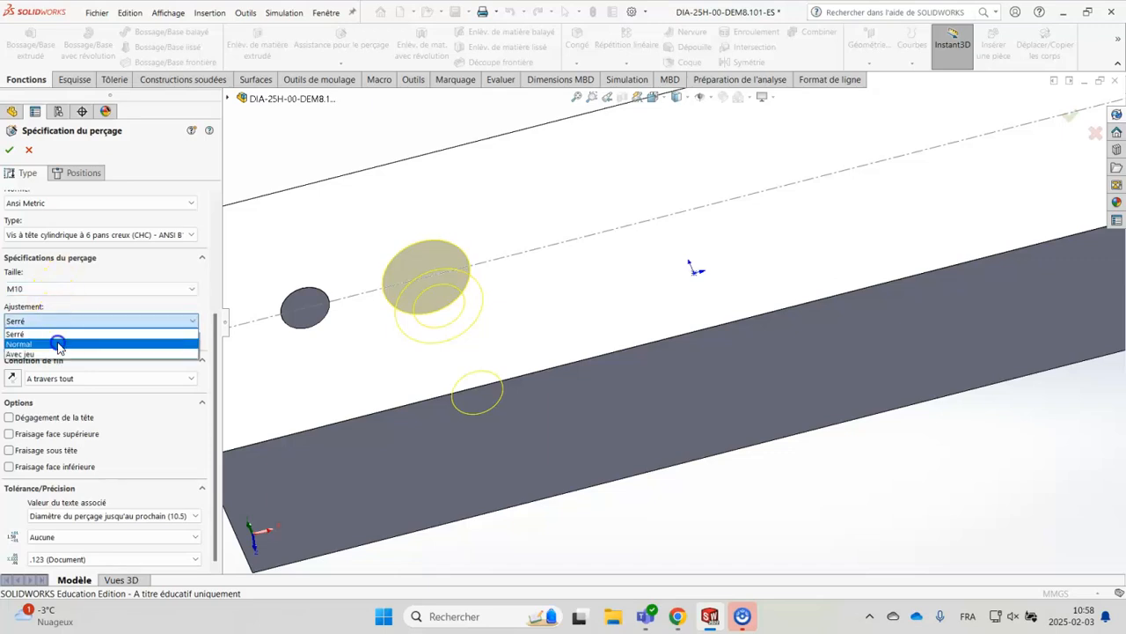
click(58, 344)
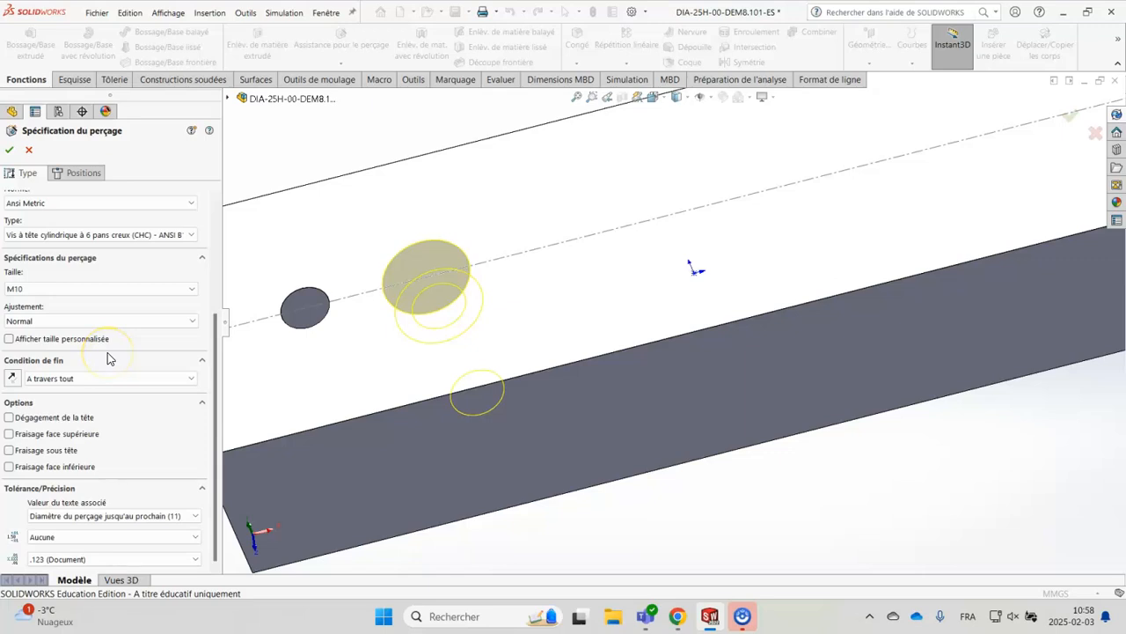
click(10, 150)
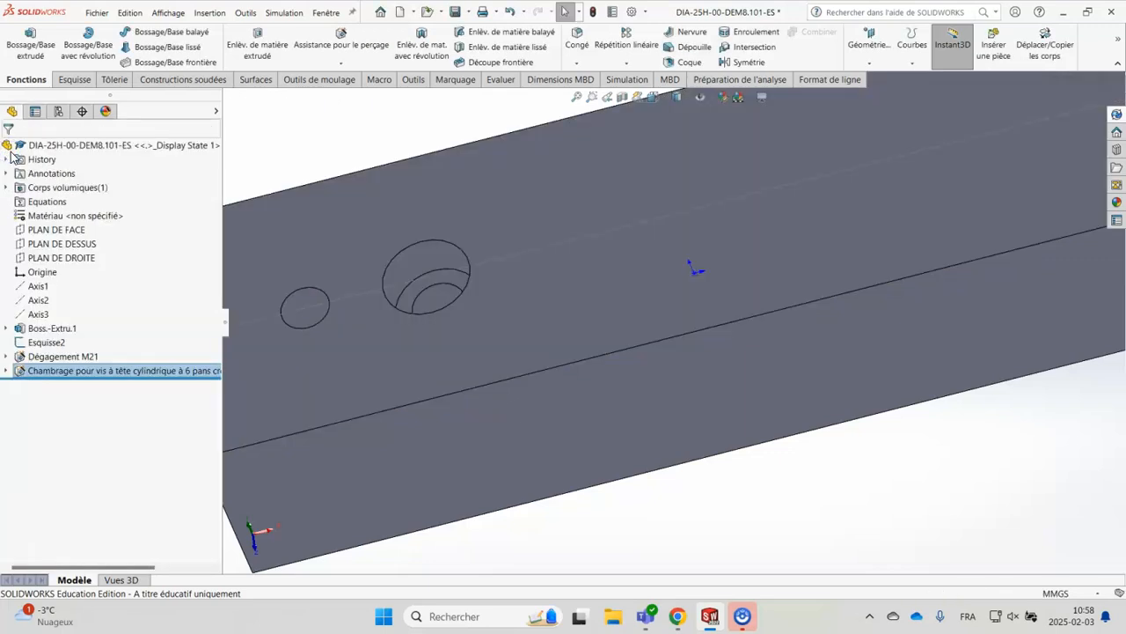
Check the diameters of the edited M10 hole's through bore and counterbore from their circular edges
middle_drag(621, 528, 563, 357)
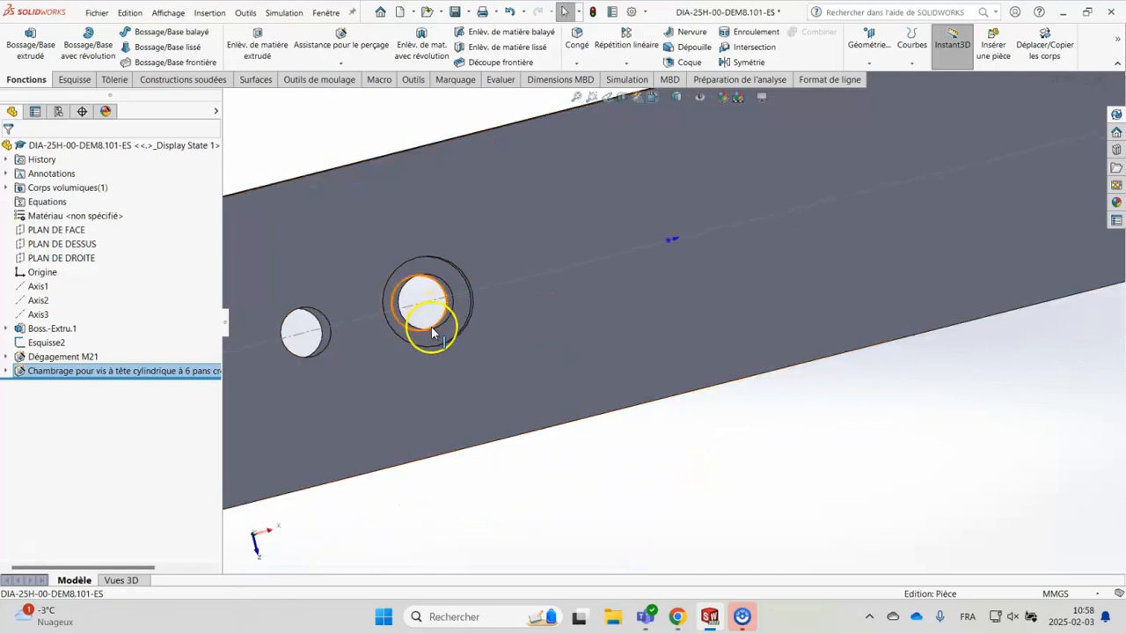
scroll(427, 325, down, 6)
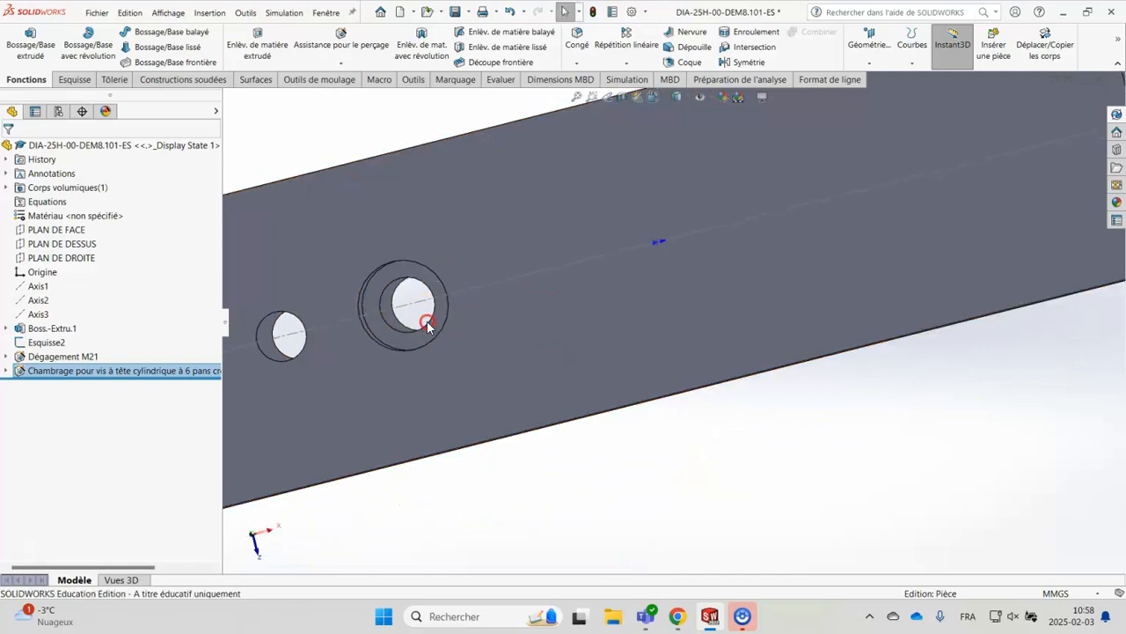
click(446, 314)
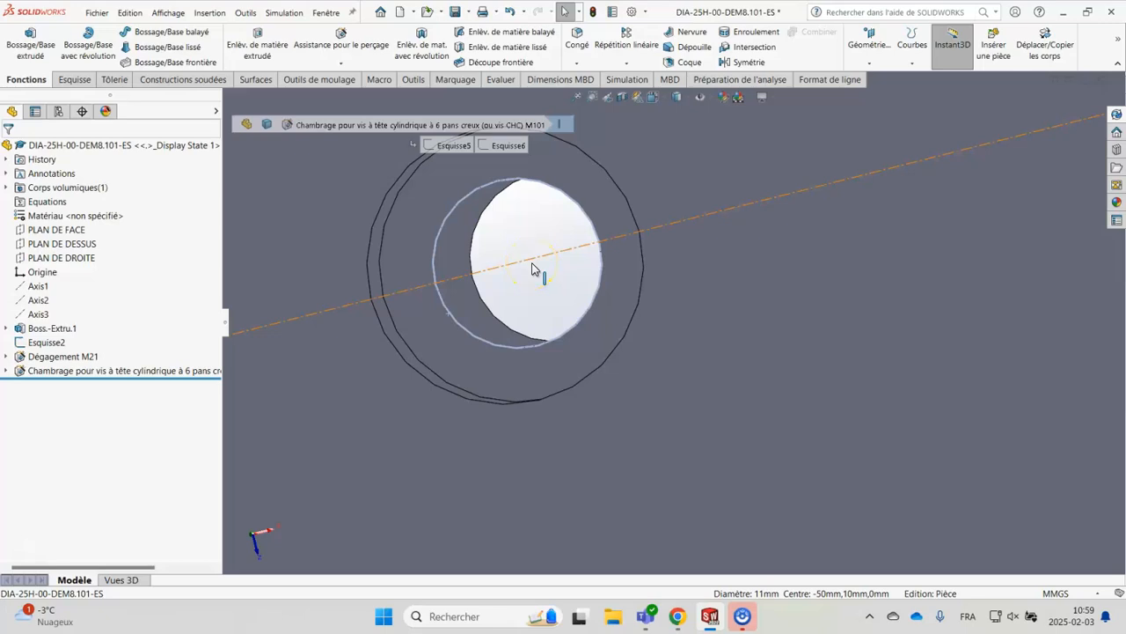
click(393, 349)
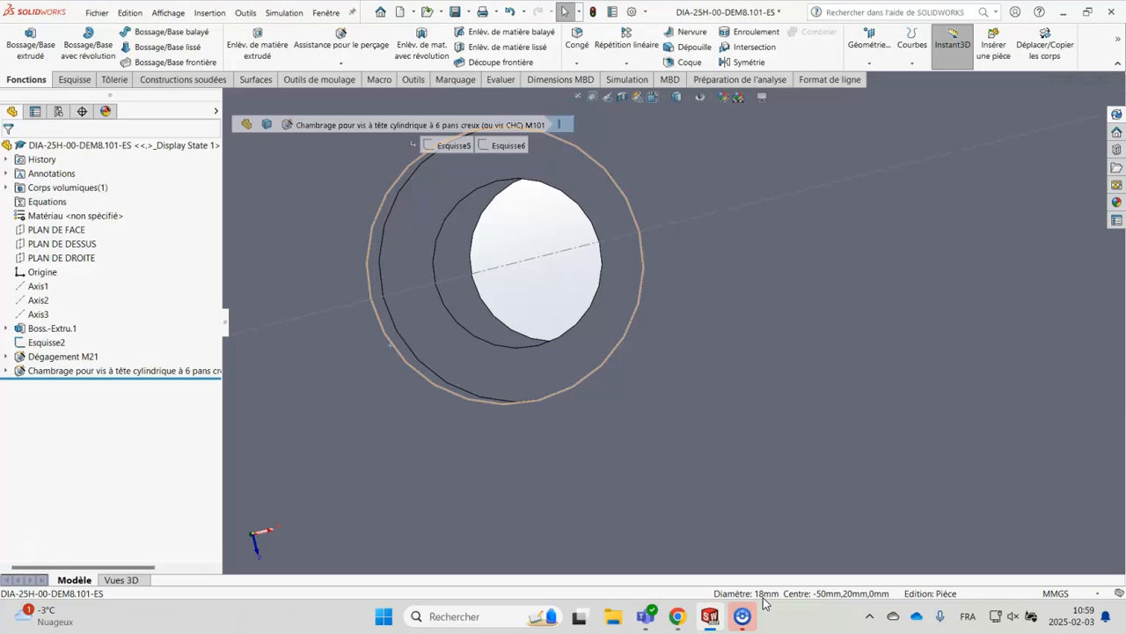
scroll(711, 460, up, 5)
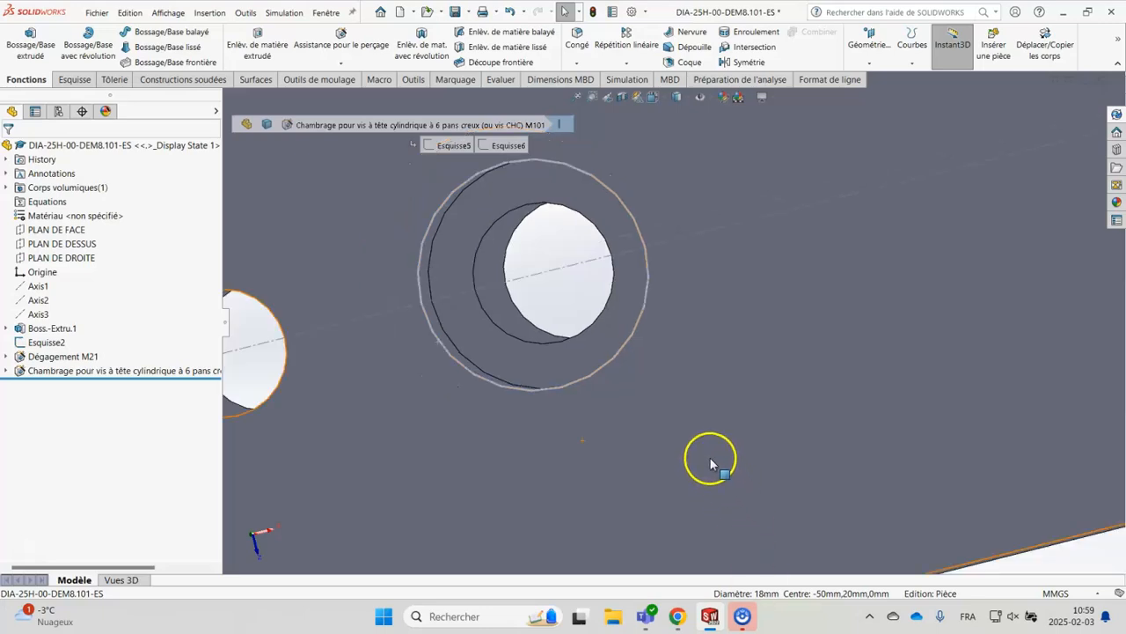
Section the block parallel to PLAN DE FACE with a 1 mm offset to show the edited M10 counterbored hole
middle_drag(685, 389, 681, 333)
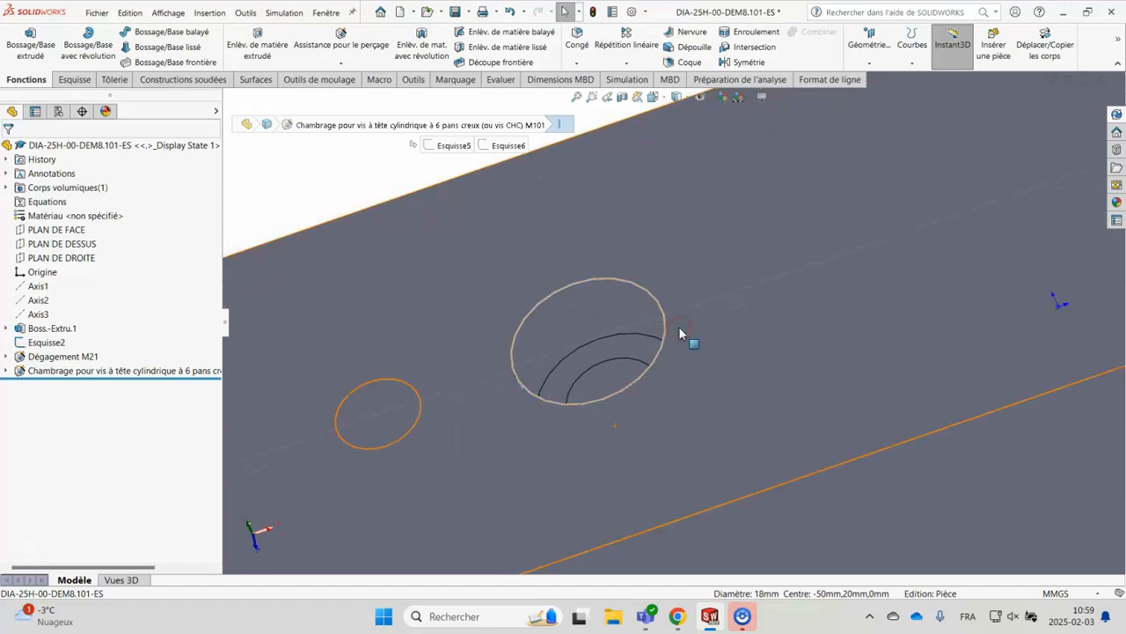
click(622, 99)
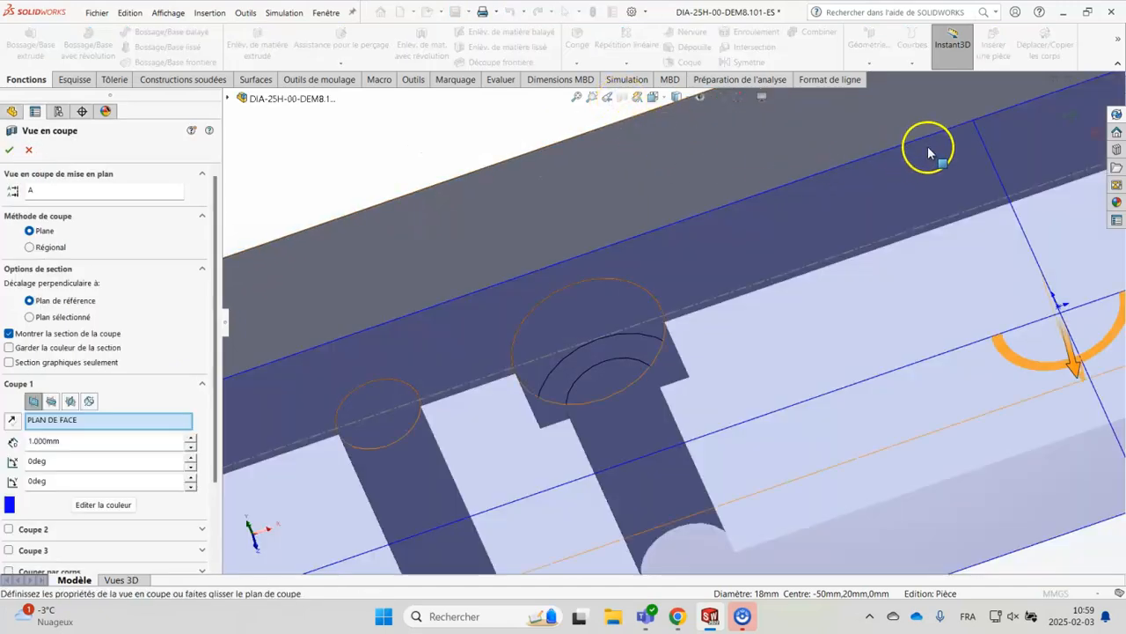
click(1068, 111)
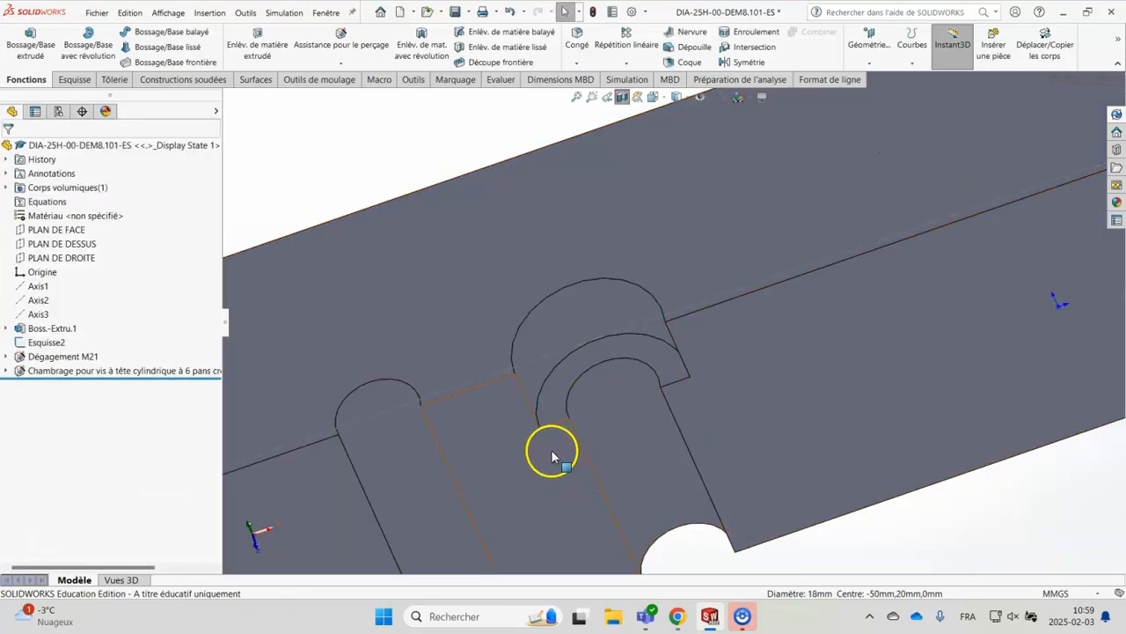
Check the counterbore's depth from its straight wall edge in the section view
scroll(537, 442, down, 3)
scroll(556, 302, down, 2)
click(553, 293)
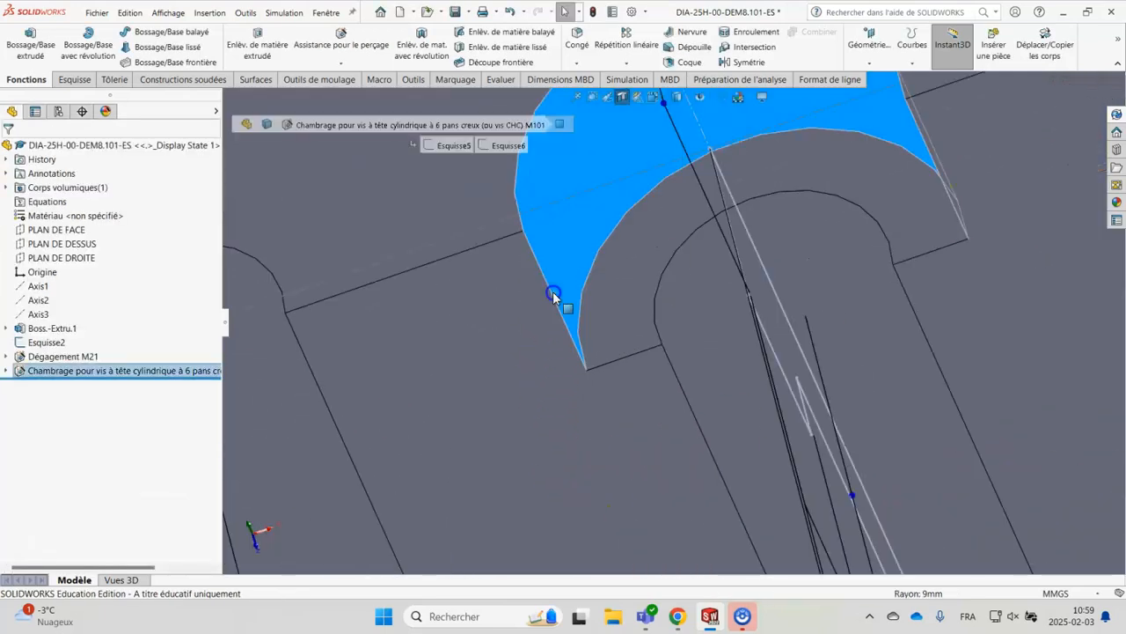
click(553, 299)
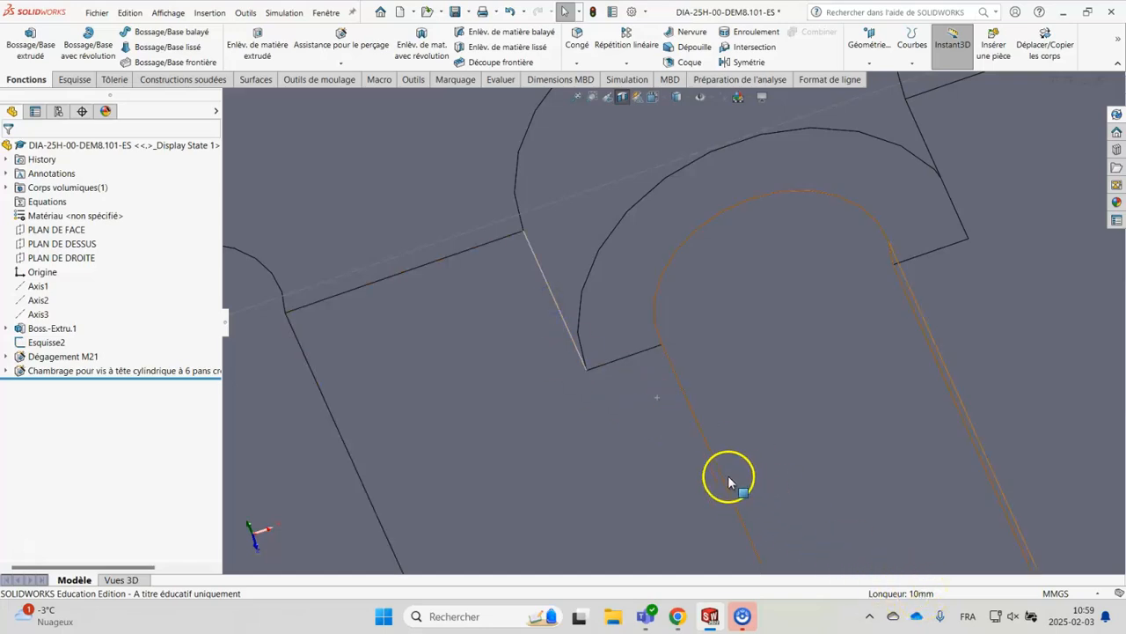
scroll(642, 225, up, 3)
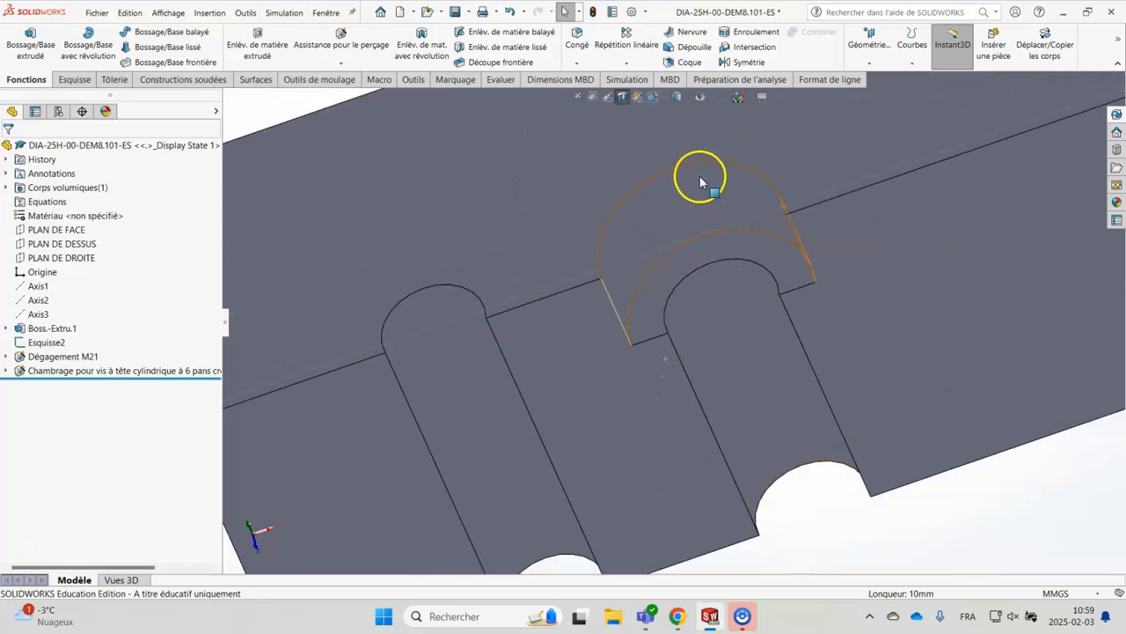
scroll(689, 164, down, 1)
scroll(688, 163, up, 2)
middle_drag(766, 414, 717, 242)
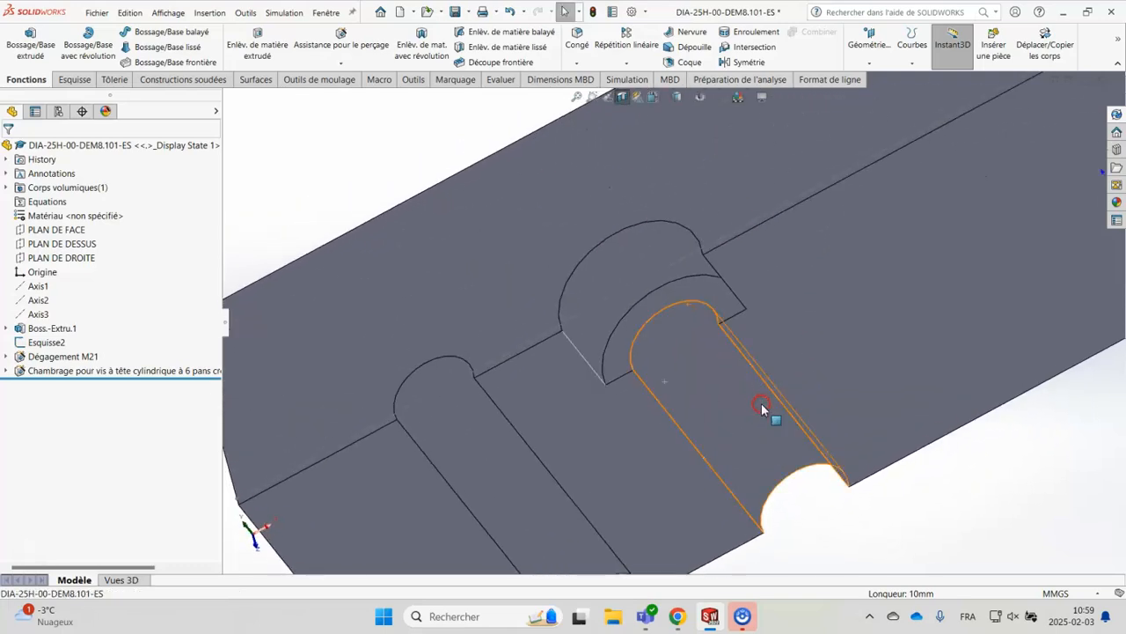
Turn off the section view and show the whole block from above with both holes
click(623, 98)
scroll(674, 442, up, 3)
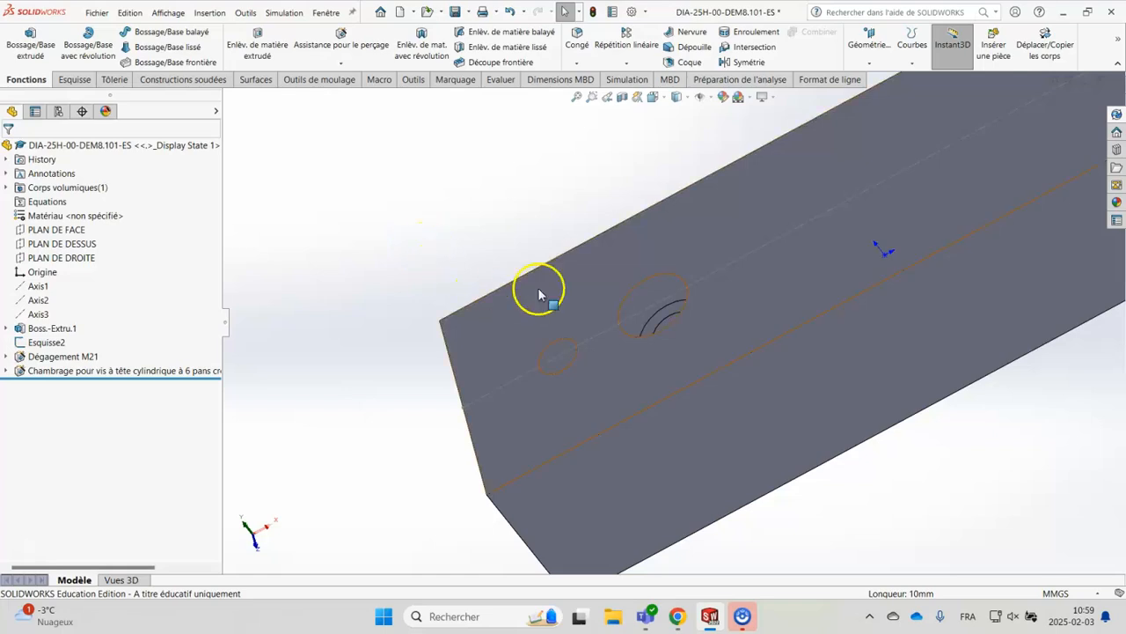
middle_drag(587, 201, 722, 322)
scroll(722, 322, up, 2)
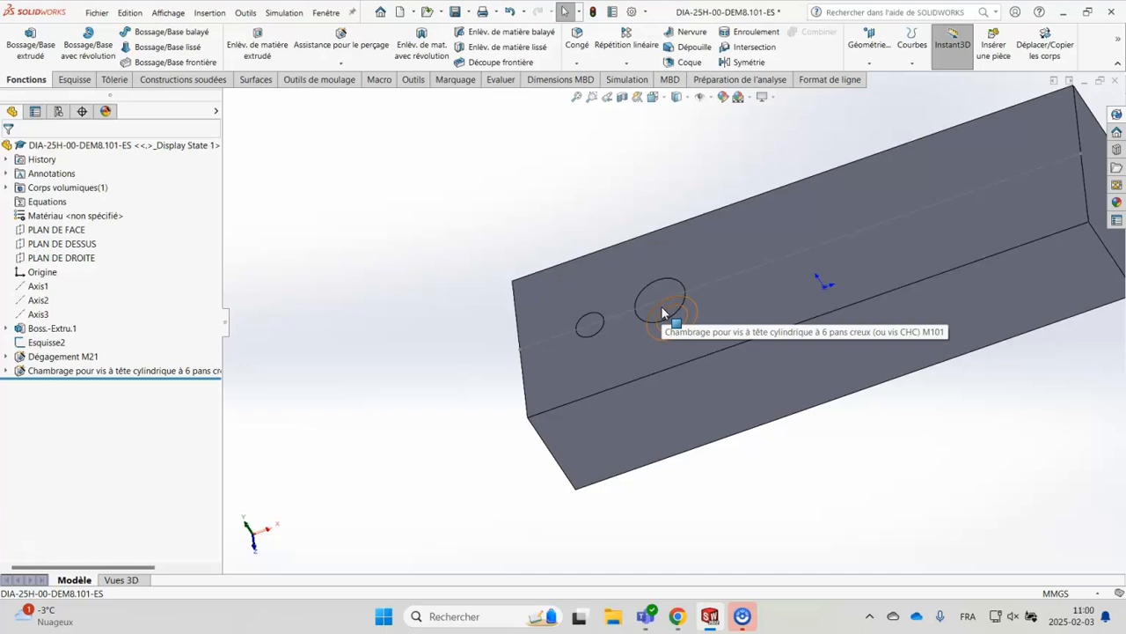
click(458, 256)
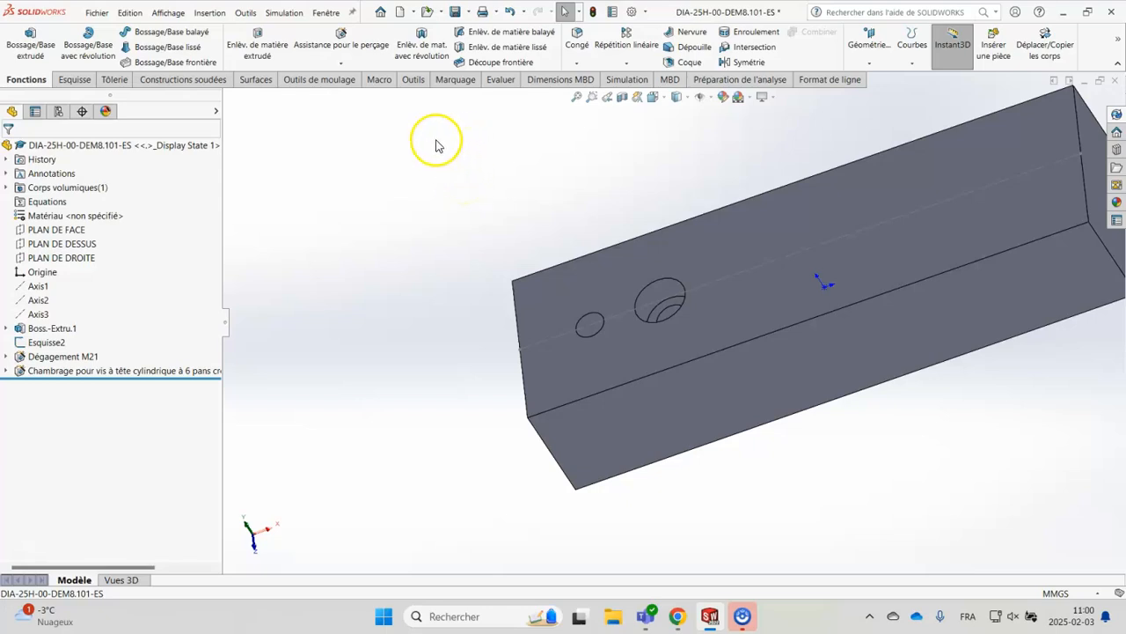
Start a new Hole Wizard countersink for an Ansi Metric Vis à tête fraisée - ANSI B18.6.7M, size M10, Normal fit, through all
click(351, 48)
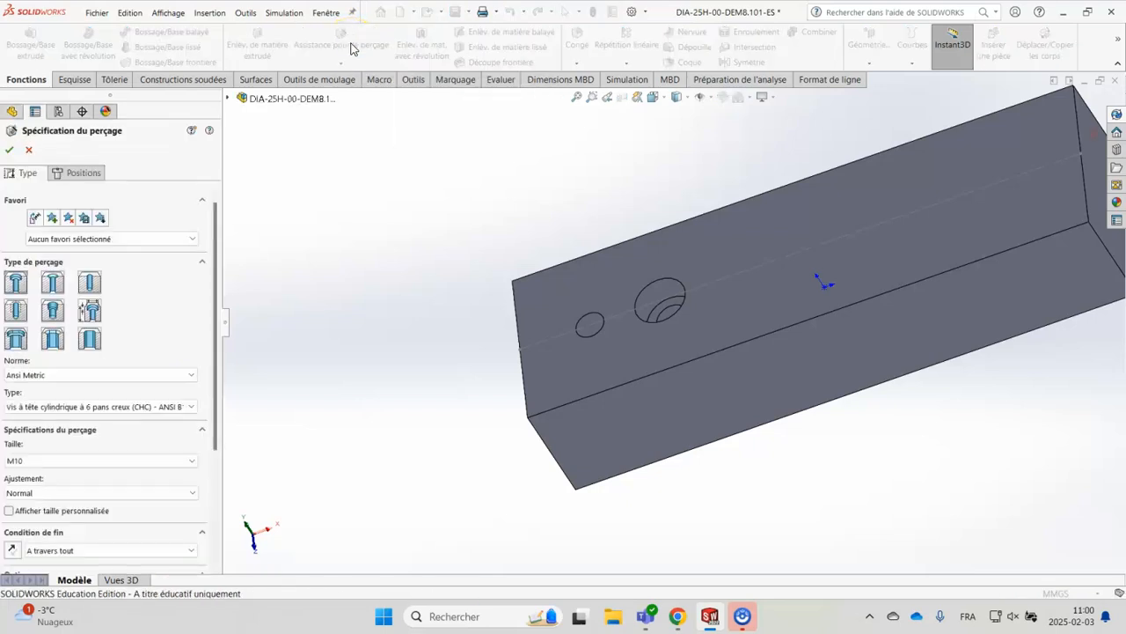
click(54, 283)
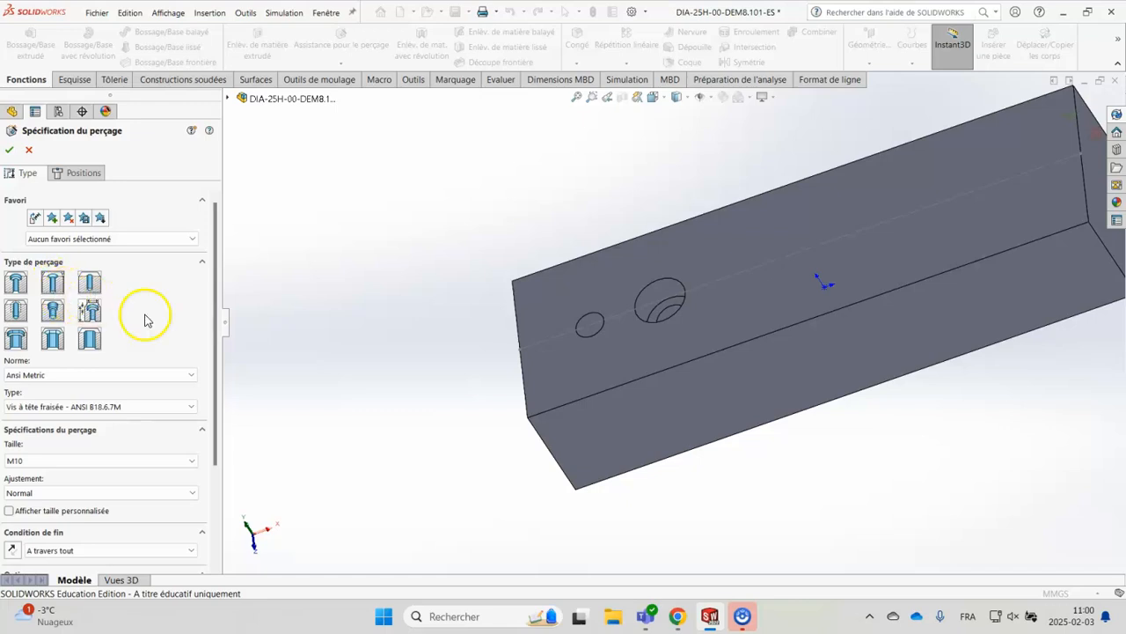
click(191, 410)
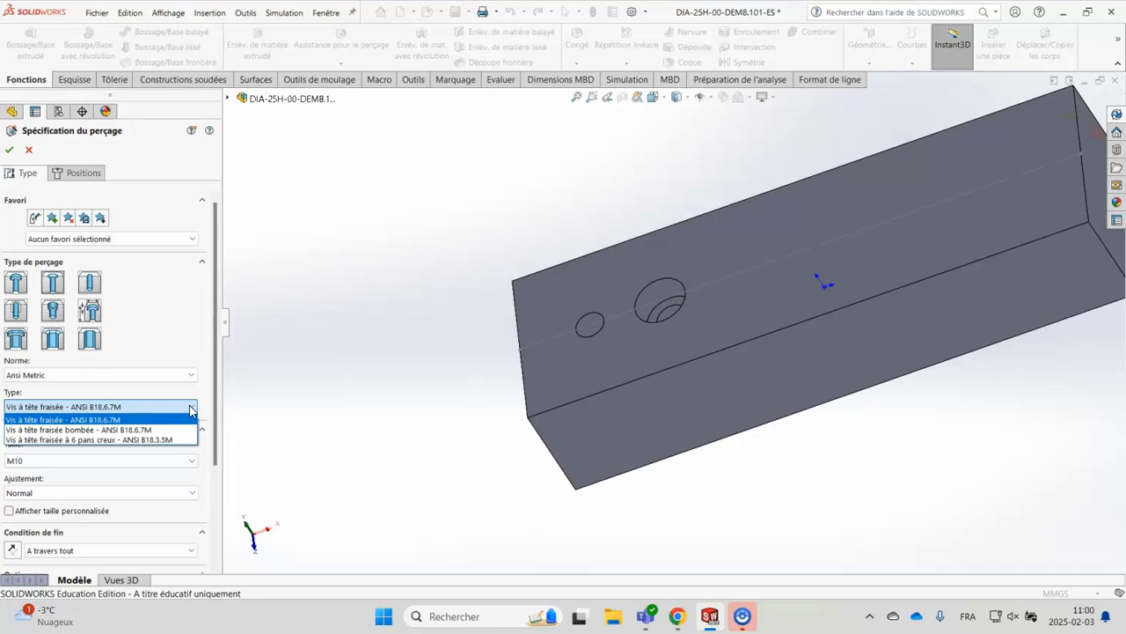
click(188, 408)
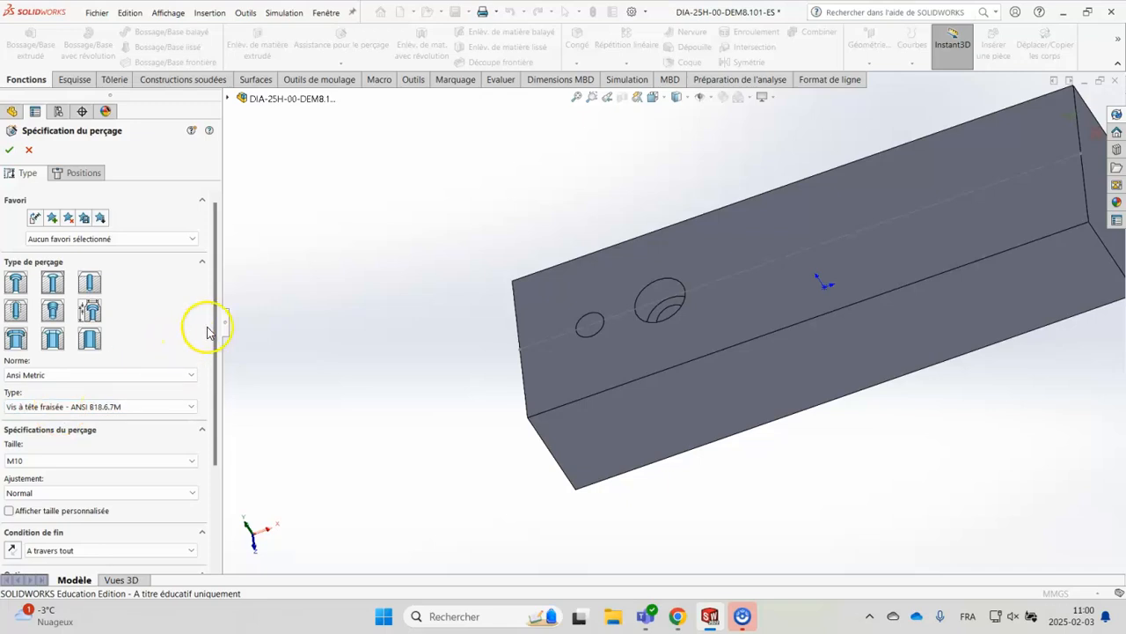
drag(217, 326, 204, 430)
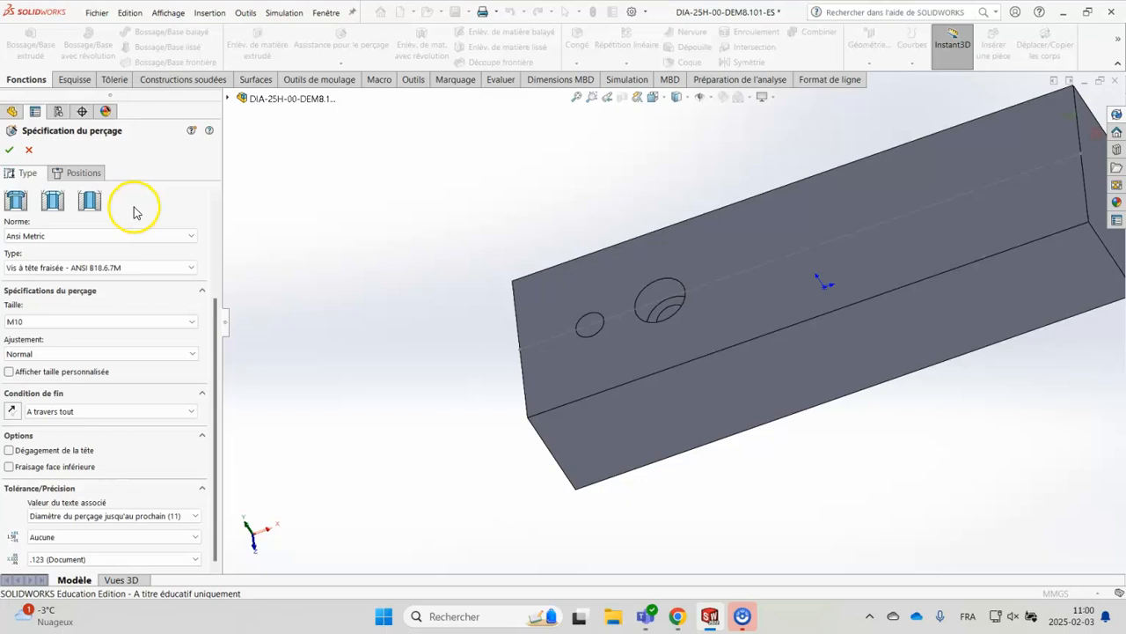
Place the countersunk hole on the block's drilled face, on the centreline between the counterbored hole and the origin
click(88, 173)
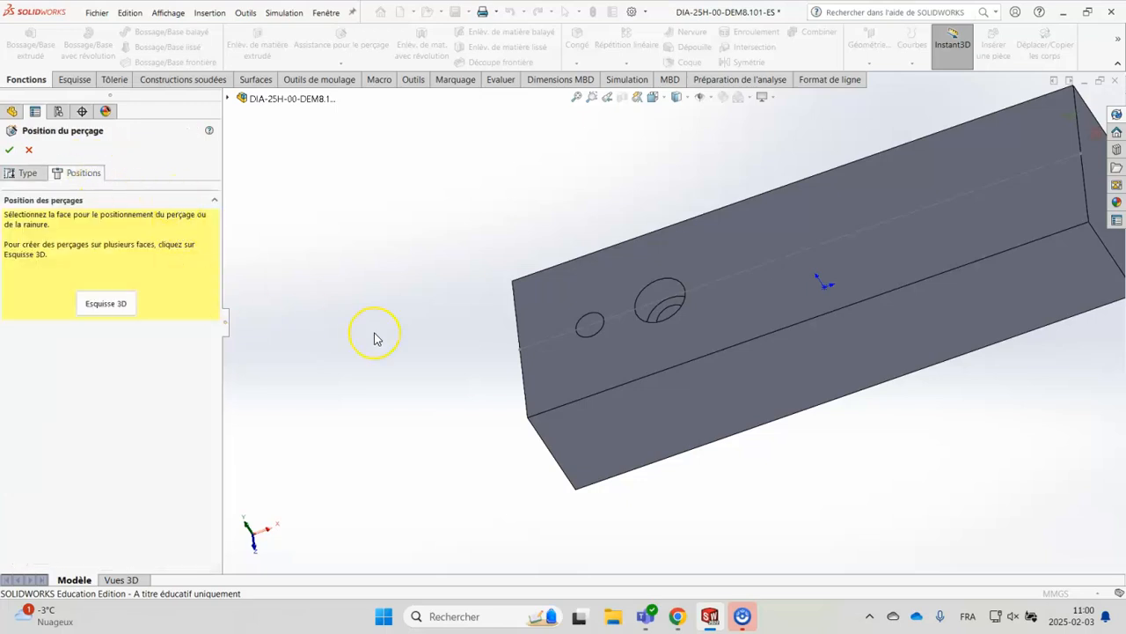
click(616, 297)
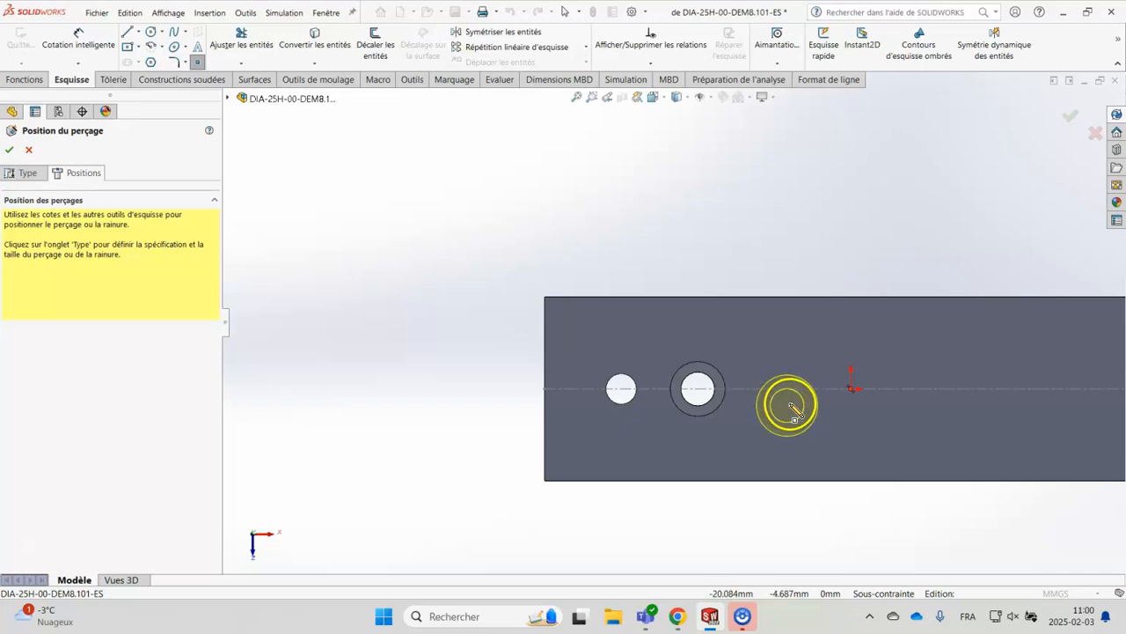
click(791, 390)
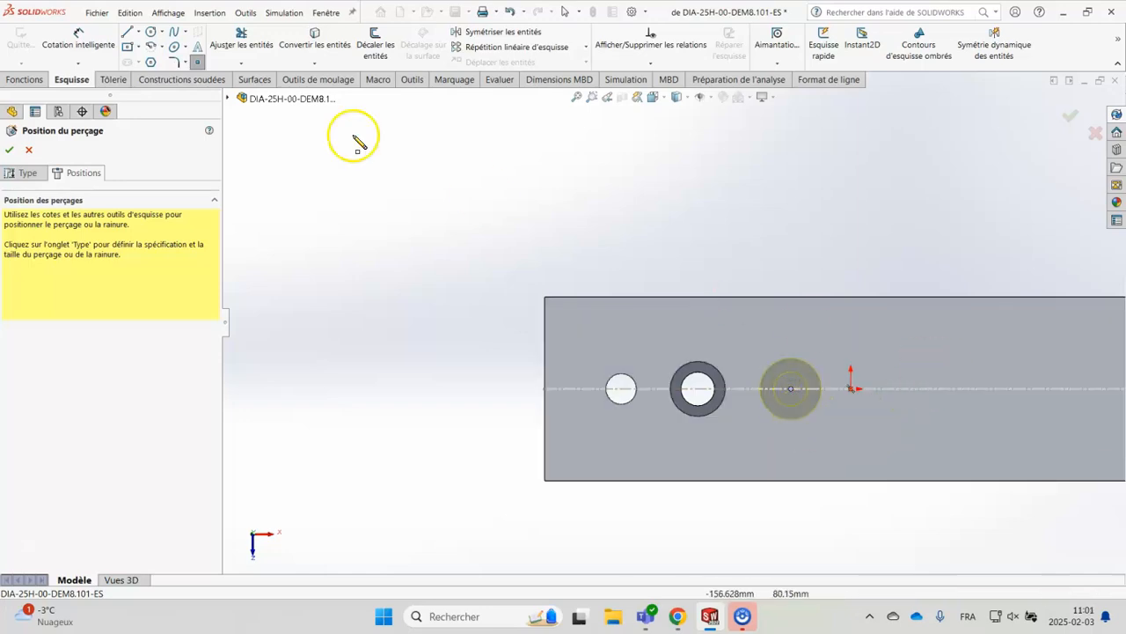
Dimension the countersunk hole's centre 25 mm from the counterbored hole's centre and accept the hole
click(74, 35)
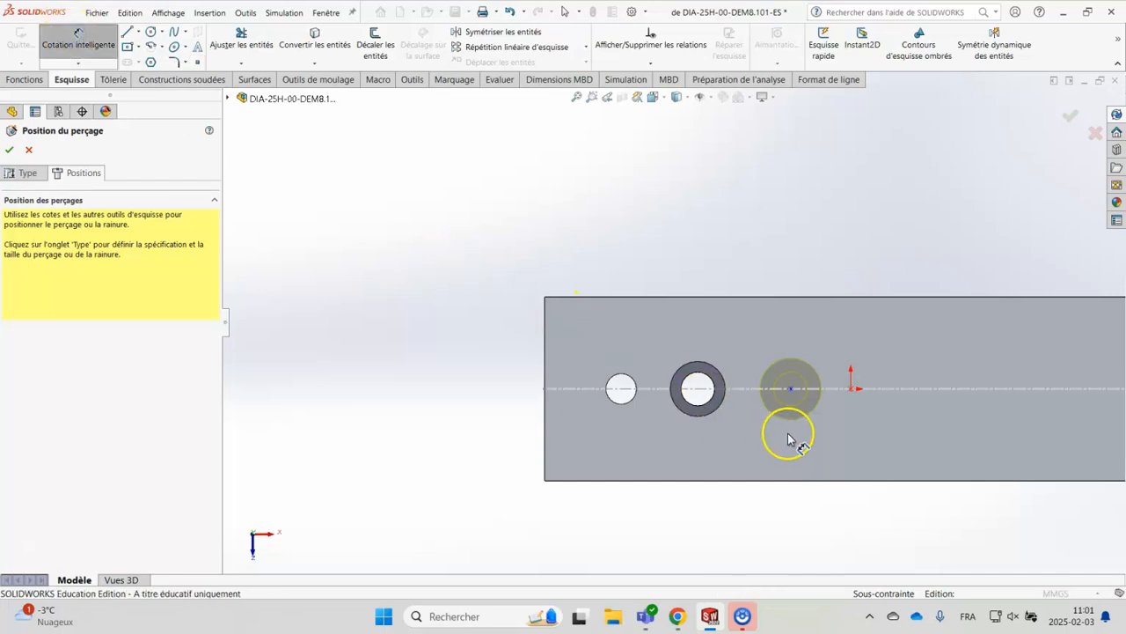
scroll(792, 440, down, 5)
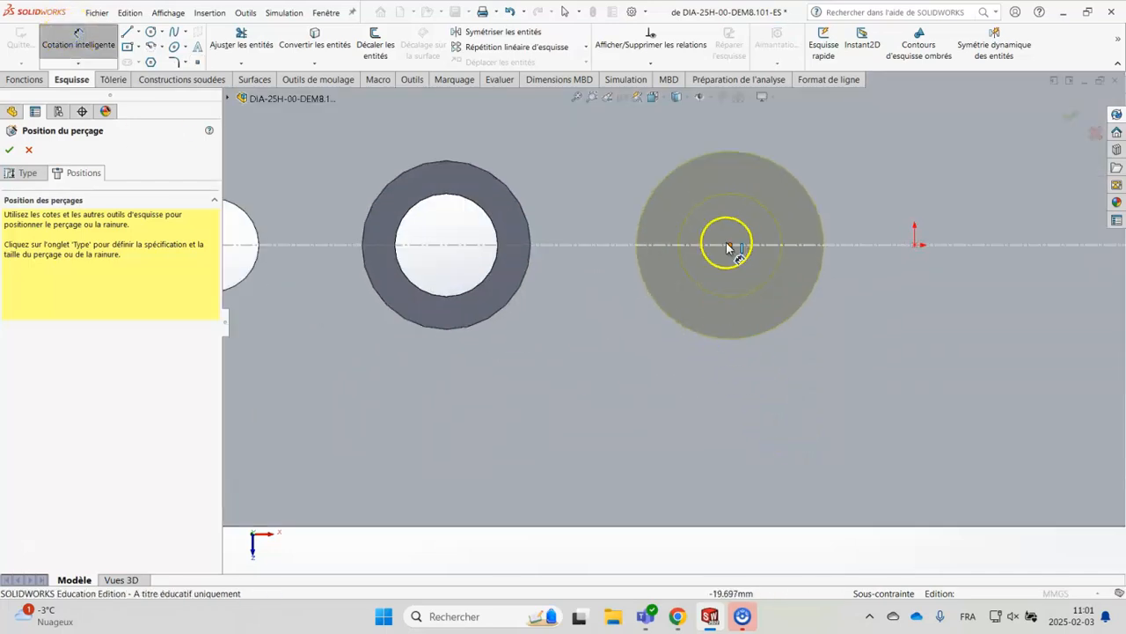
click(730, 247)
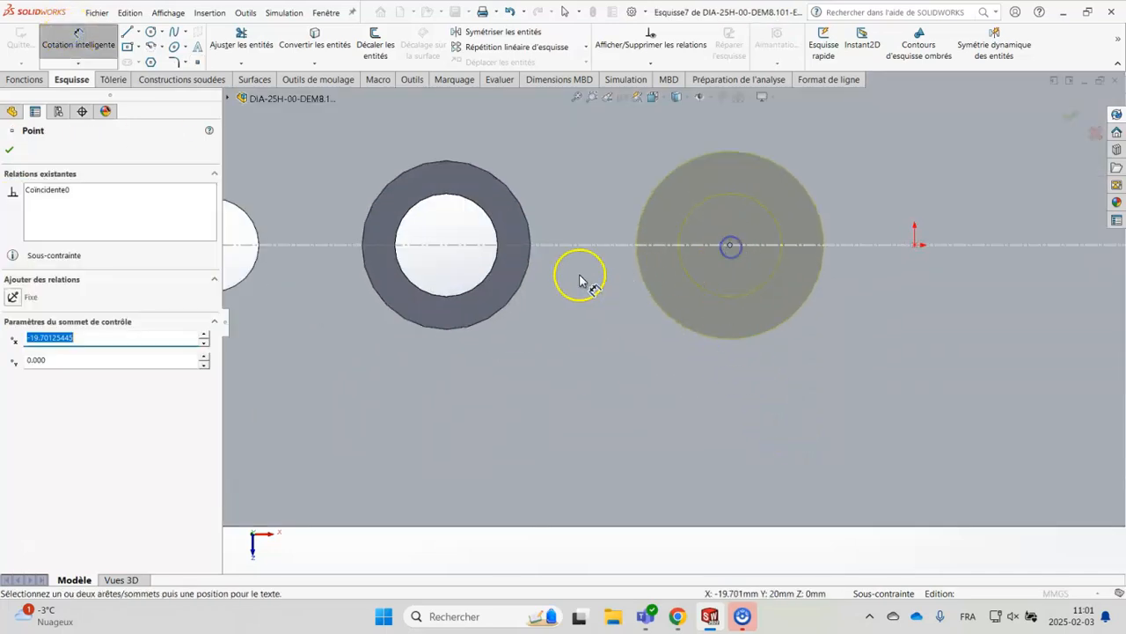
click(517, 296)
scroll(572, 488, up, 3)
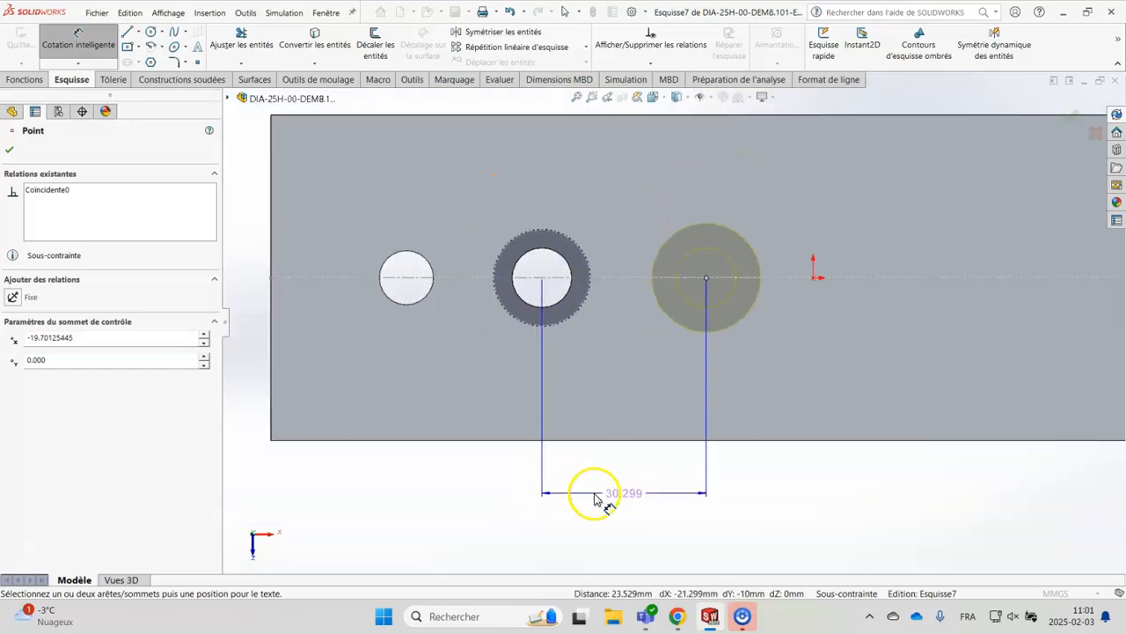
click(595, 494)
text(25)
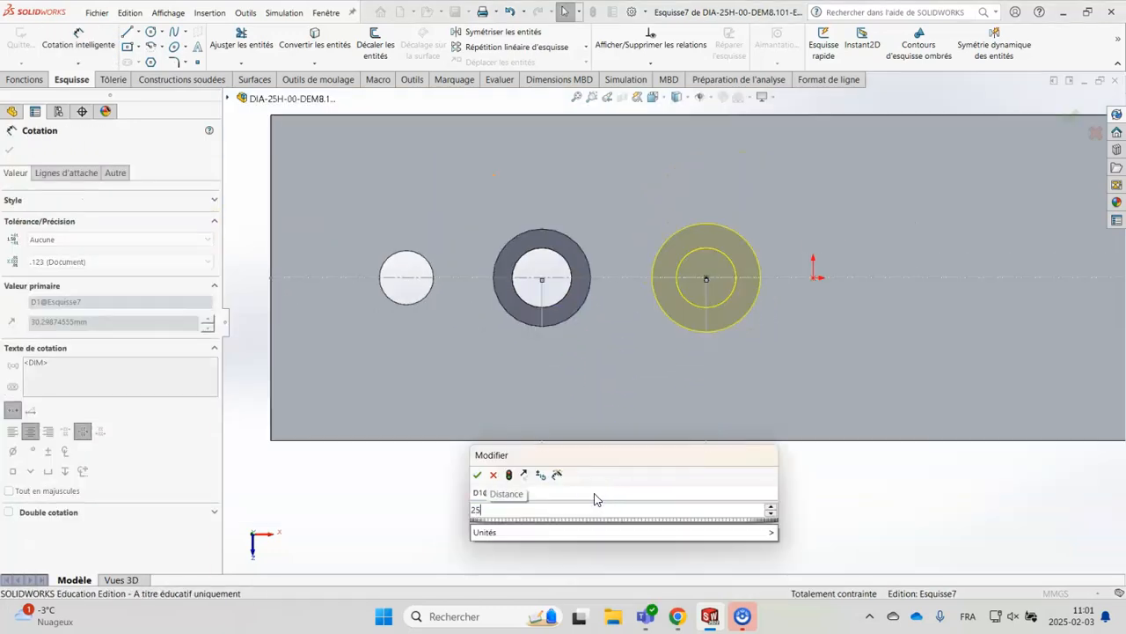
key(Return)
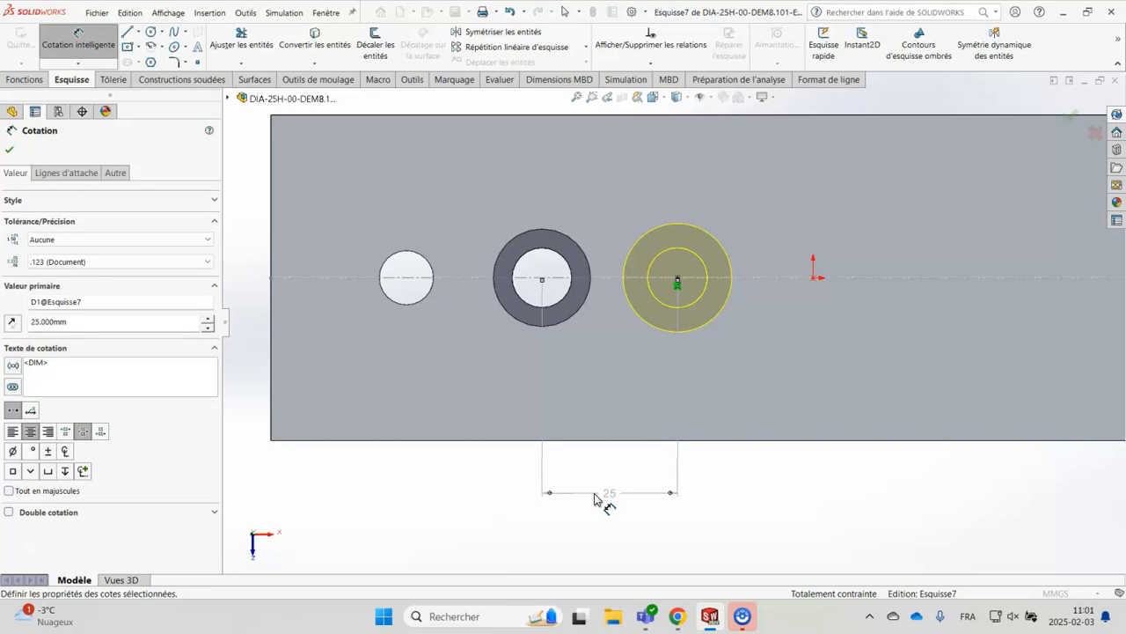
click(1068, 120)
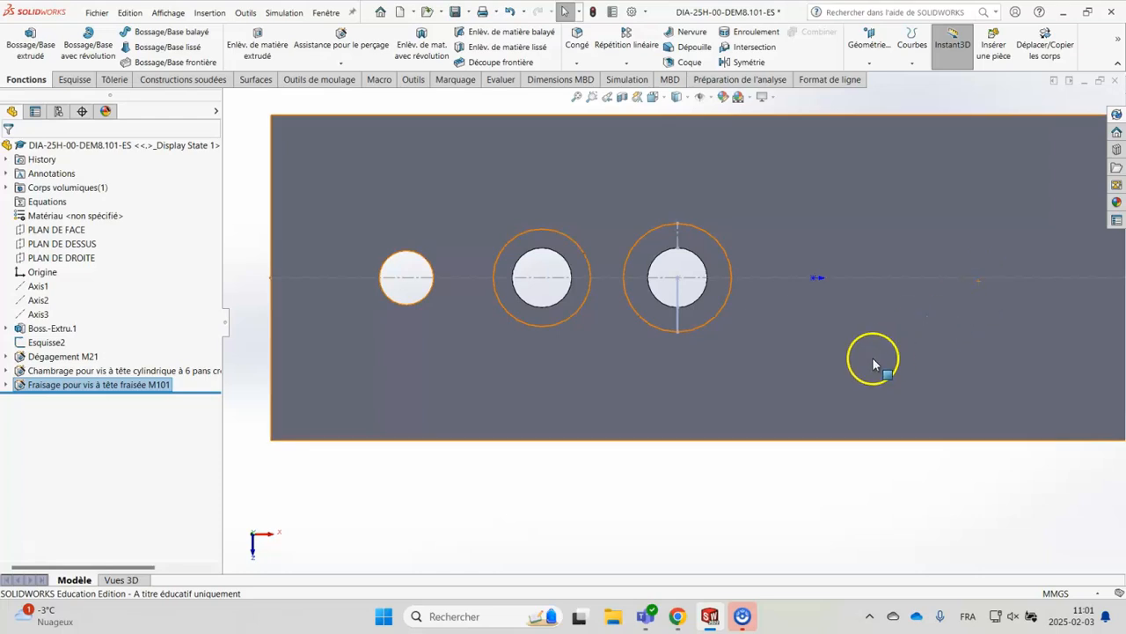
Examine the new countersunk hole beside the through hole and the counterbored hole from oblique angles
mouse_move(847, 455)
middle_down()
mouse_move(811, 294)
mouse_move(833, 286)
mouse_move(872, 373)
mouse_move(912, 367)
mouse_move(855, 405)
mouse_move(851, 445)
mouse_move(878, 455)
mouse_move(837, 448)
mouse_move(810, 390)
middle_up()
scroll(641, 372, down, 6)
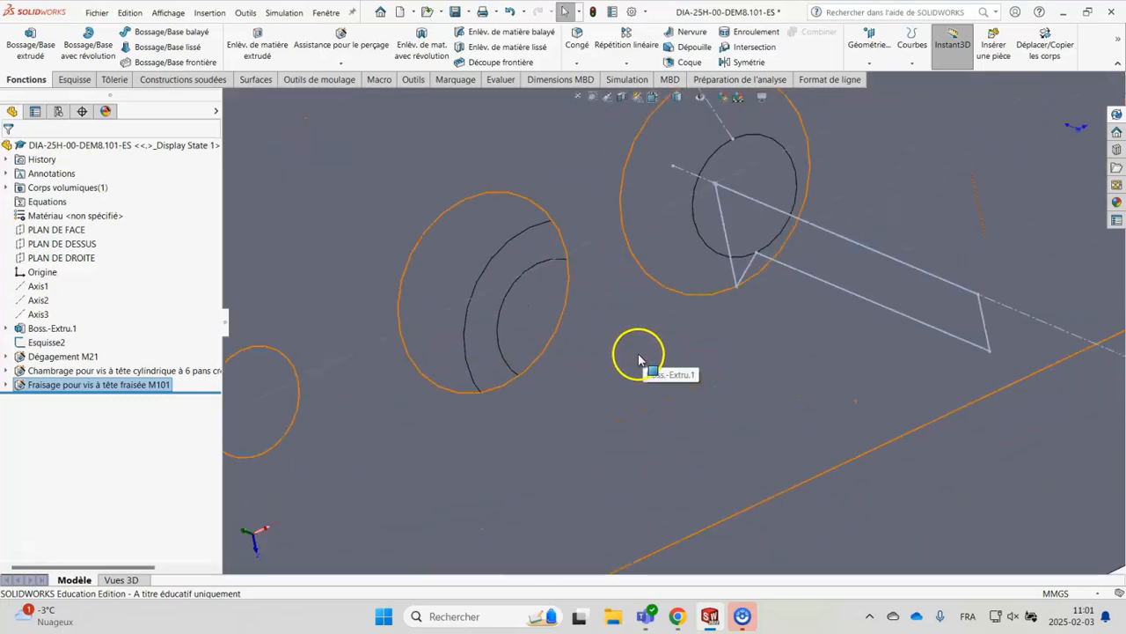
scroll(732, 454, up, 5)
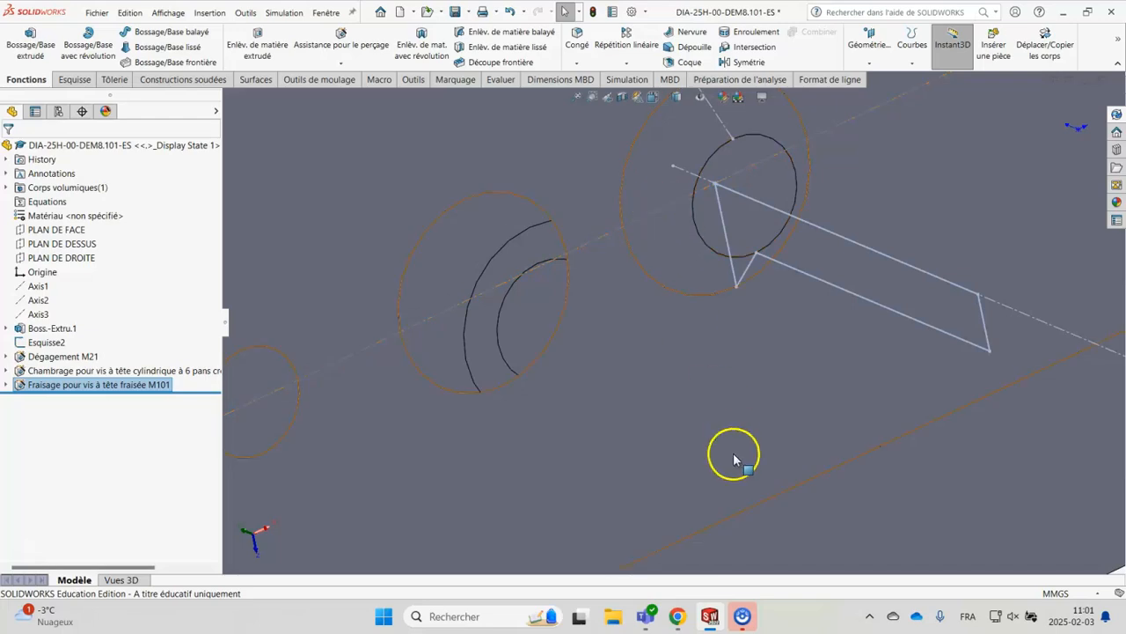
middle_drag(868, 490, 911, 483)
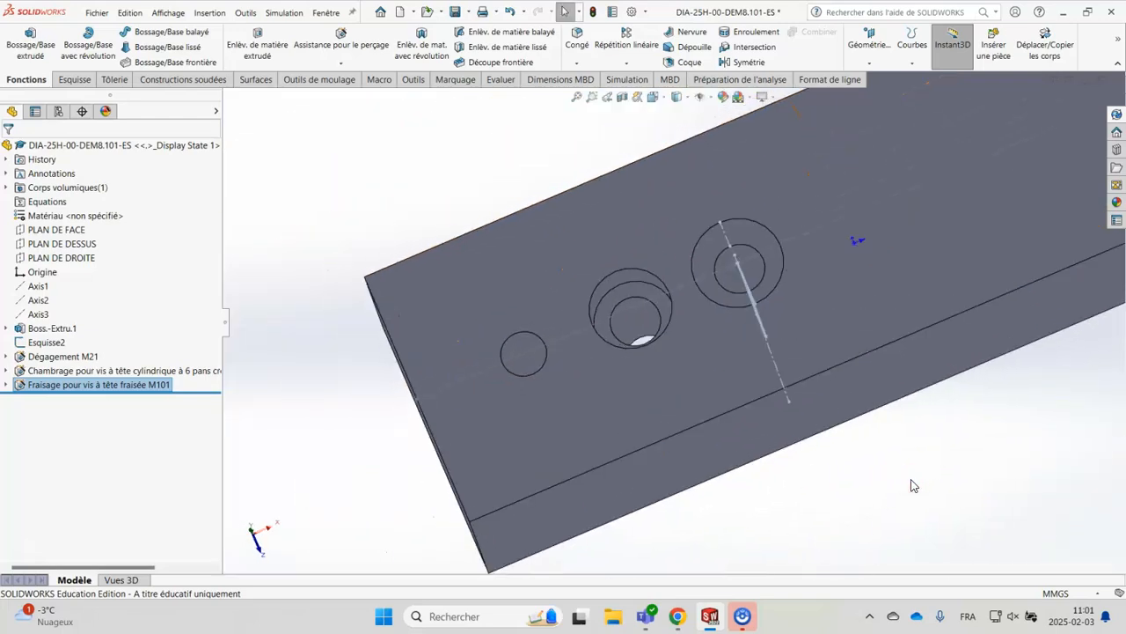
click(897, 476)
scroll(945, 473, down, 1)
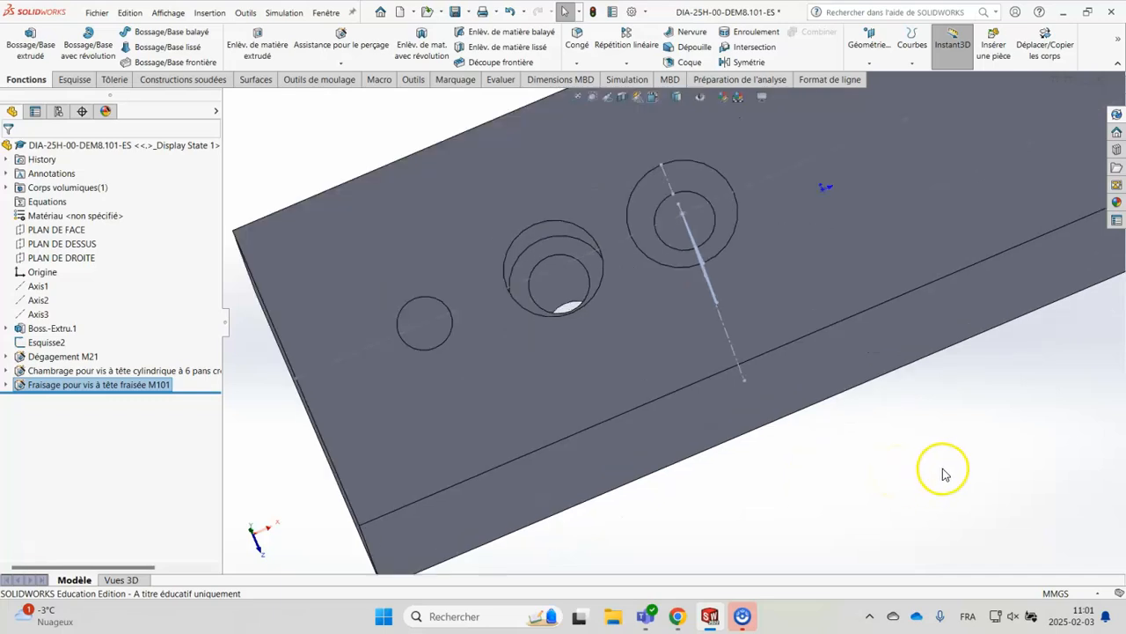
scroll(945, 473, up, 1)
scroll(939, 425, up, 1)
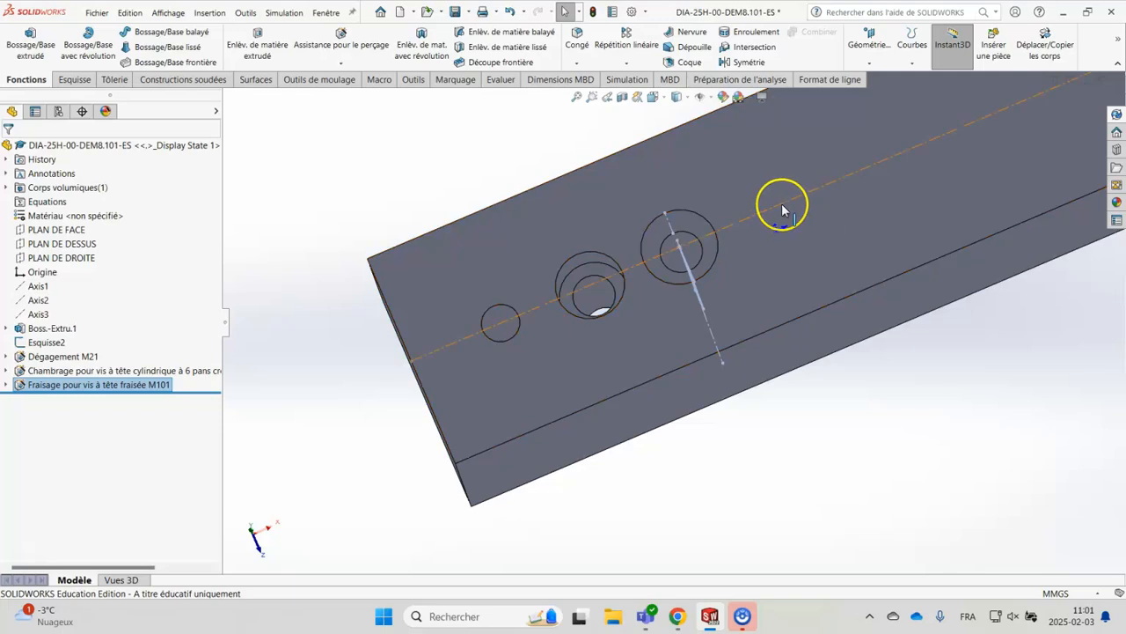
click(785, 204)
Start a new Hole Wizard tapped hole with the Ansi Metric standard and the type Trous taraudés
click(343, 46)
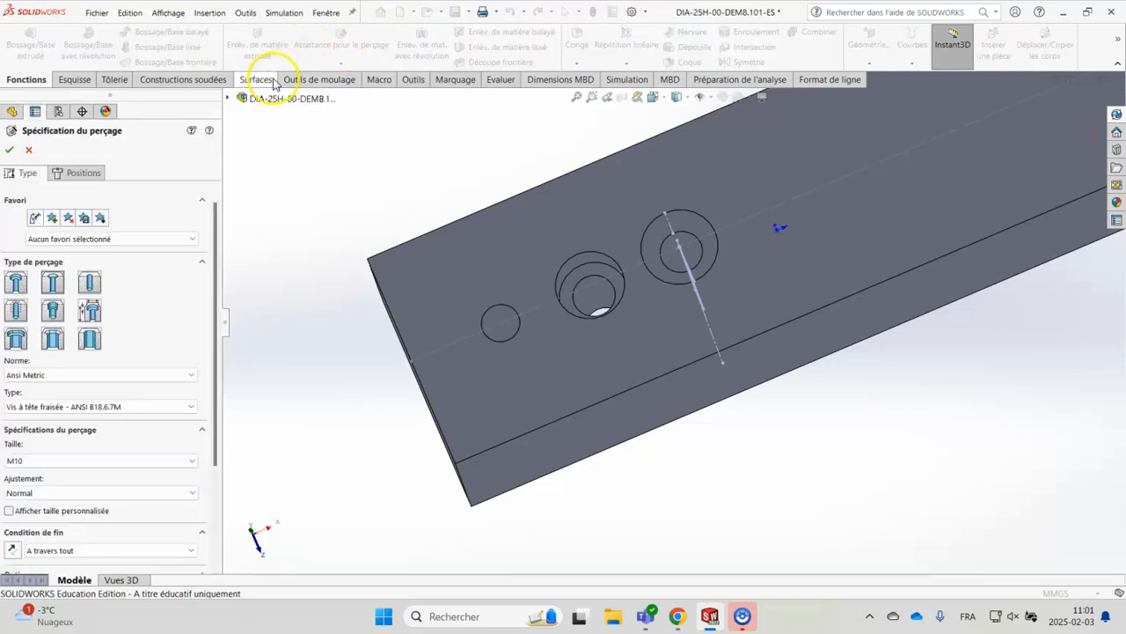
click(18, 315)
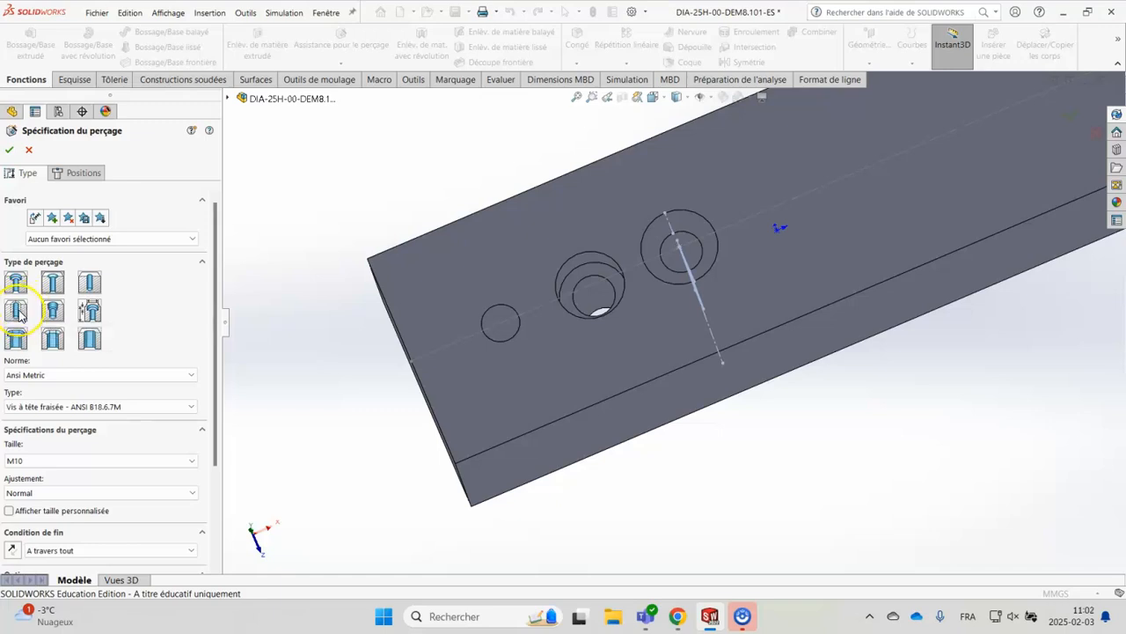
click(19, 313)
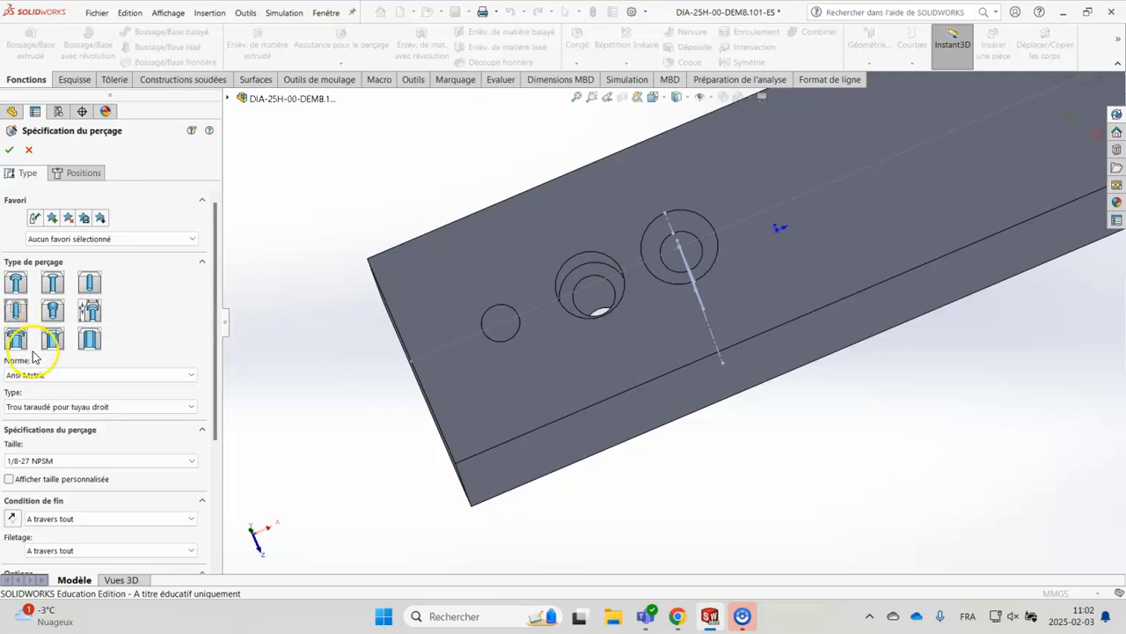
click(40, 377)
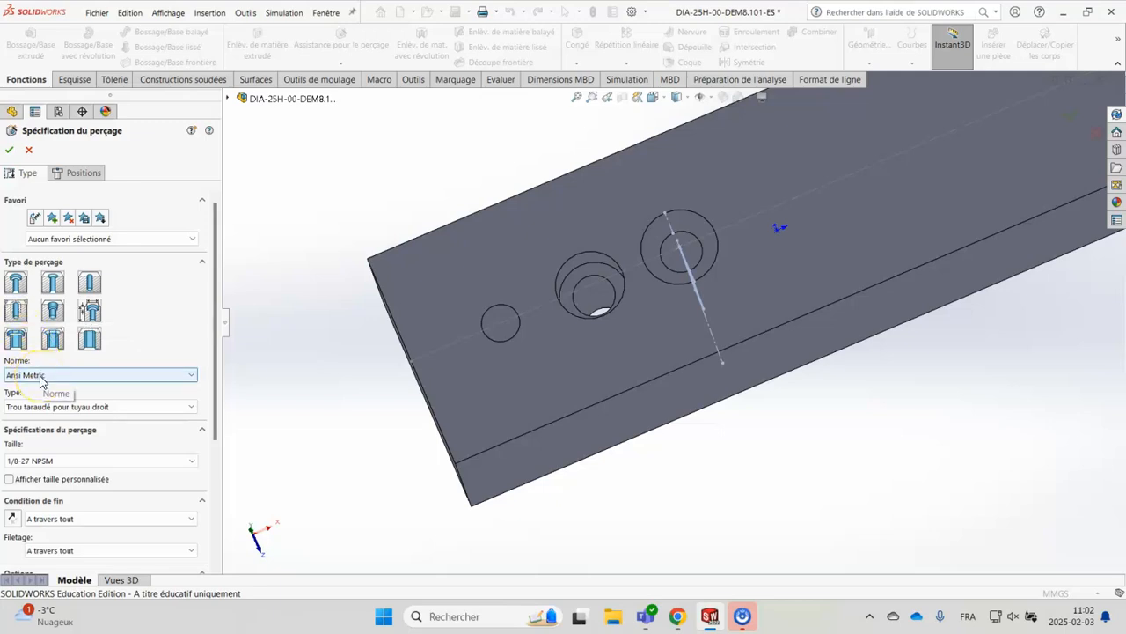
click(110, 409)
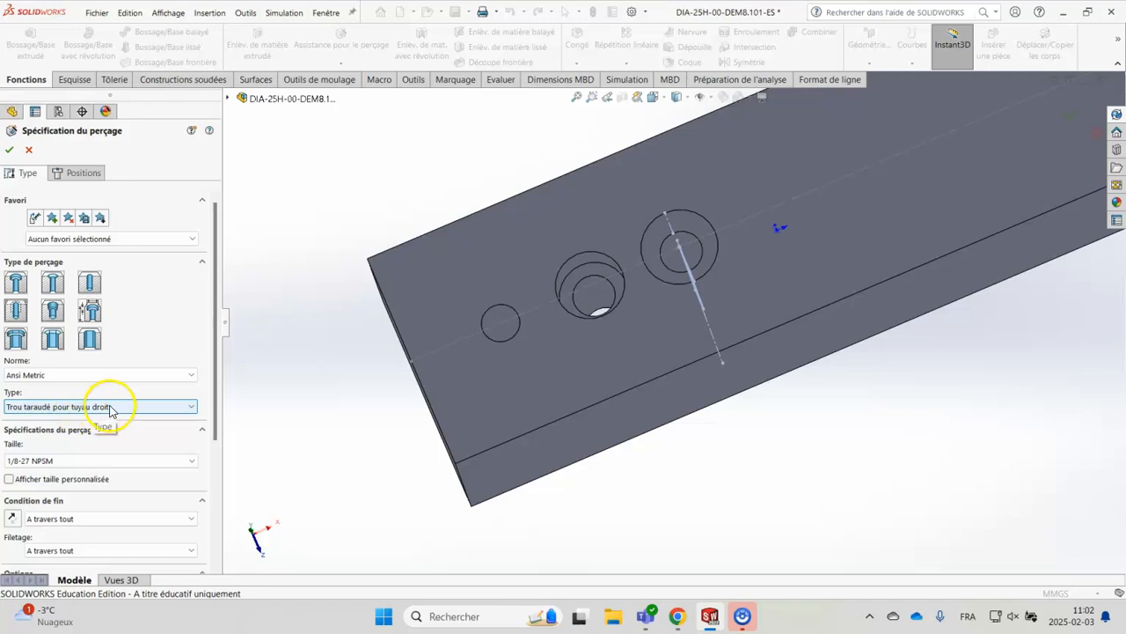
click(110, 408)
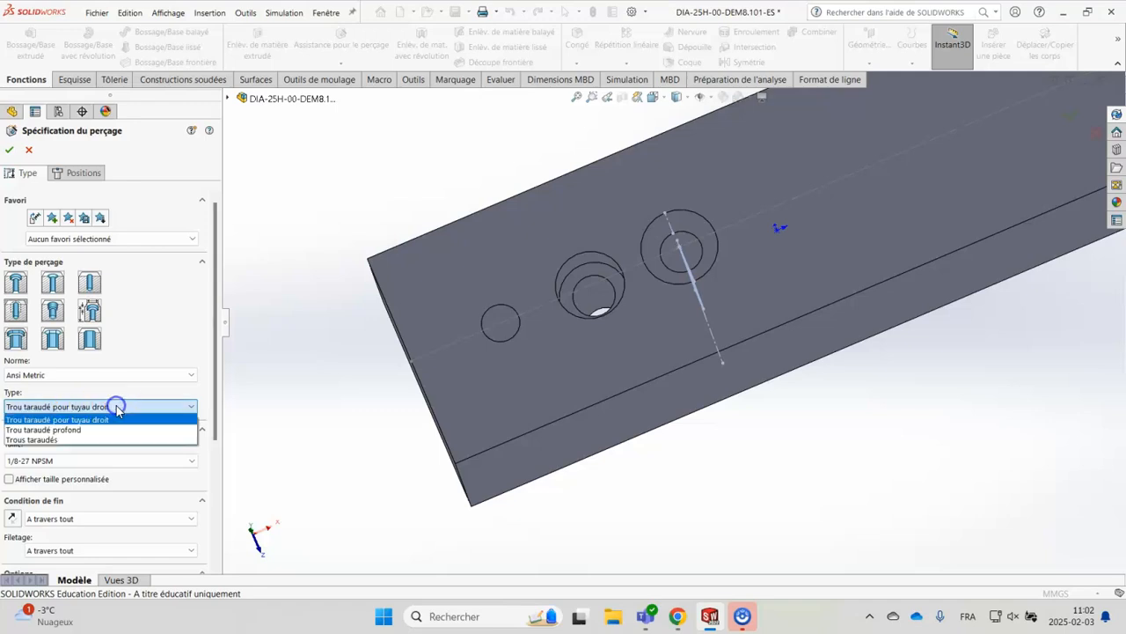
click(54, 440)
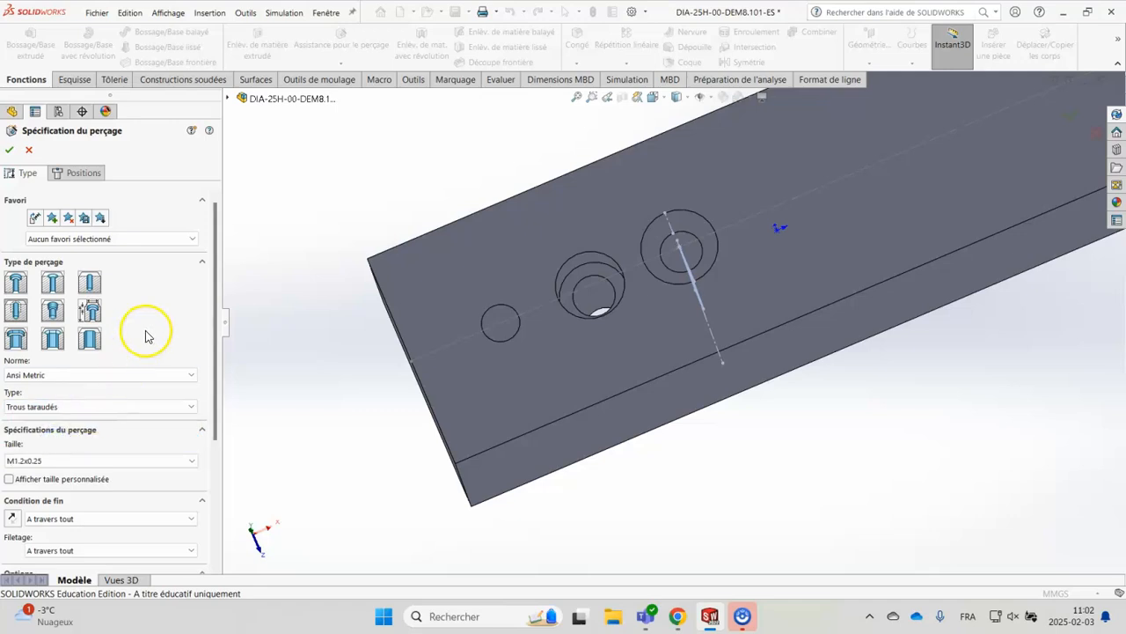
Set the tapped hole's size to M10x1.5, with the end condition A travers tout
drag(213, 296, 204, 410)
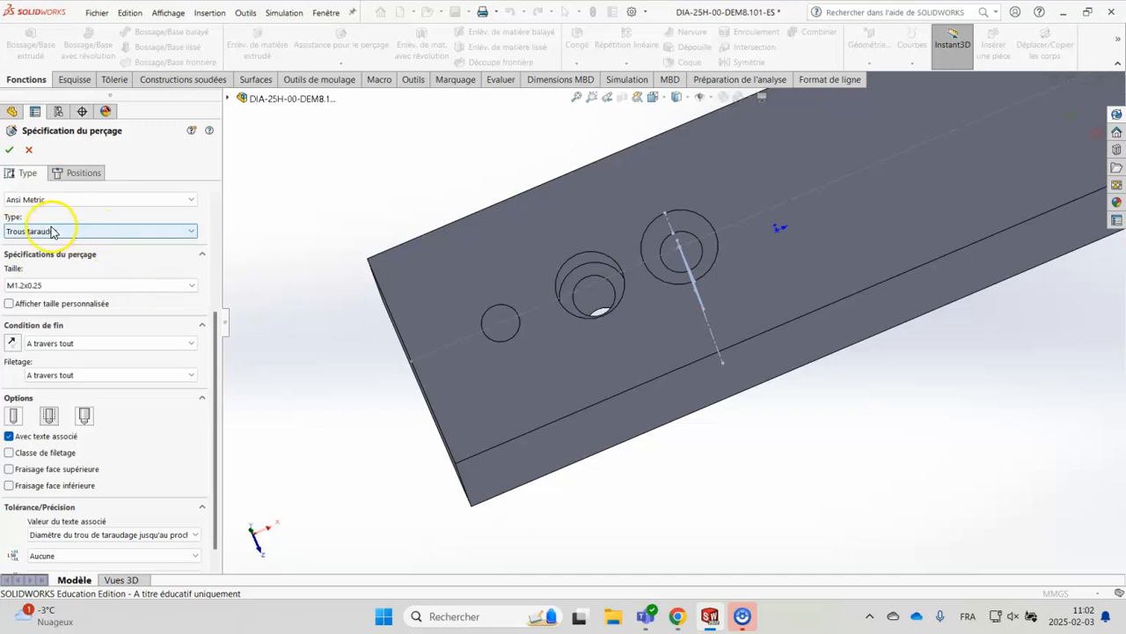
click(40, 285)
scroll(56, 393, down, 3)
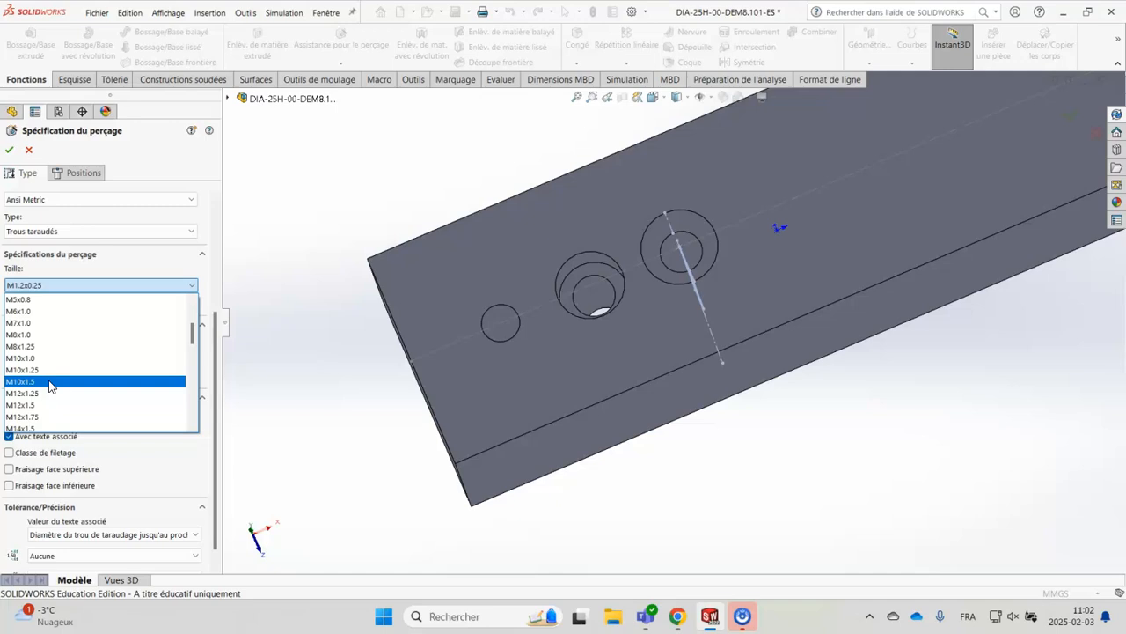
click(50, 381)
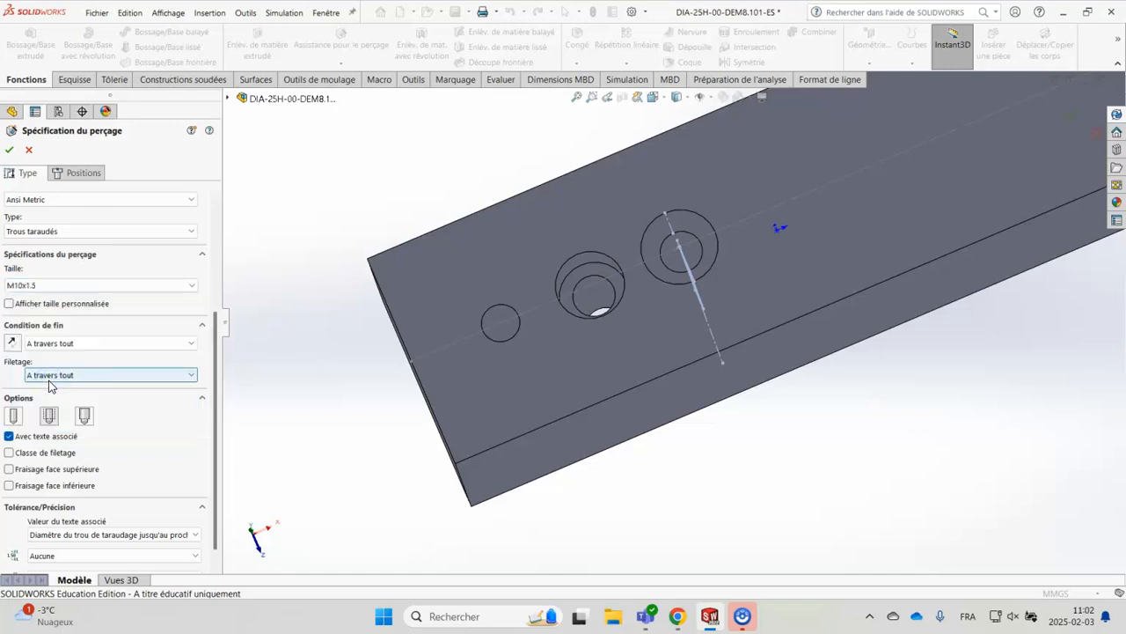
click(77, 350)
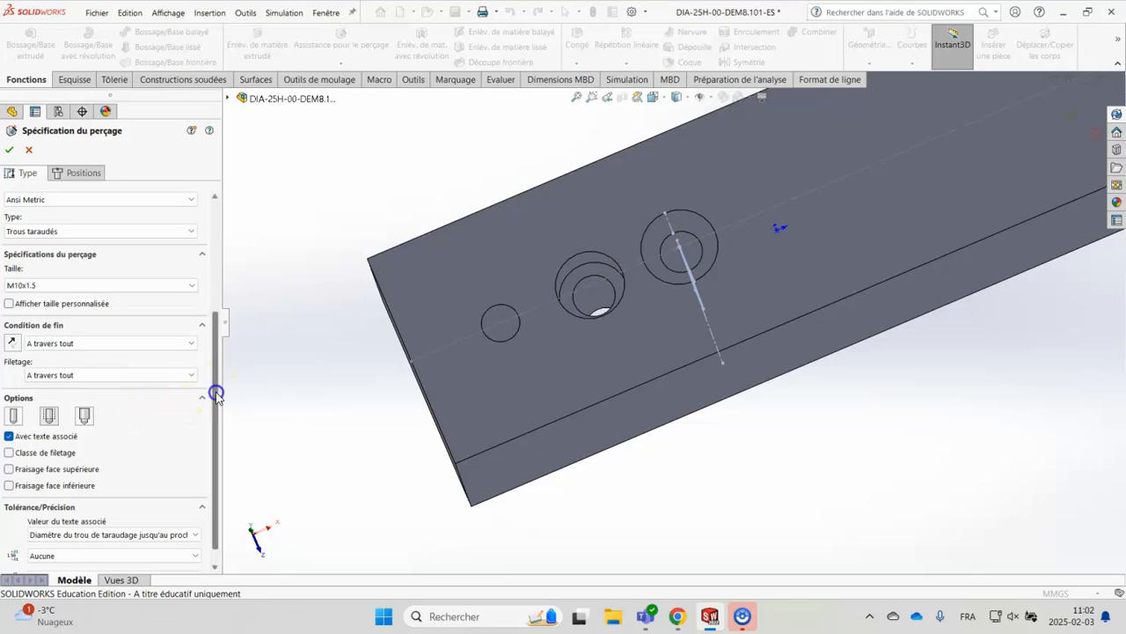
Choose the Représentation de filetage option for the tapped hole and turn off Avec texte associé
scroll(217, 396, down, 1)
click(13, 397)
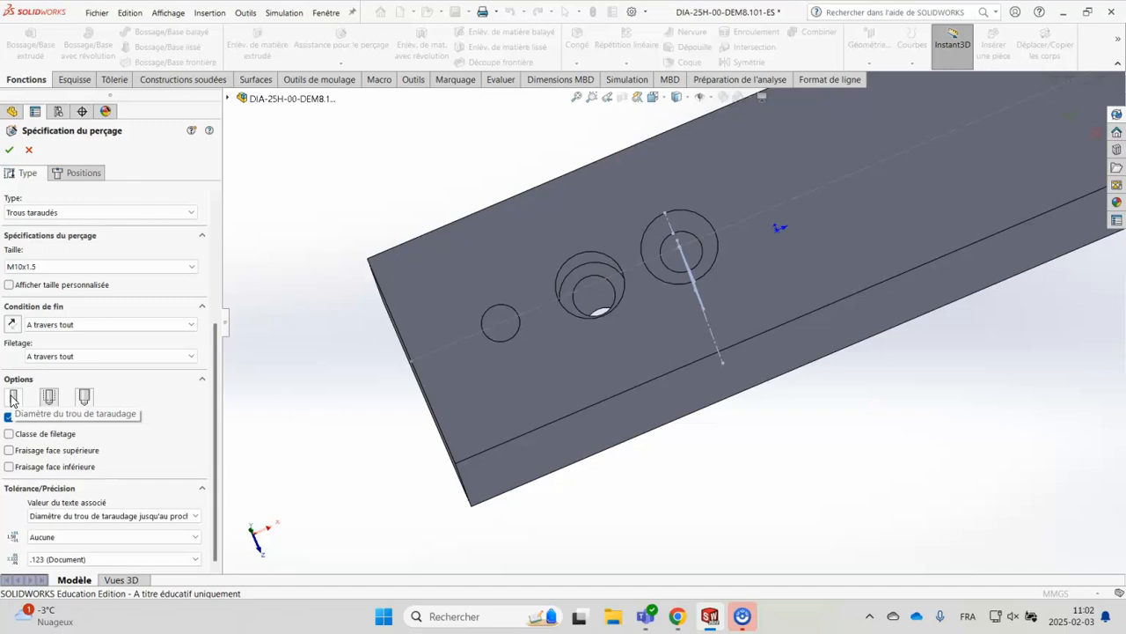
click(85, 397)
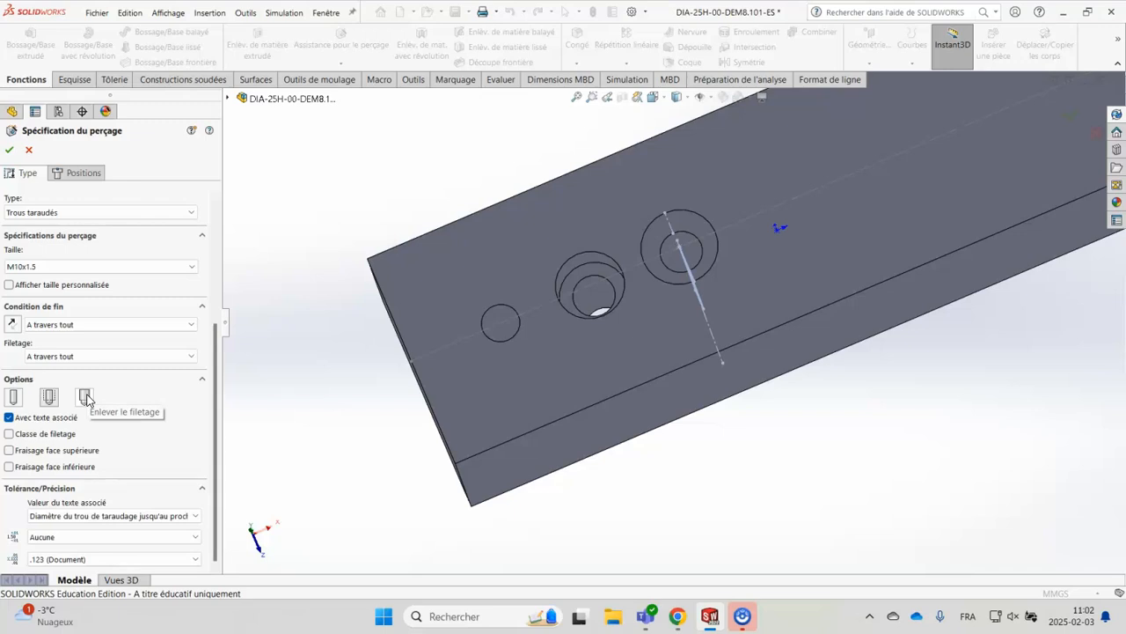
click(52, 399)
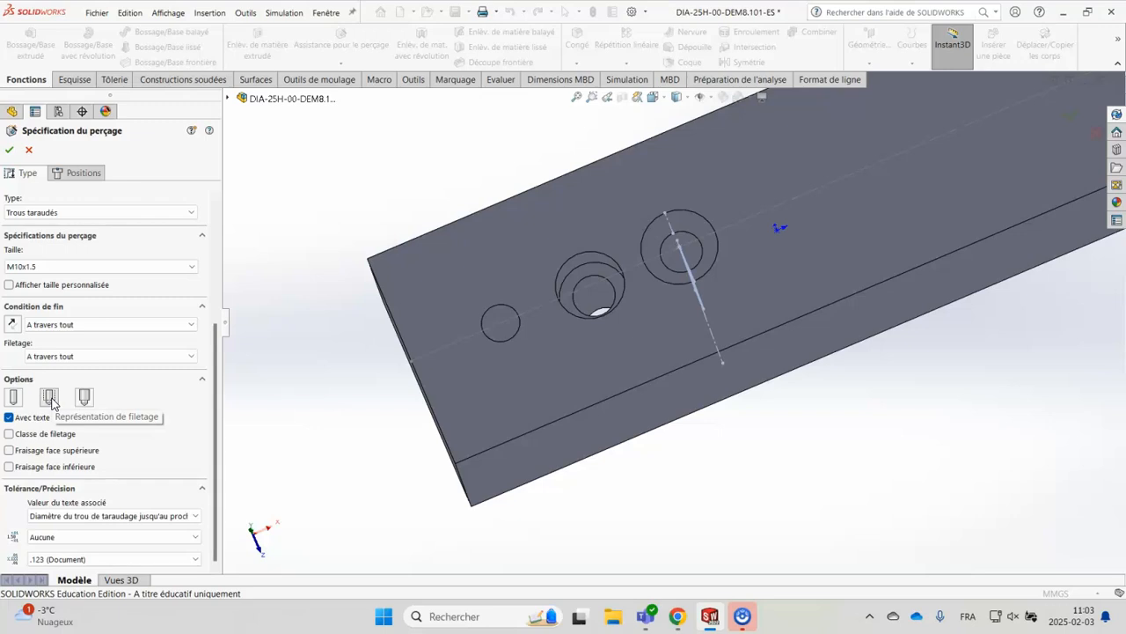
click(52, 400)
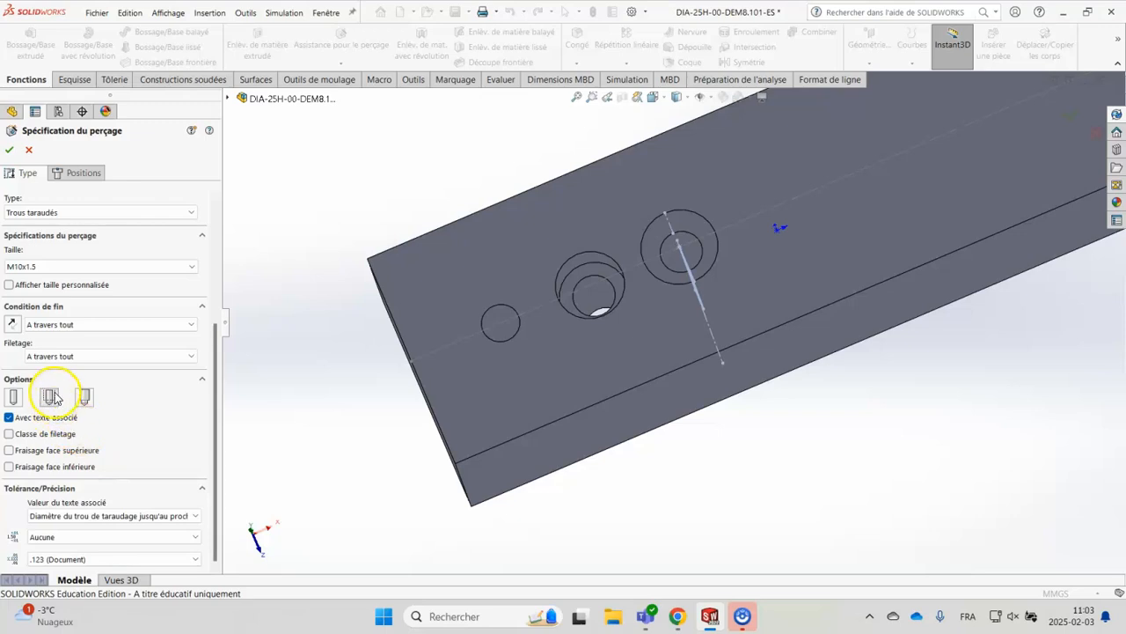
click(11, 419)
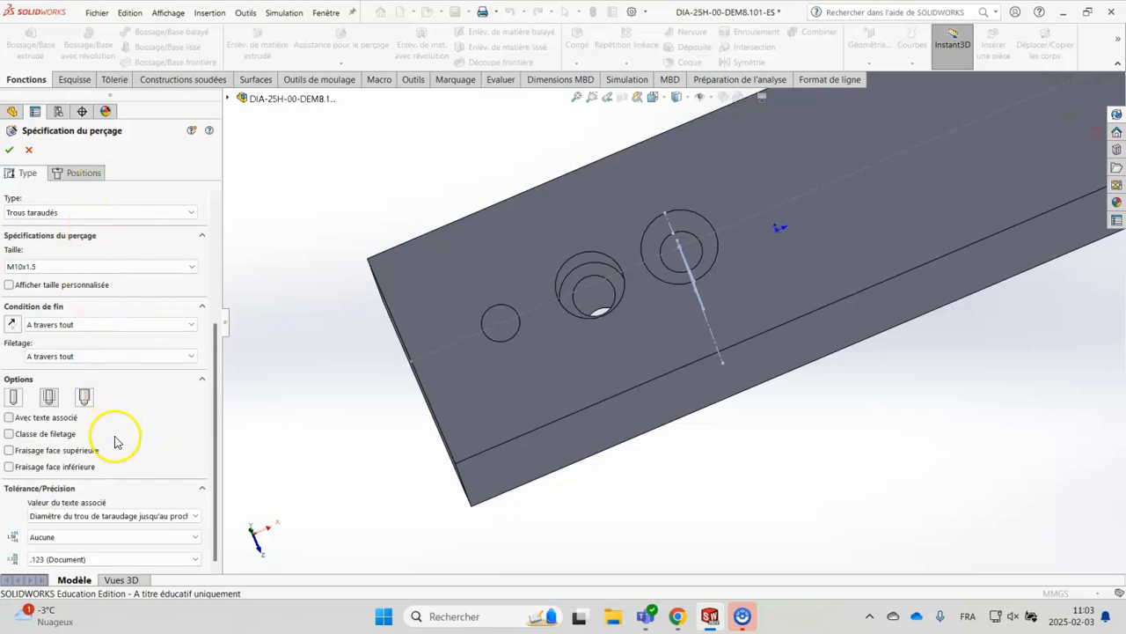
Place the tapped hole on the block's drilled face at the origin on the centreline and accept the hole
click(96, 173)
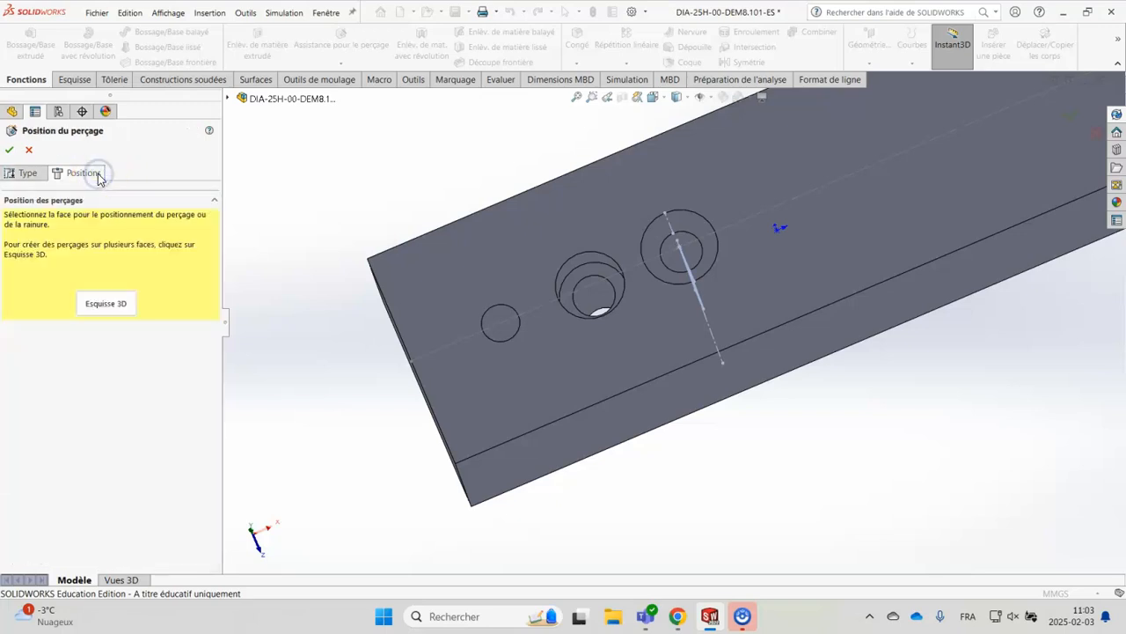
click(831, 253)
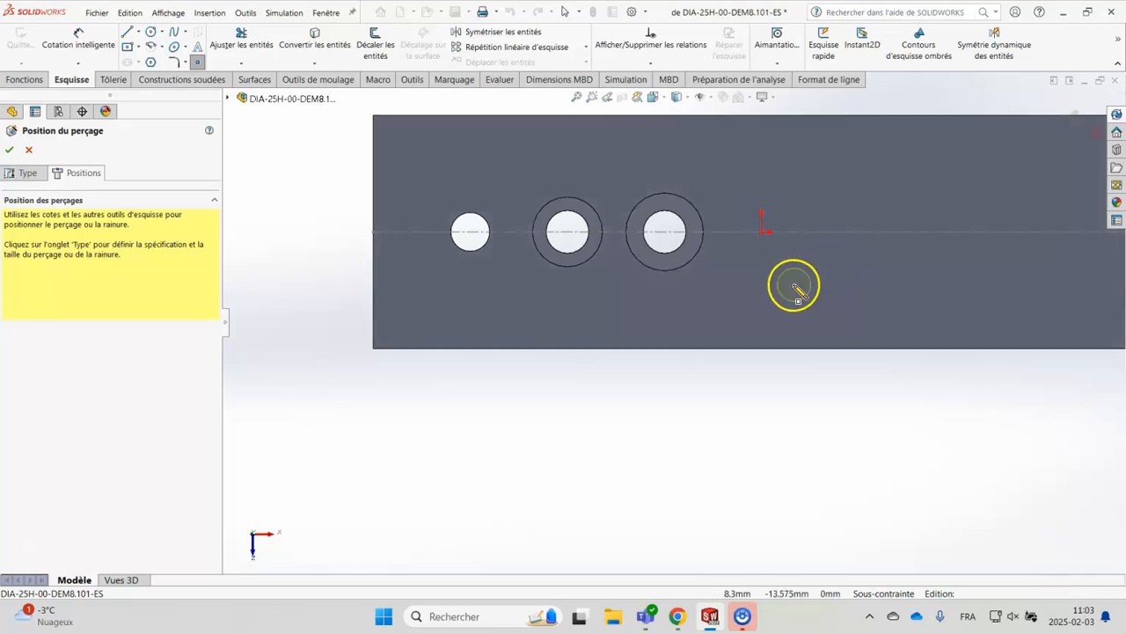
click(764, 232)
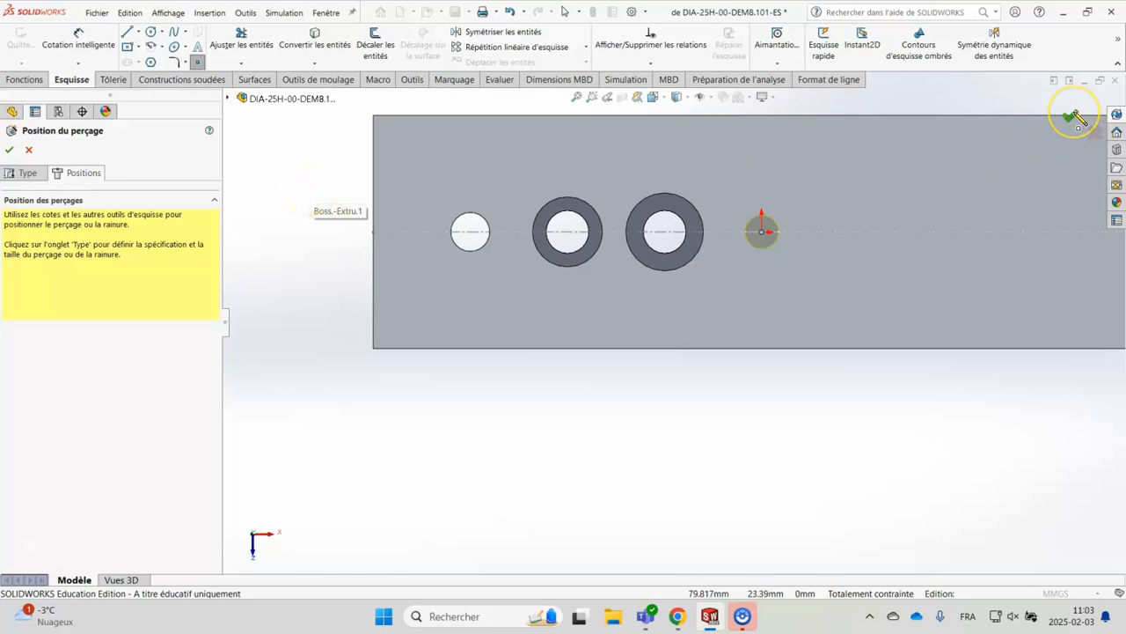
click(10, 150)
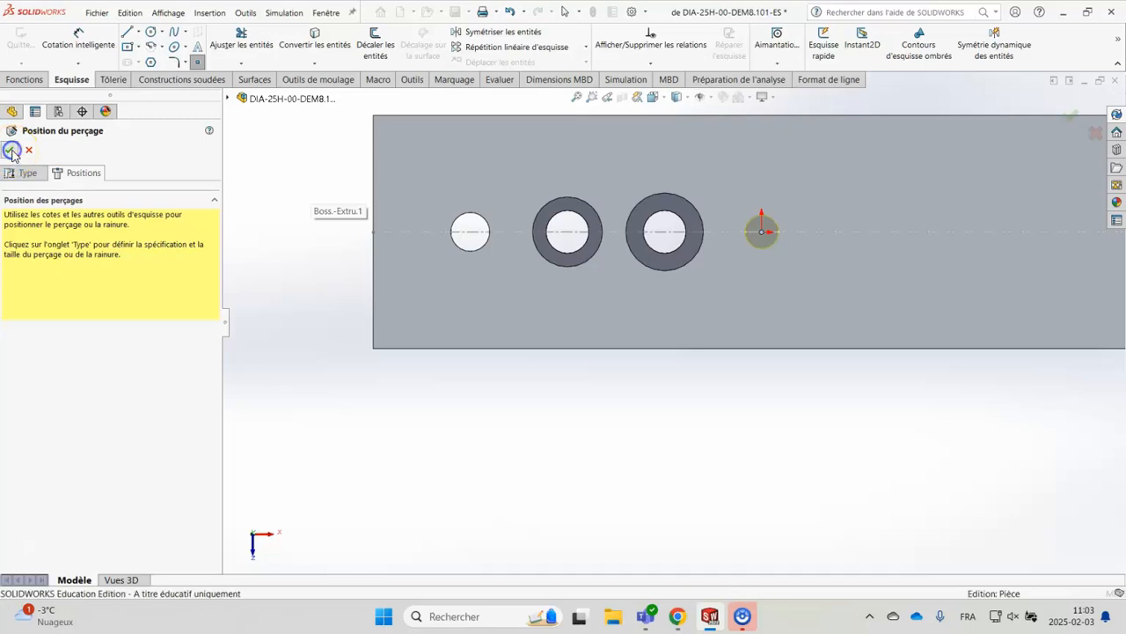
Examine the cosmetic thread inside the new tapped hole up close and from an oblique angle
scroll(776, 335, down, 5)
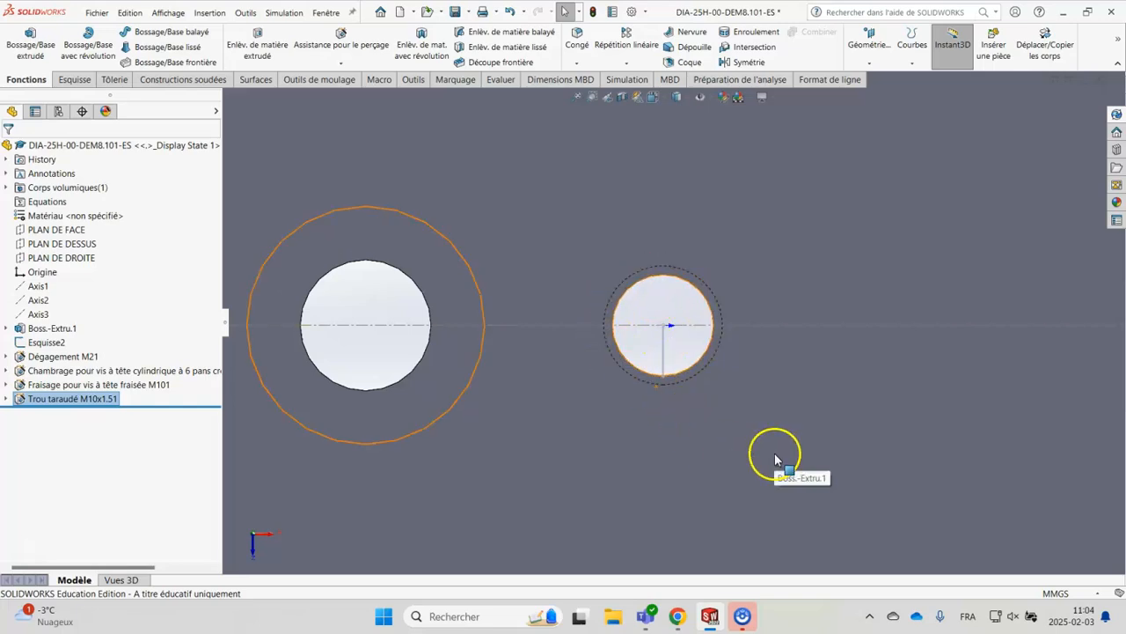
middle_drag(787, 452, 778, 431)
scroll(778, 431, down, 3)
scroll(428, 155, down, 3)
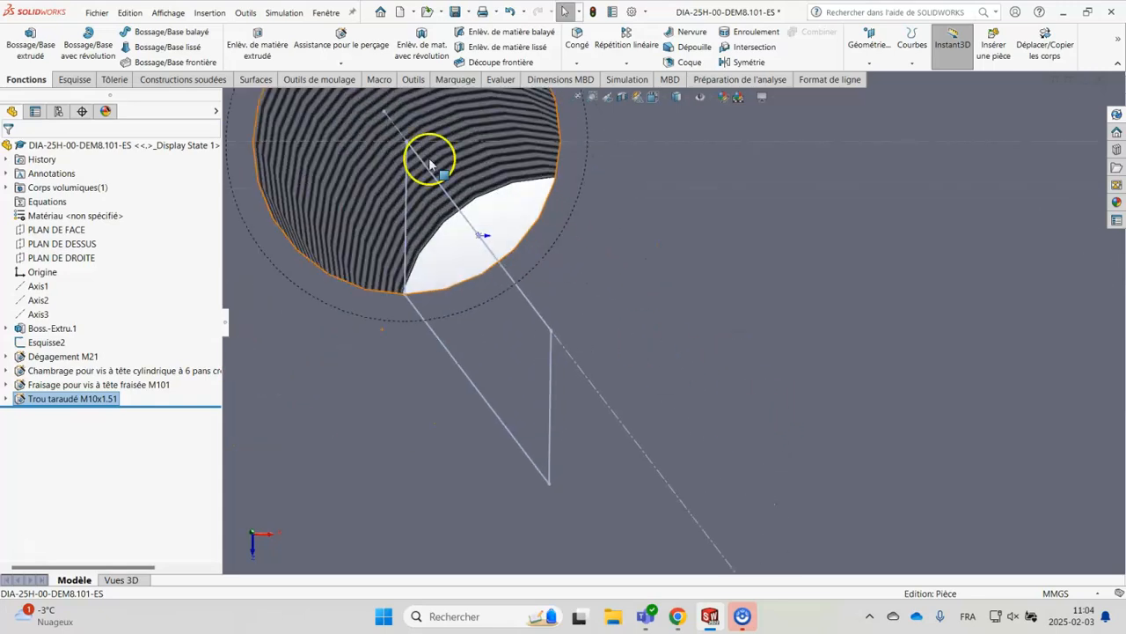
scroll(370, 203, up, 3)
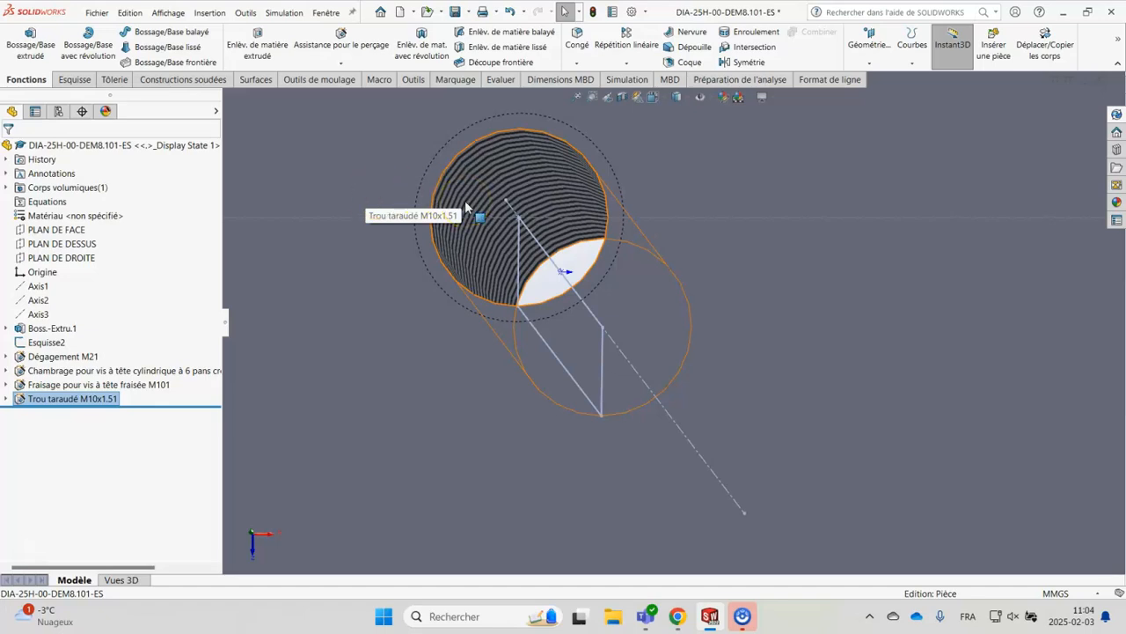
click(522, 200)
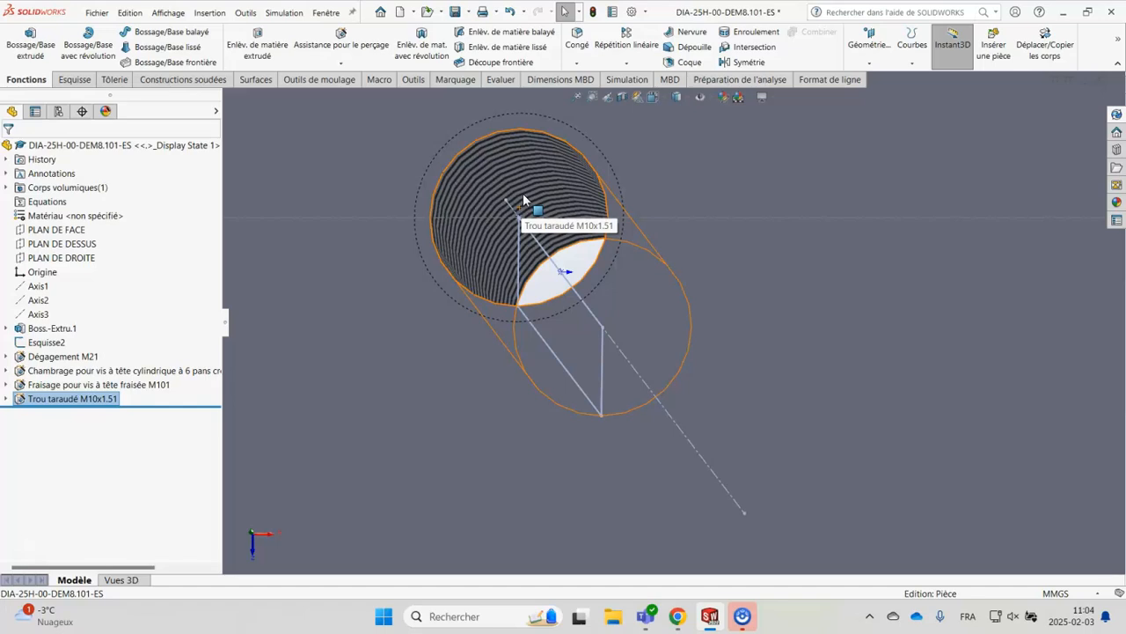
scroll(523, 199, down, 5)
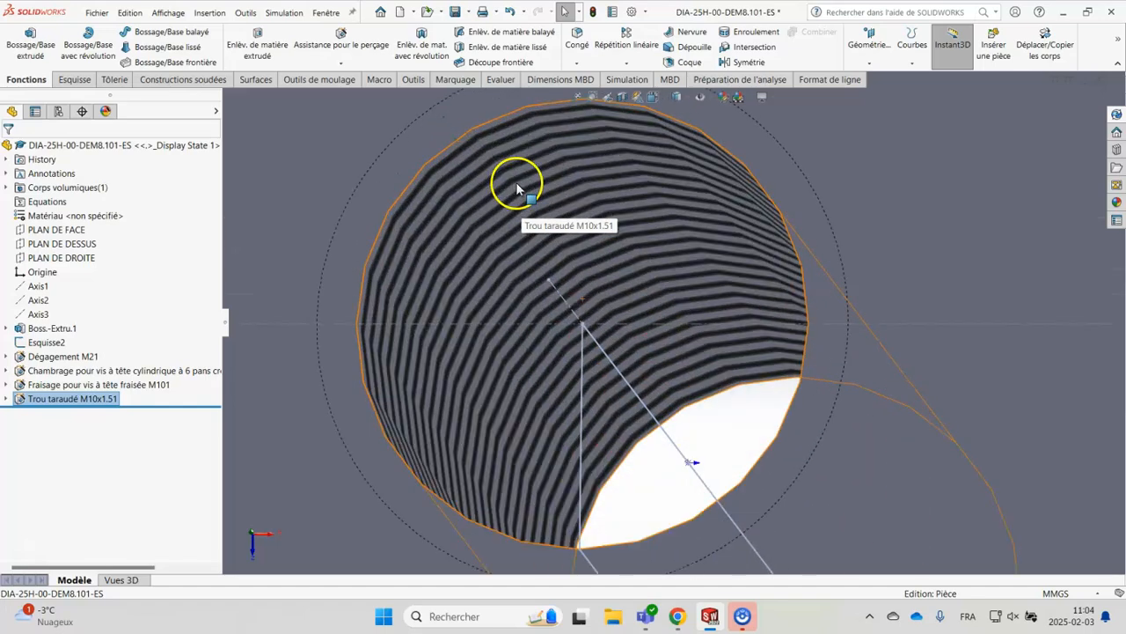
scroll(517, 185, down, 3)
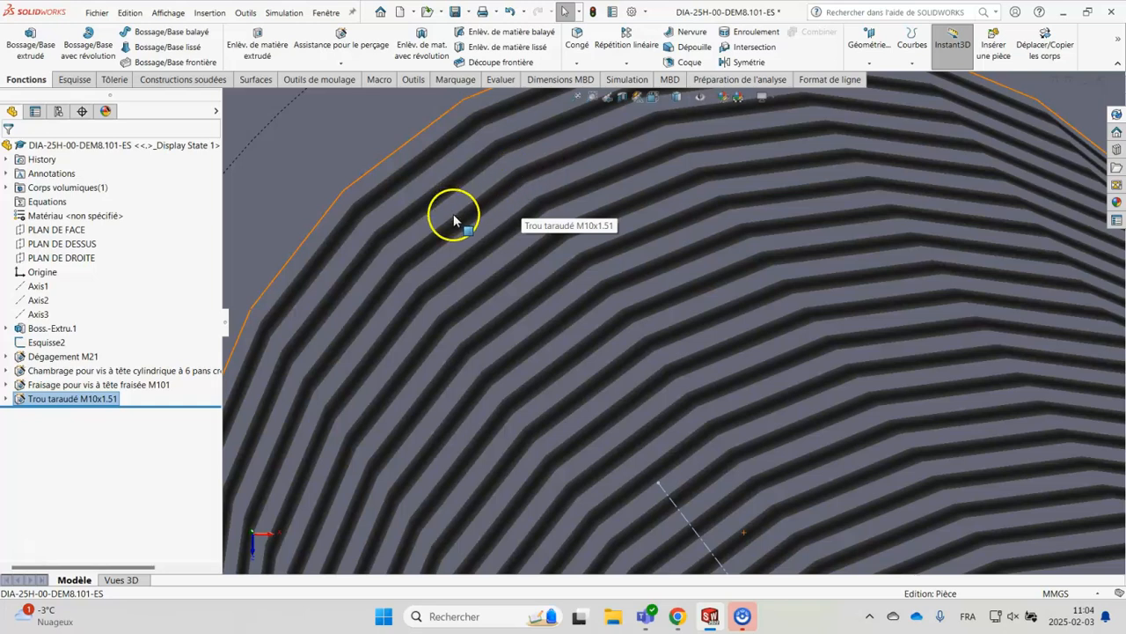
scroll(578, 266, up, 5)
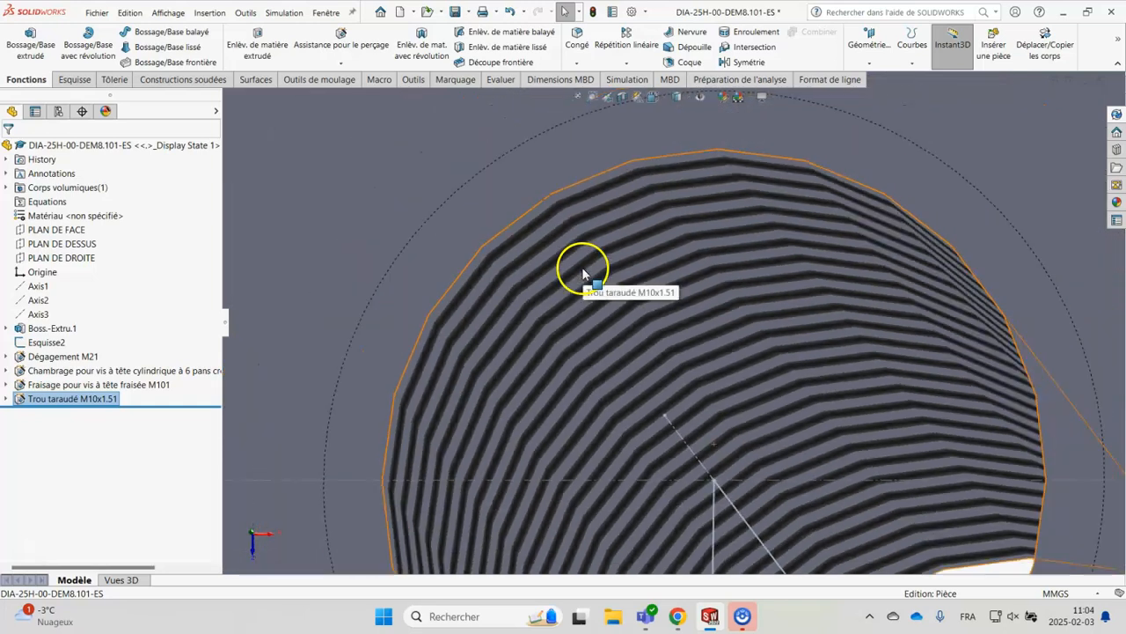
scroll(713, 364, up, 5)
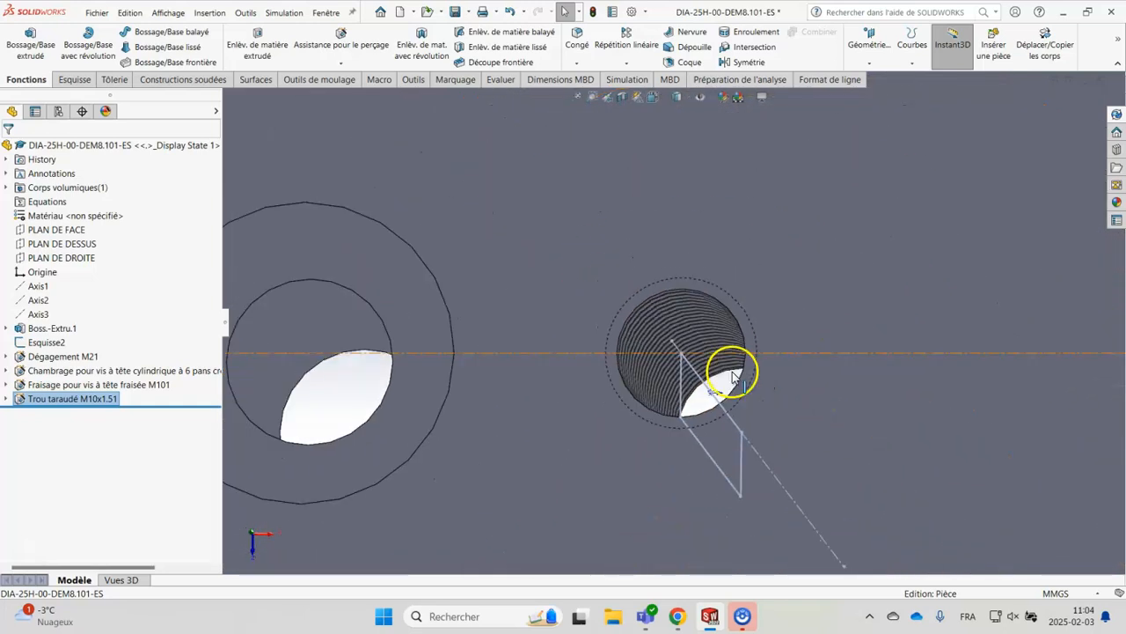
mouse_move(753, 368)
middle_down()
mouse_move(778, 424)
mouse_move(778, 371)
mouse_move(764, 377)
middle_up()
key(z)
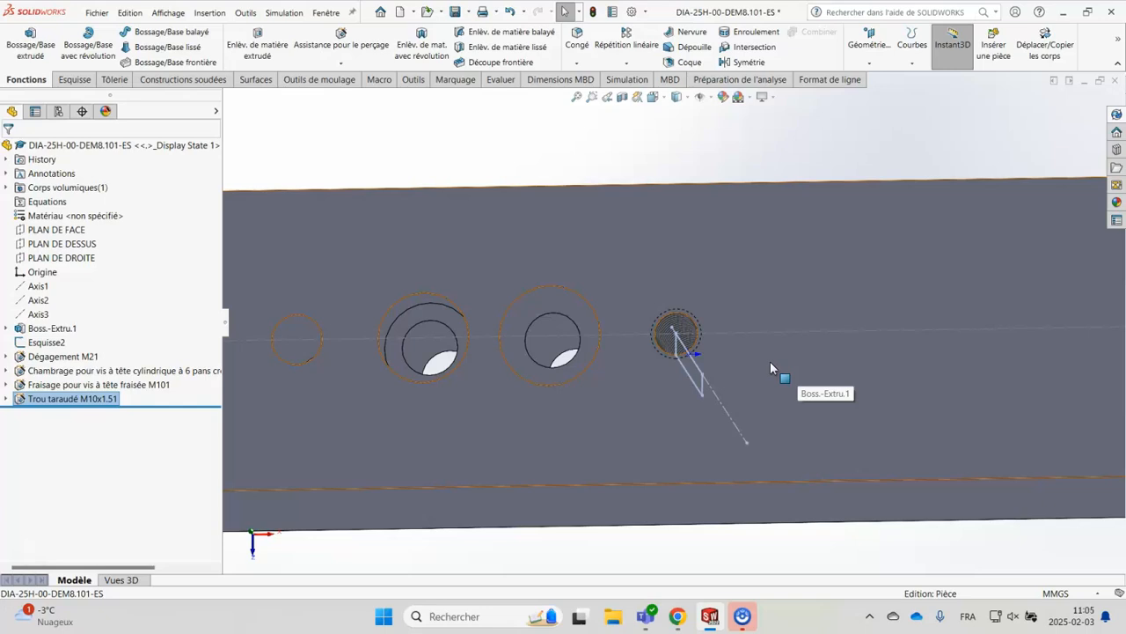
Start another Hole Wizard tapped hole with the Ansi Metric standard, type Trous taraudés and size M10x1.5
click(780, 380)
click(350, 48)
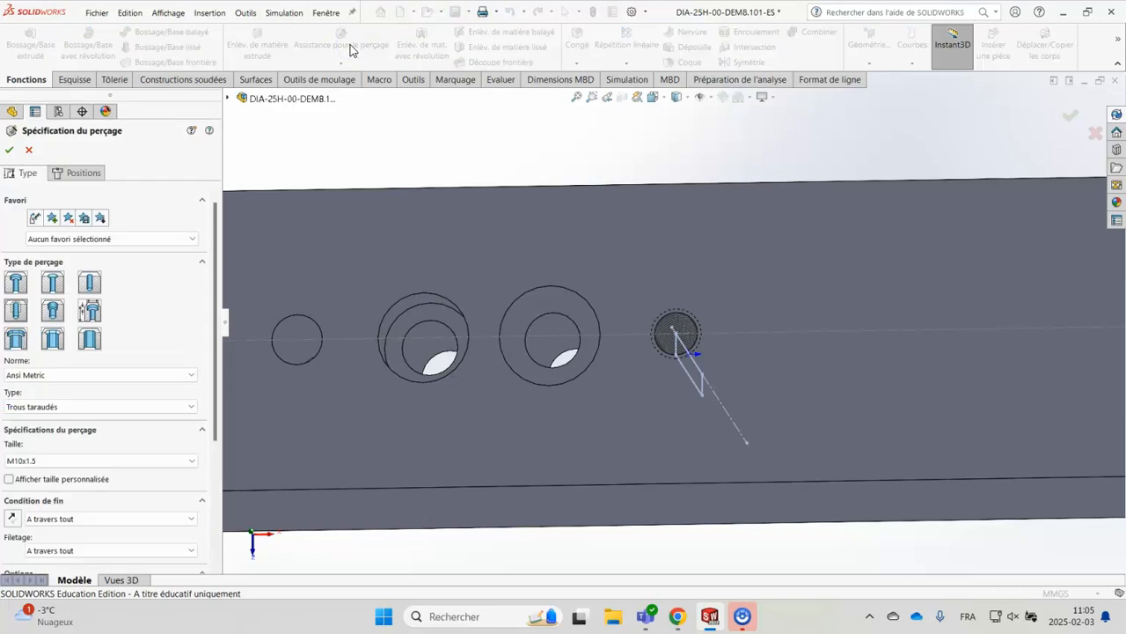
click(337, 120)
click(18, 287)
click(18, 316)
scroll(155, 326, down, 3)
scroll(124, 268, up, 2)
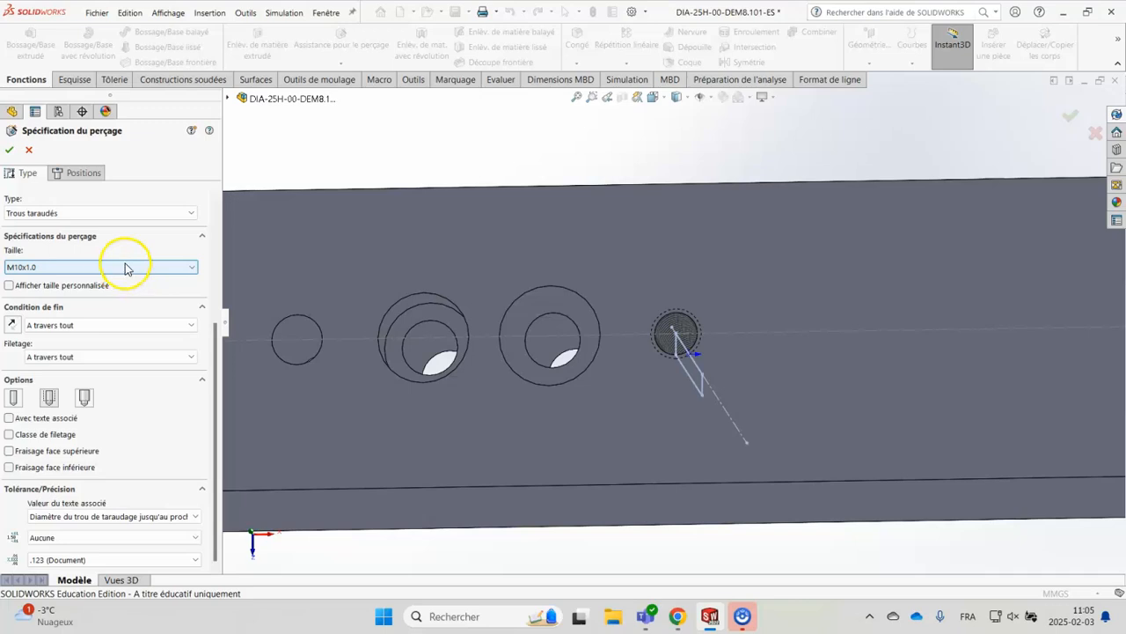
drag(213, 334, 214, 284)
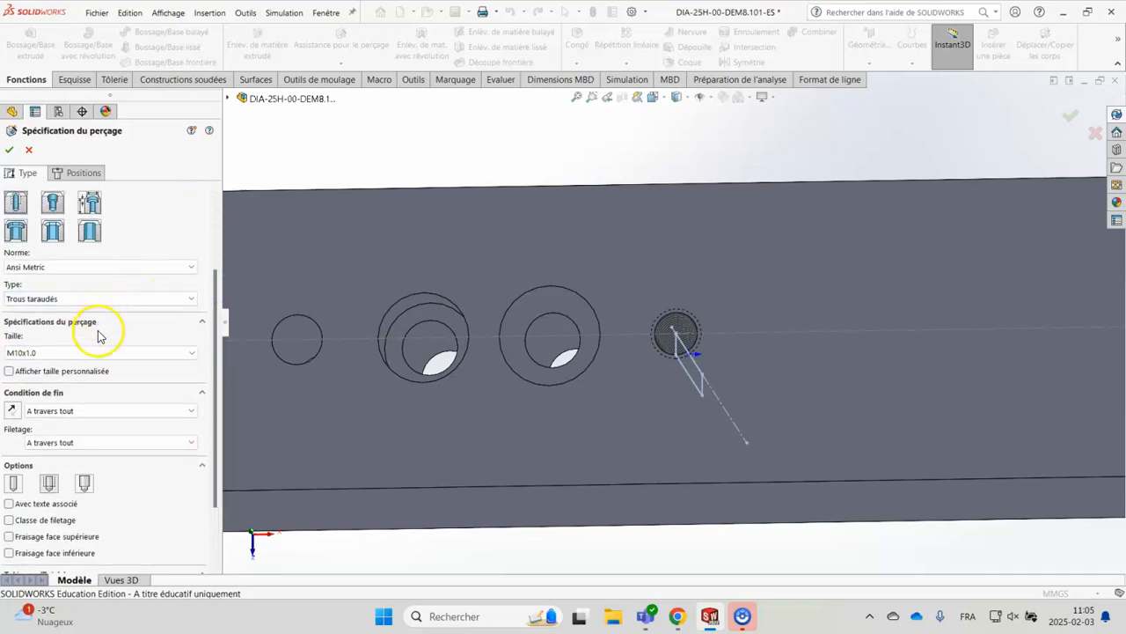
scroll(165, 352, down, 1)
scroll(173, 355, up, 1)
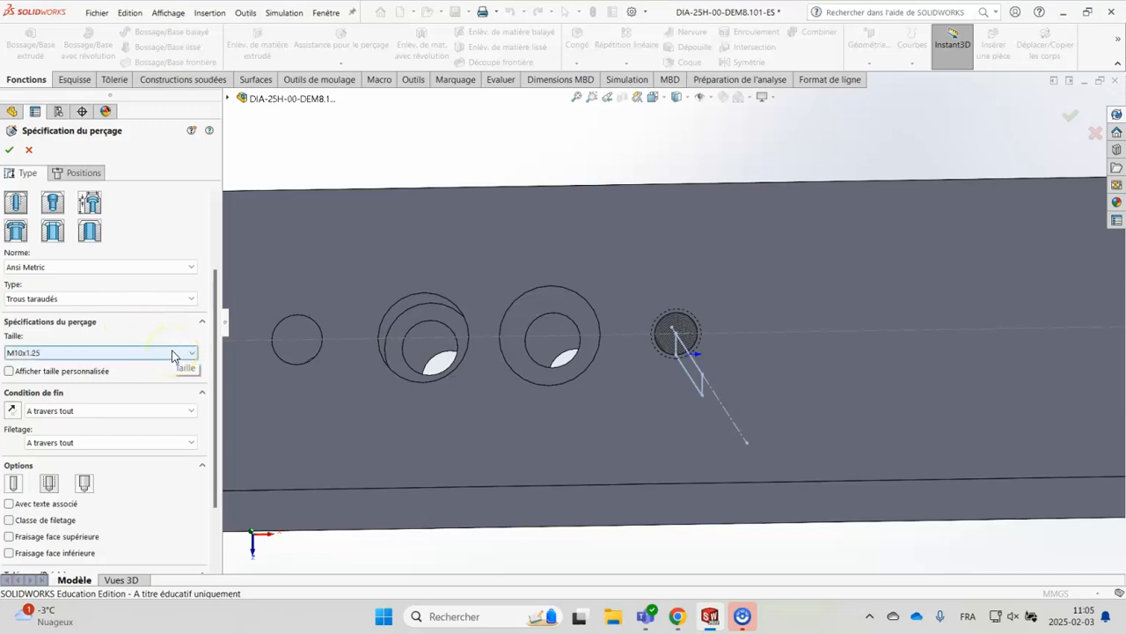
scroll(172, 355, down, 1)
drag(216, 326, 216, 389)
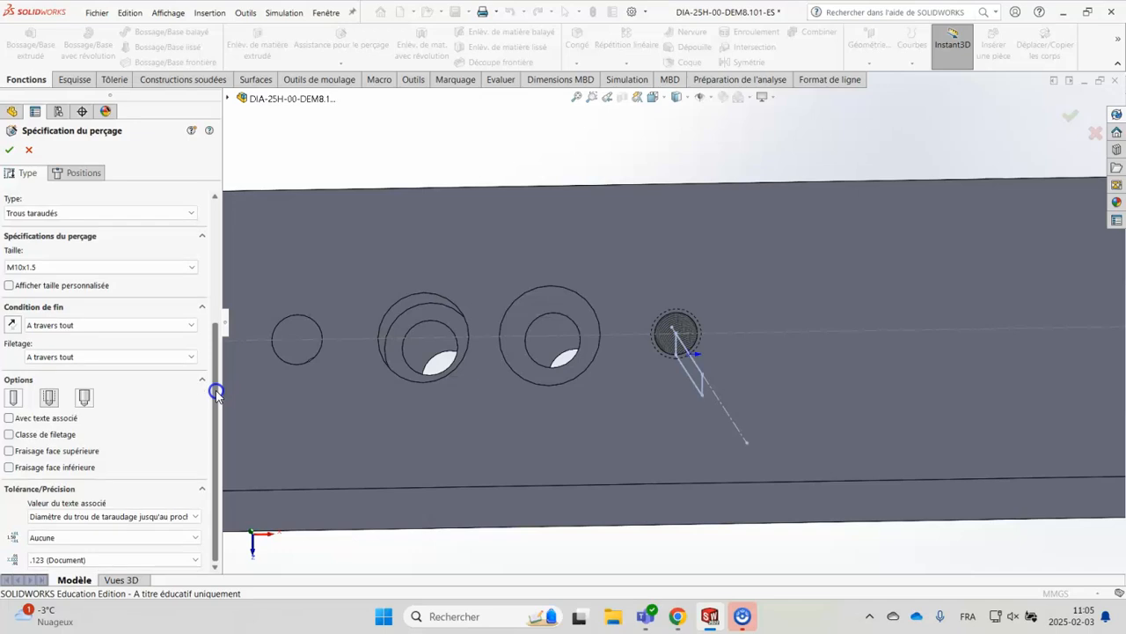
Set the new tapped hole's end condition to Borgne with a 30 mm drill depth measured to the tip
click(76, 327)
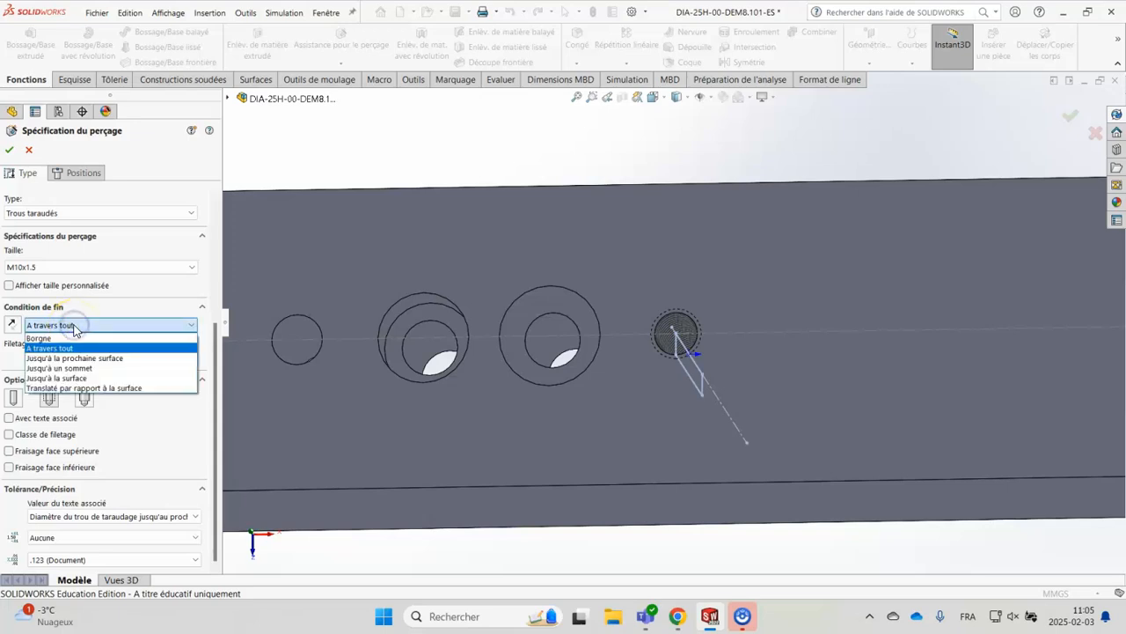
click(72, 339)
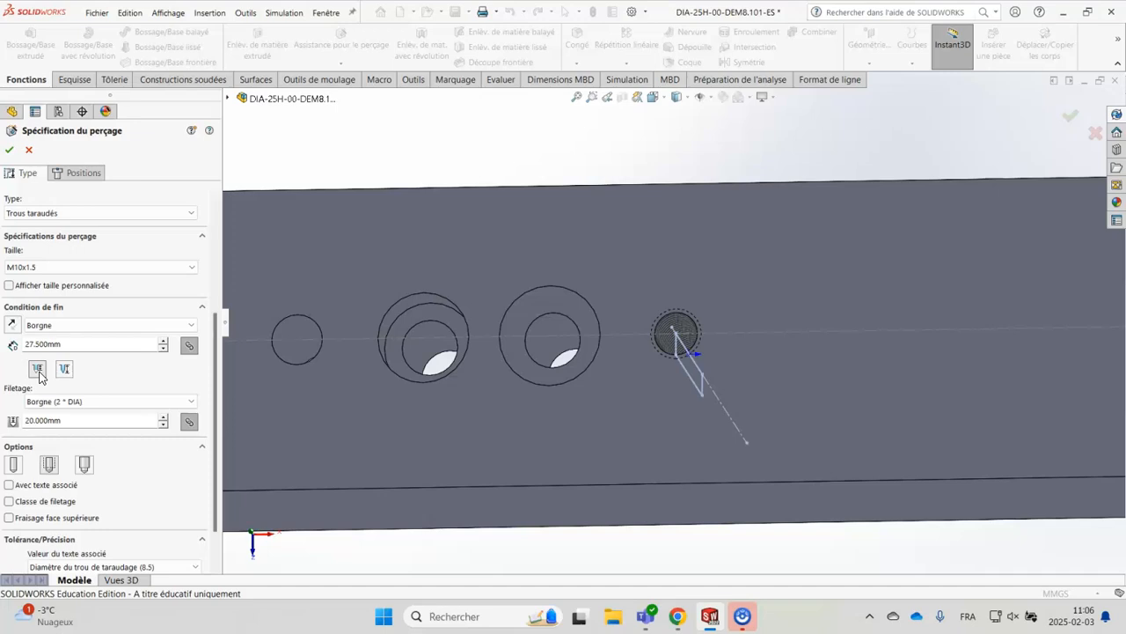
click(64, 369)
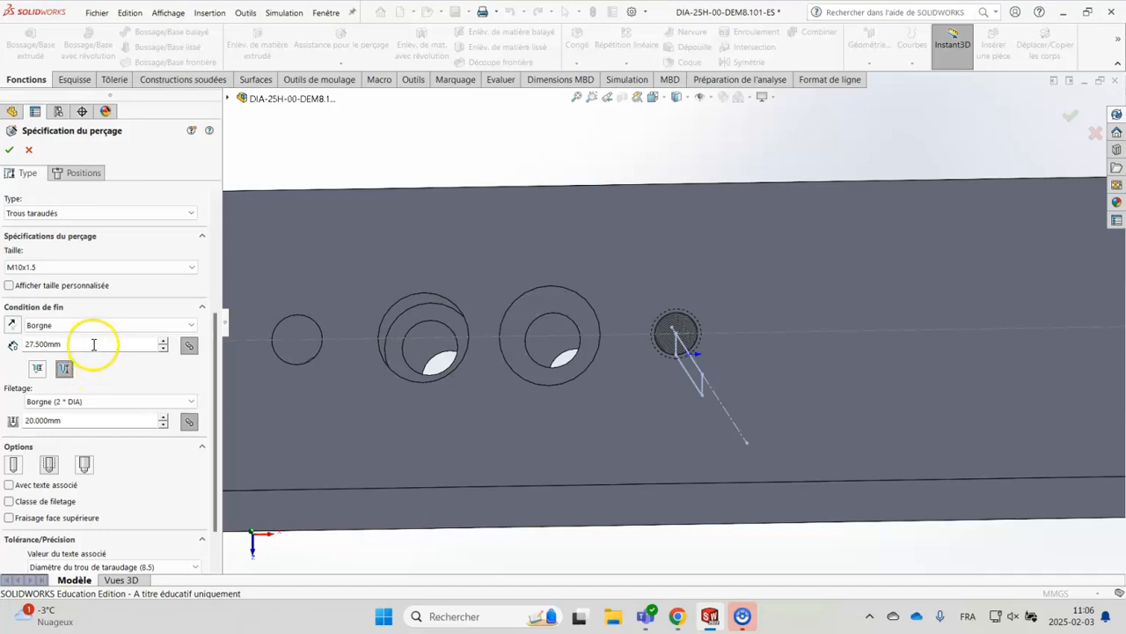
double_click(93, 344)
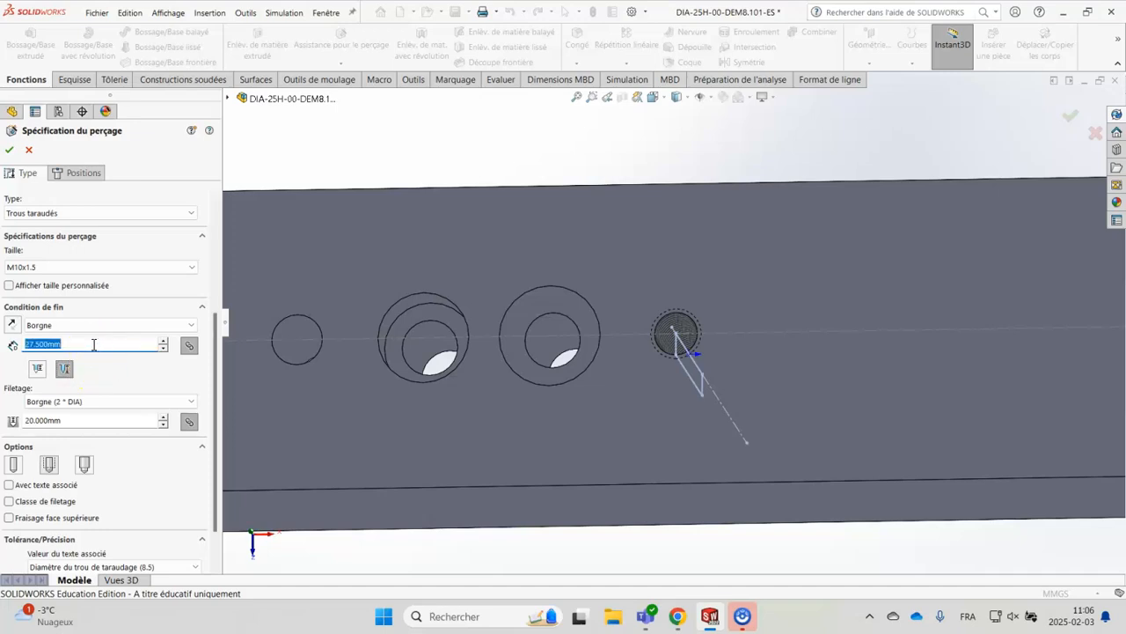
text(30)
key(Return)
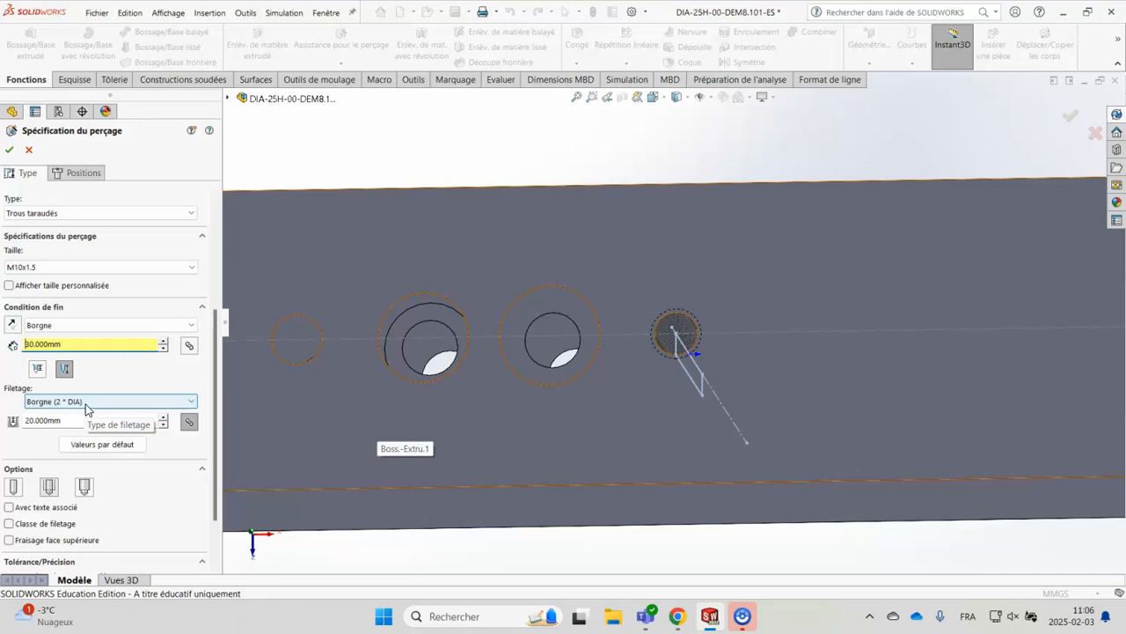
Examine the thread depth and the available thread end types for the blind tapped hole
click(55, 420)
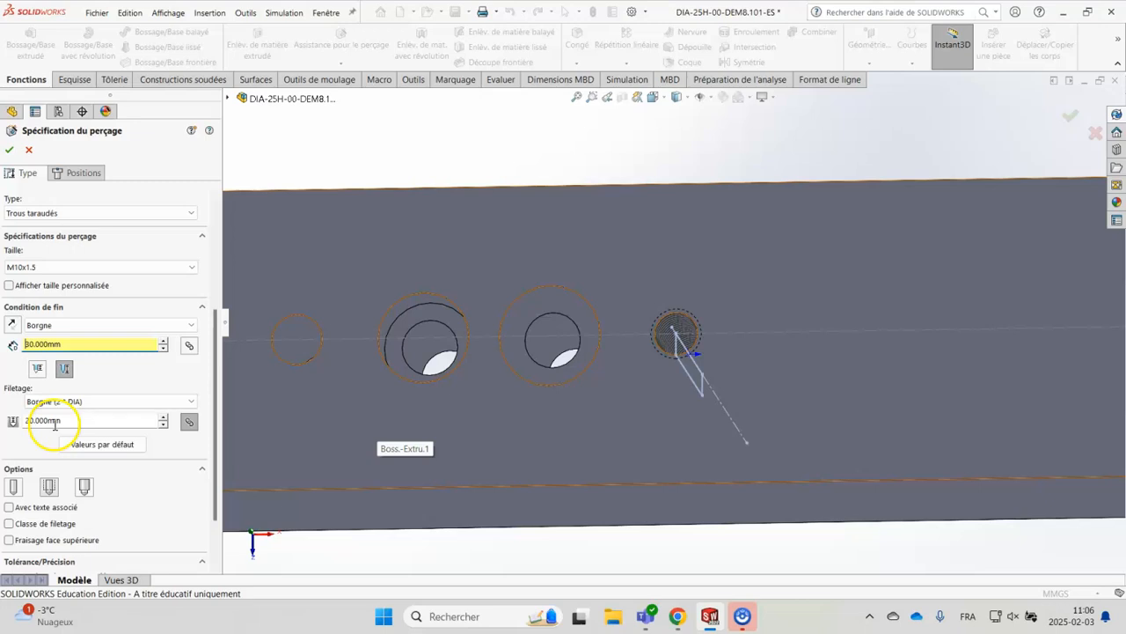
click(170, 403)
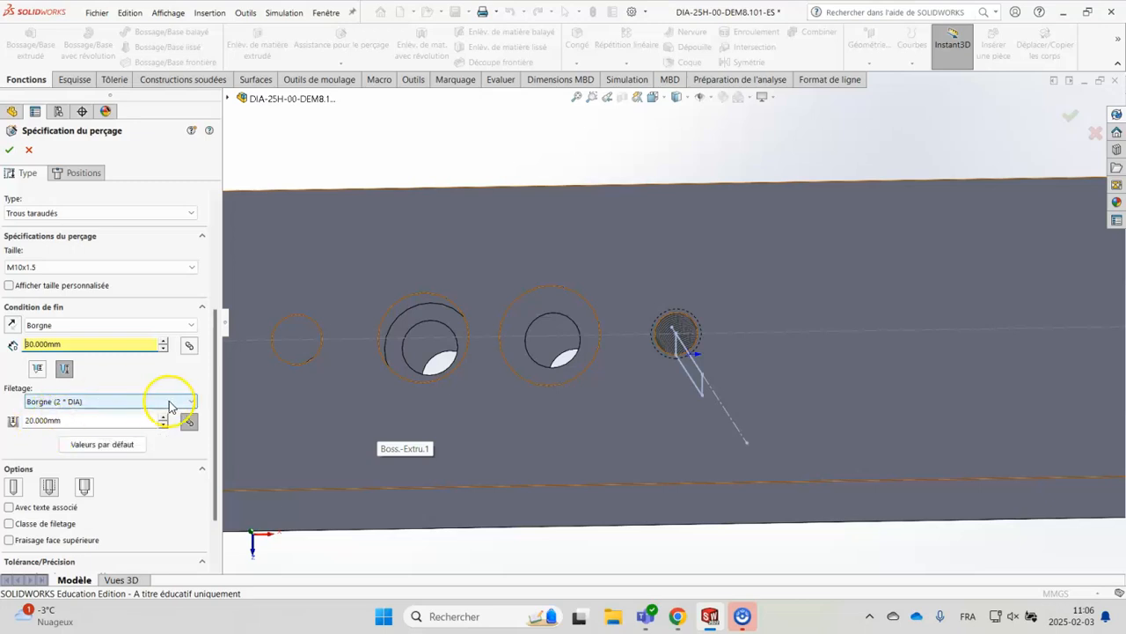
click(195, 400)
click(195, 400)
click(88, 407)
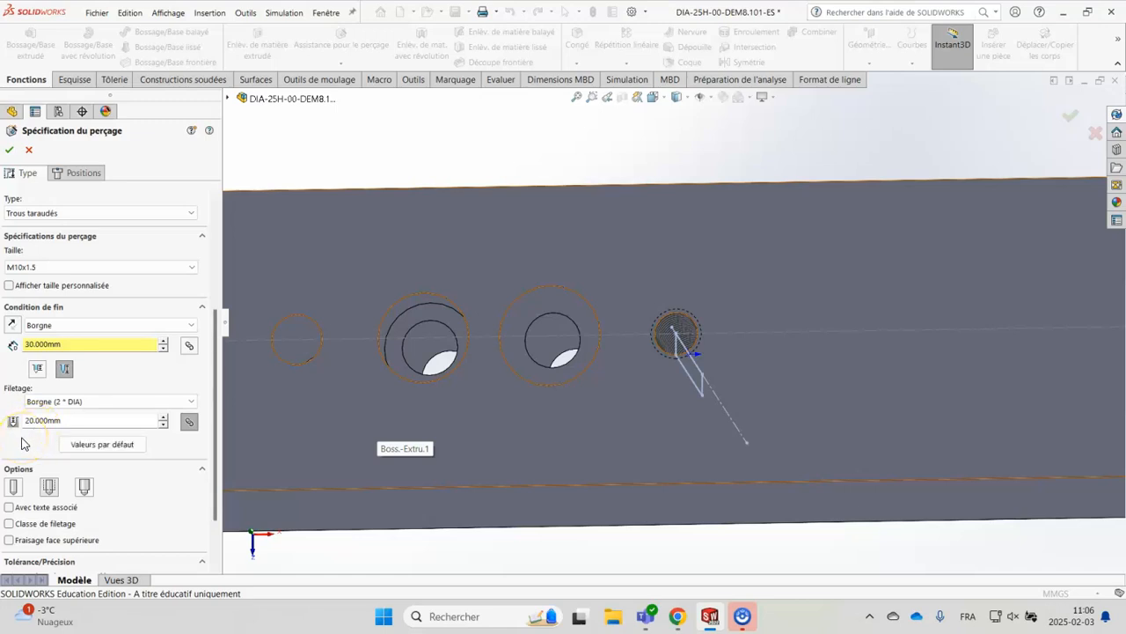
Use the cosmetic thread option and place the blind M10x1.5 tapped hole on the block's centreline, beyond the through tapped hole
click(49, 489)
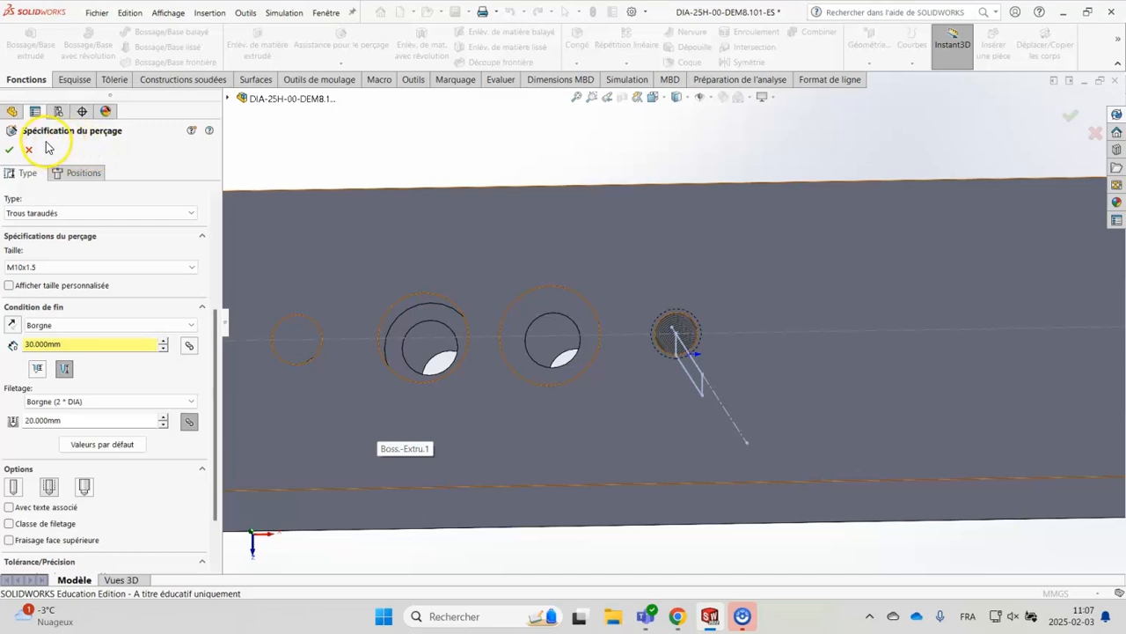
click(81, 172)
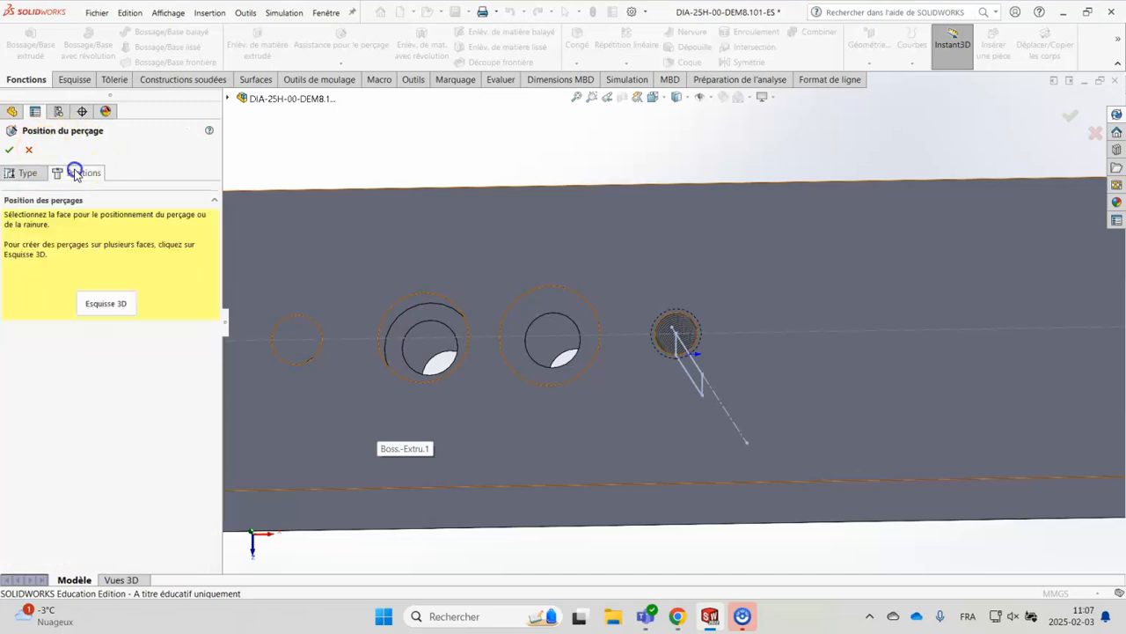
click(884, 391)
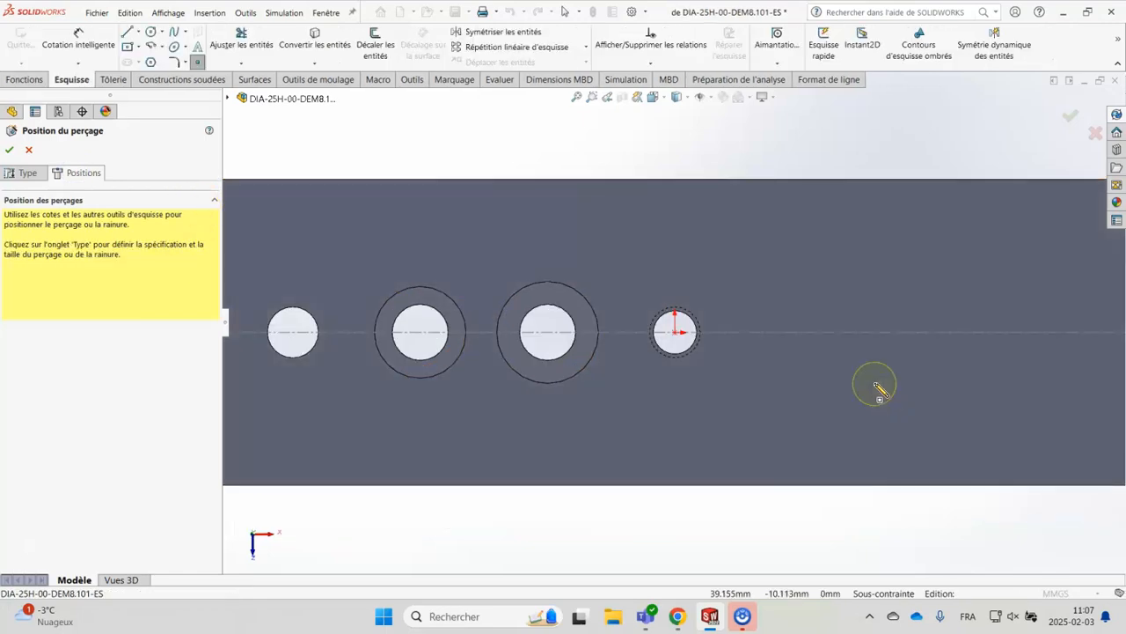
click(788, 334)
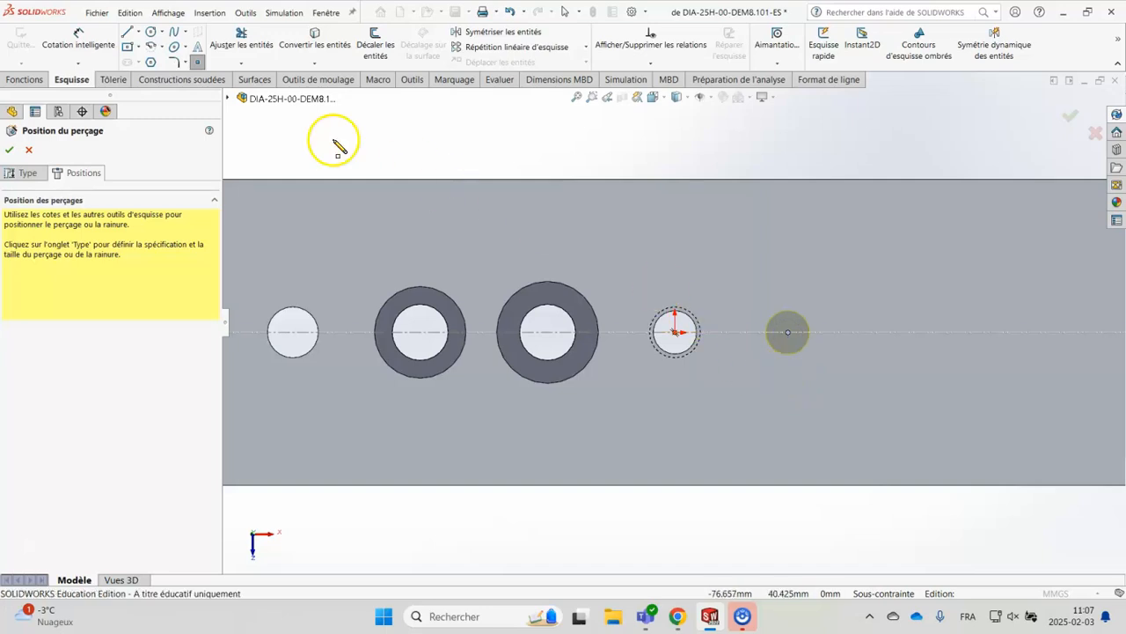
Dimension the blind hole's centre 25 mm from the through tapped hole's centre and finish the hole feature
click(100, 35)
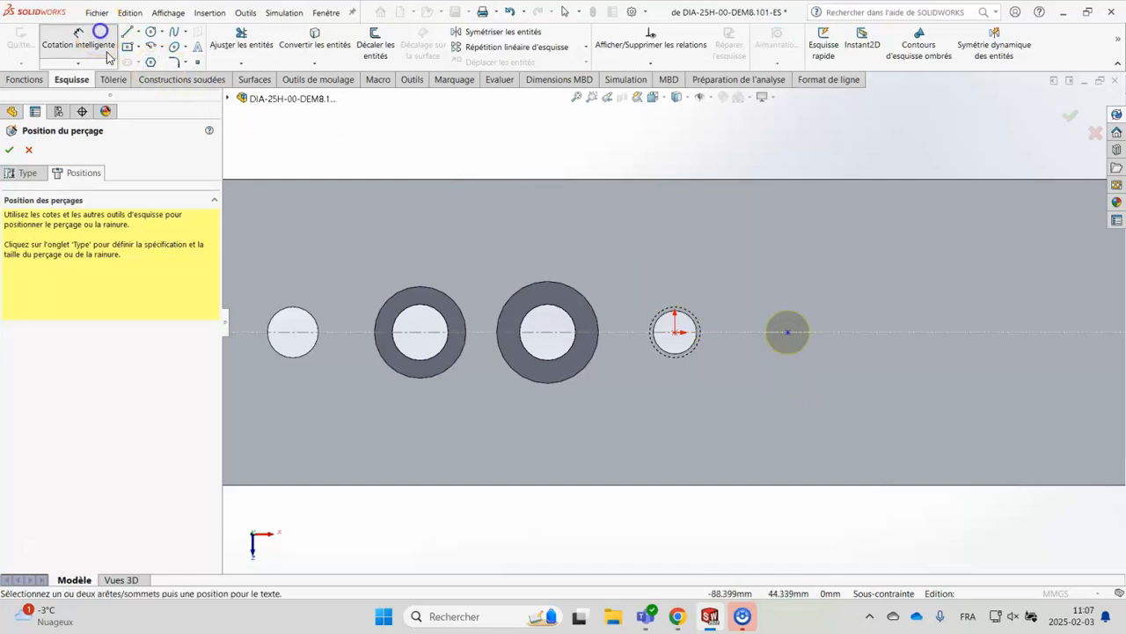
click(788, 332)
click(674, 332)
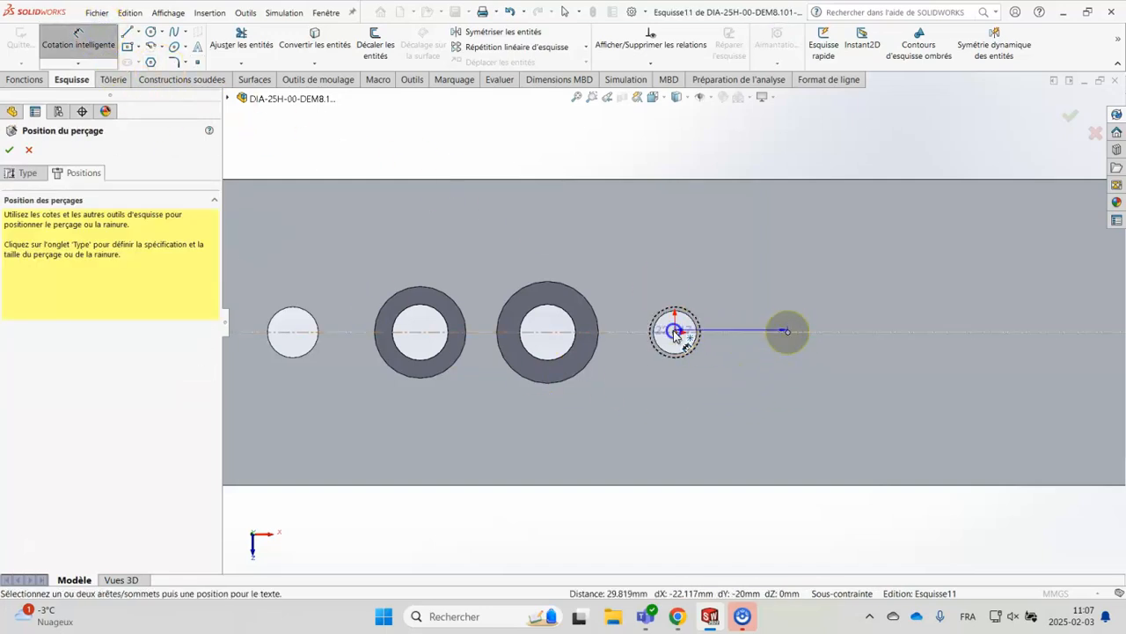
click(714, 515)
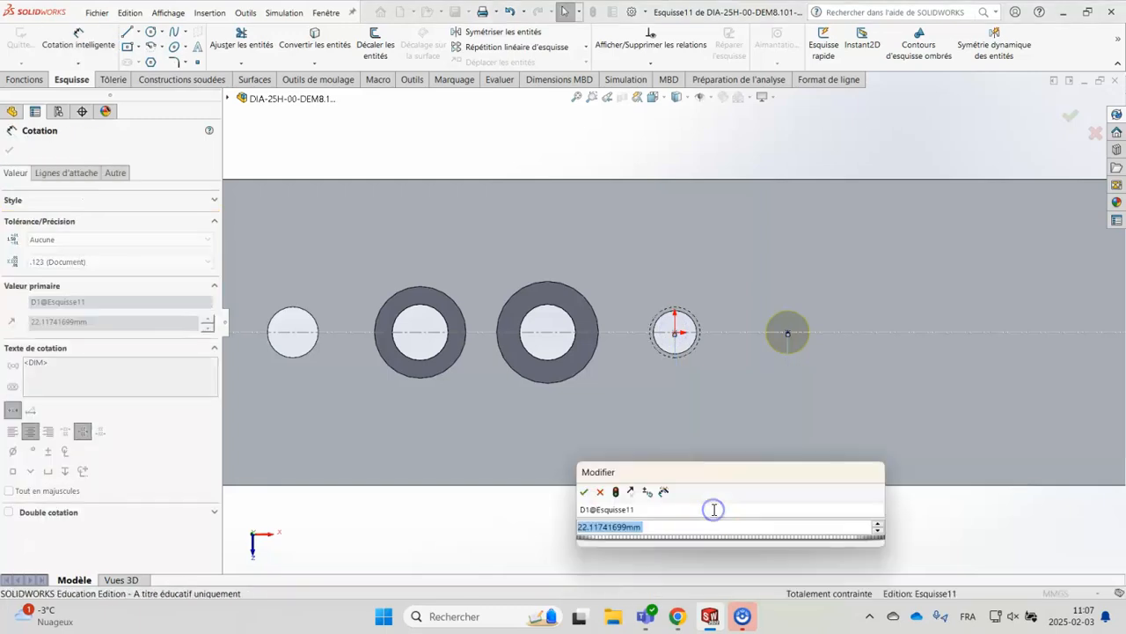
key(Return)
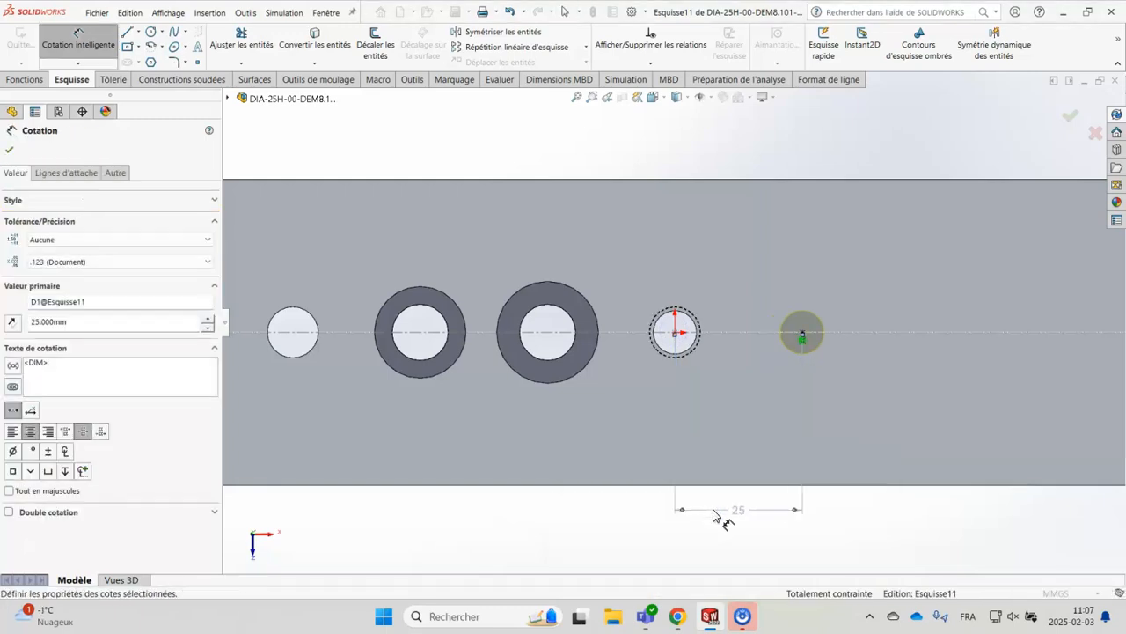
click(1068, 119)
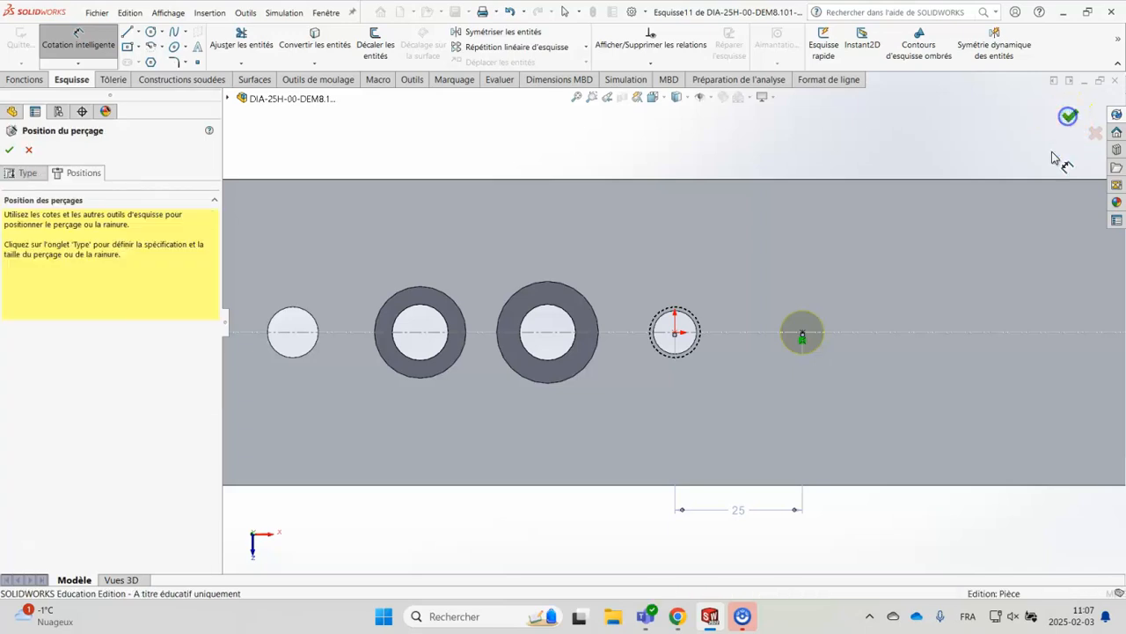
click(1068, 116)
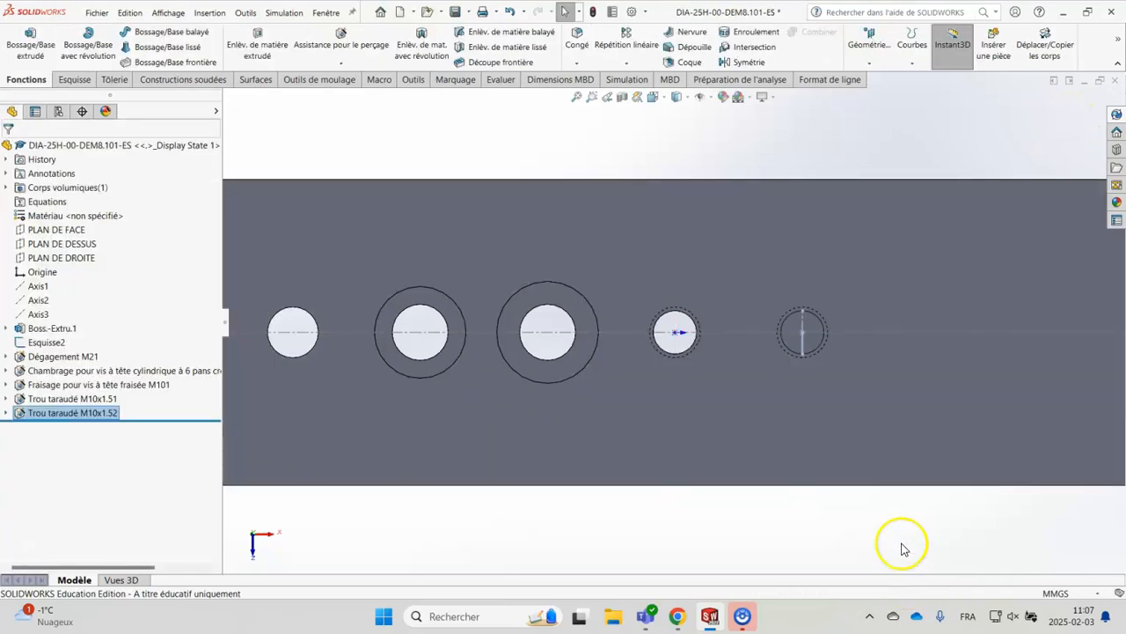
click(834, 539)
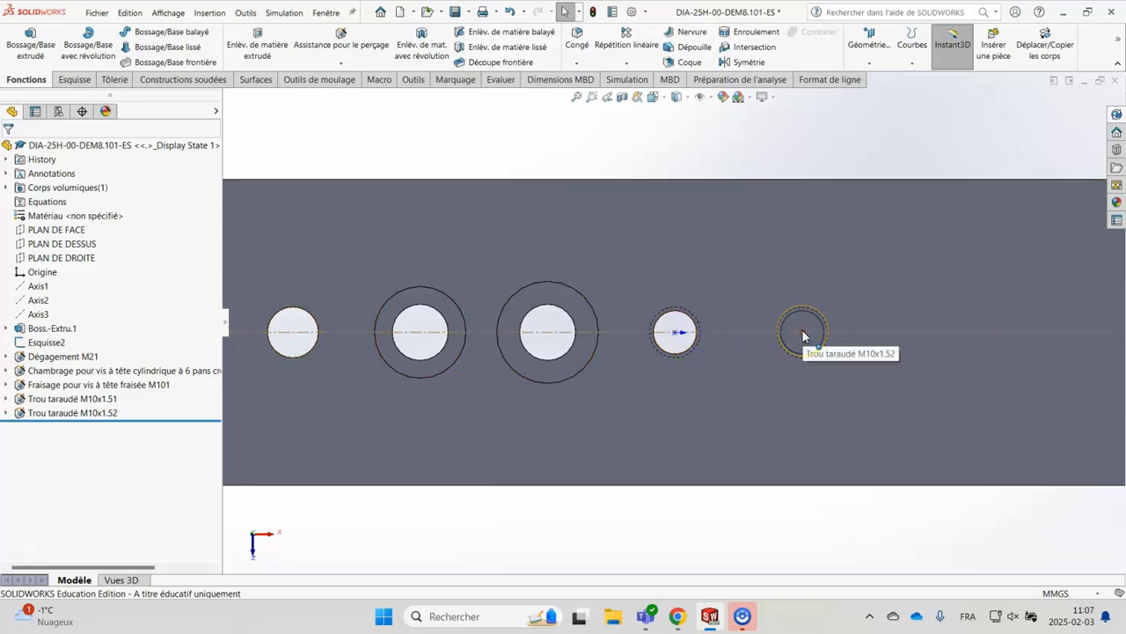
Section the block parallel to PLAN DE FACE with a 1 mm offset and examine the profiles of all the holes
click(624, 94)
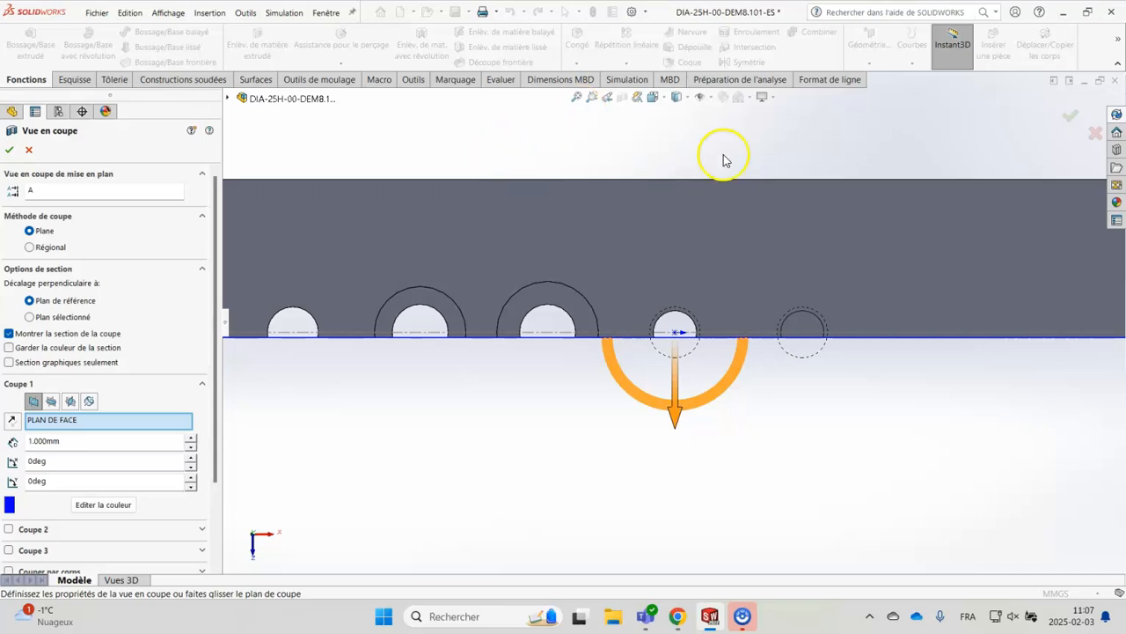
click(1070, 115)
middle_drag(896, 493, 895, 252)
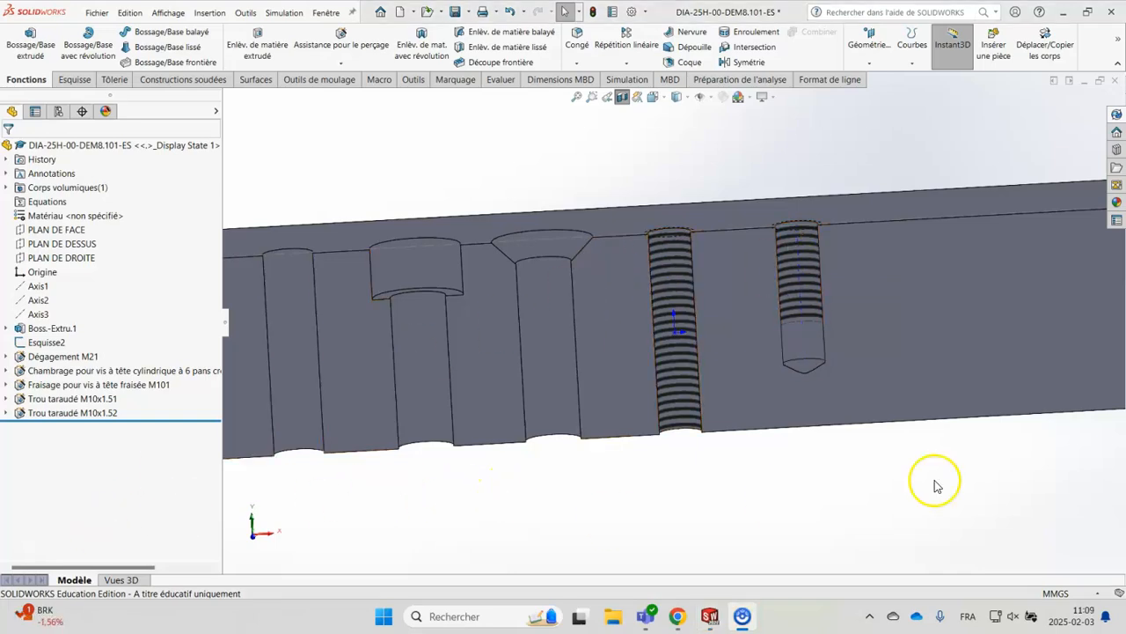
scroll(593, 428, up, 4)
middle_drag(646, 458, 696, 450)
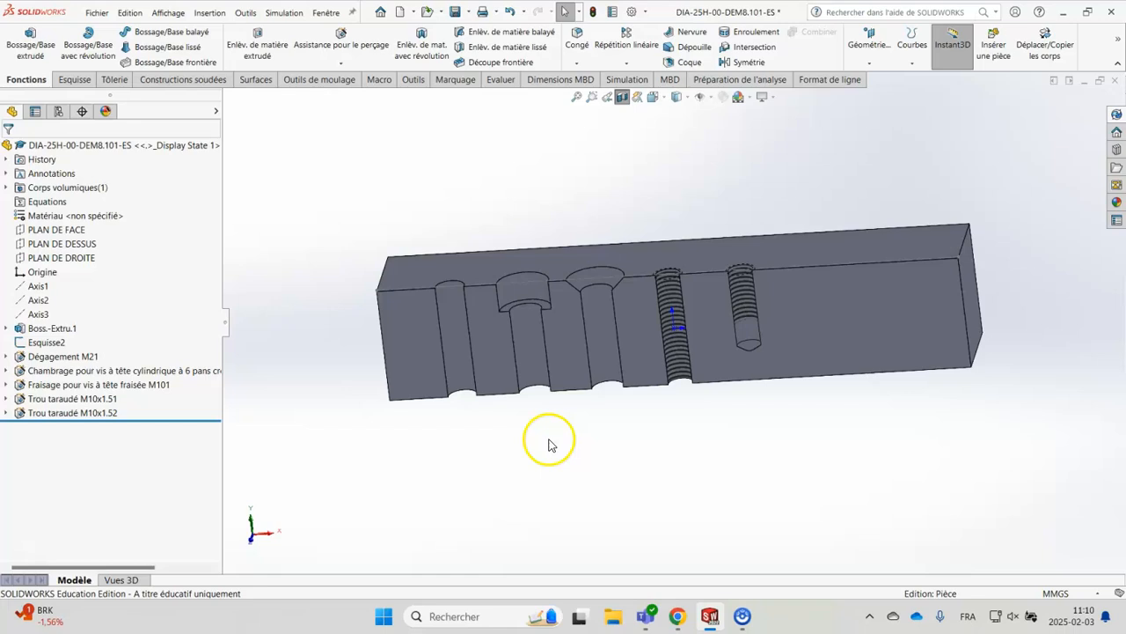
click(669, 331)
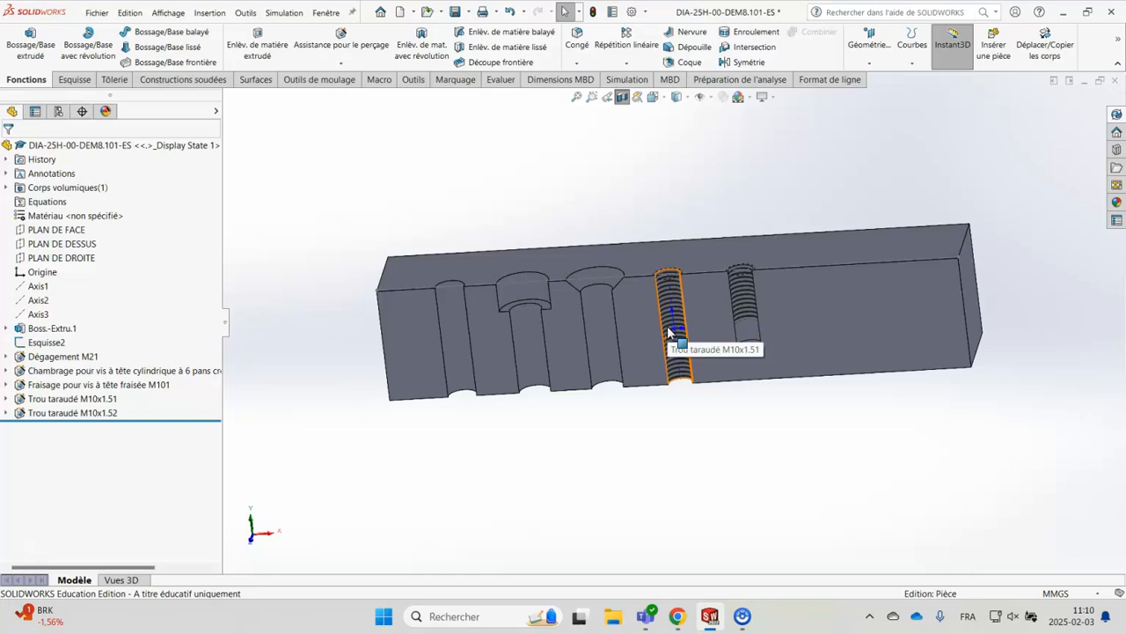
click(713, 442)
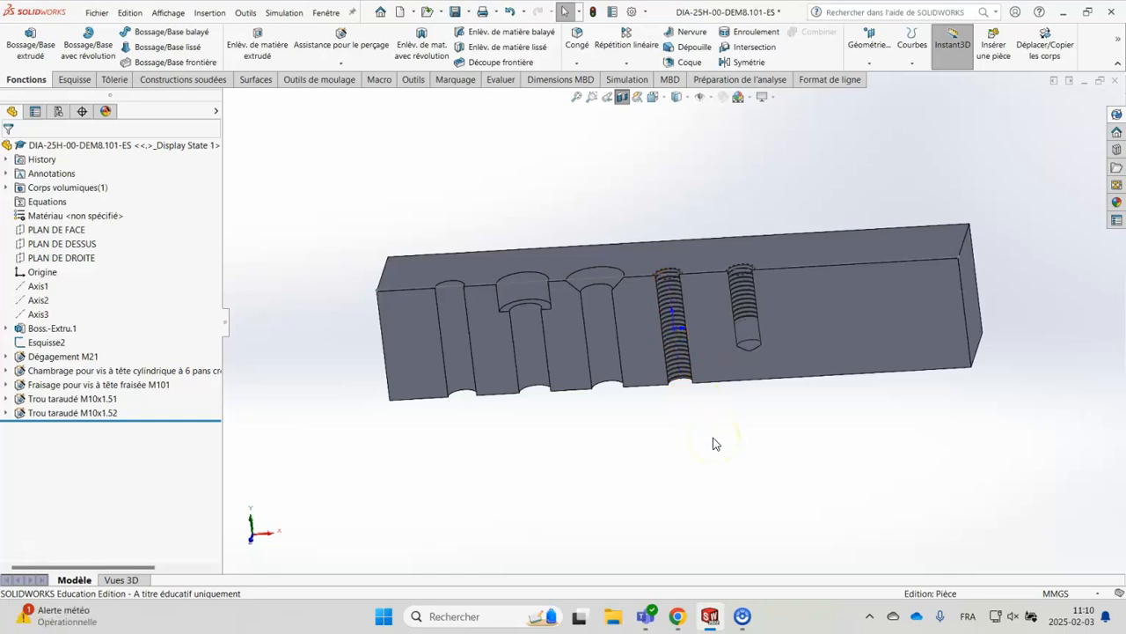